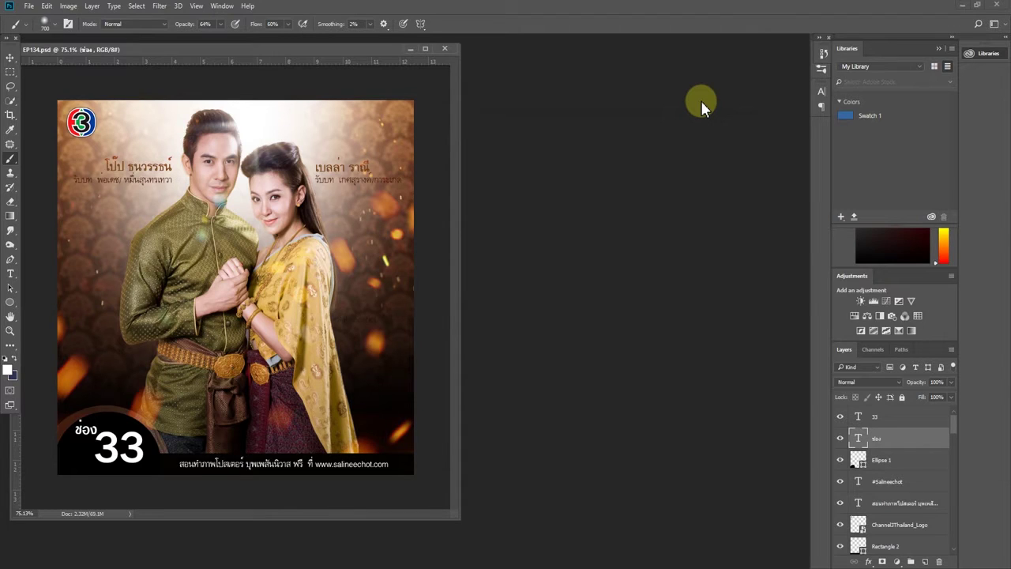
Nudge the EP134.psd poster window and shrink it to leave empty workspace on the right.
{"action": "left_click_drag", "start_coordinate": [138, 51], "coordinate": [152, 54]}
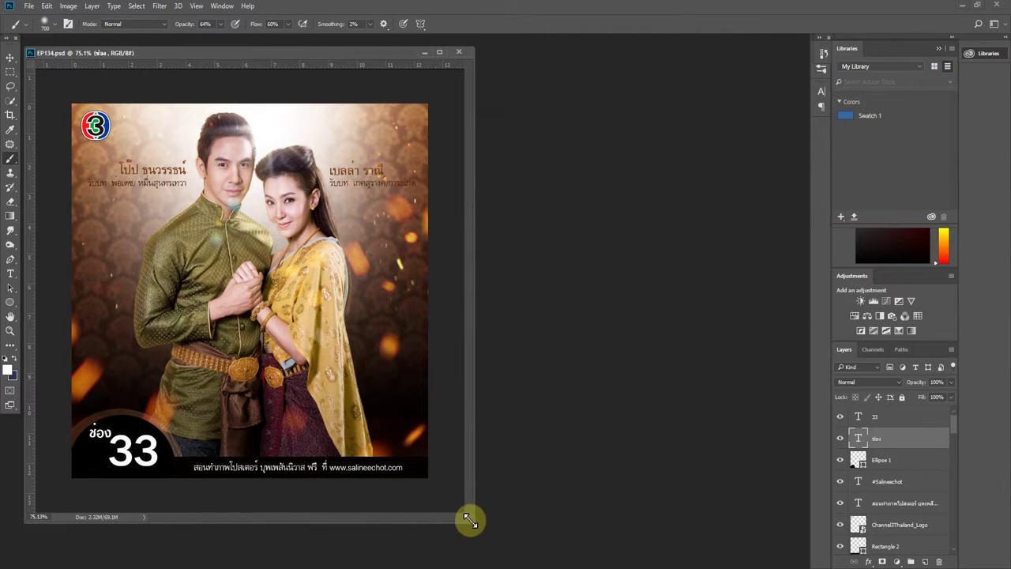
{"action": "left_click_drag", "start_coordinate": [469, 519], "coordinate": [417, 498]}
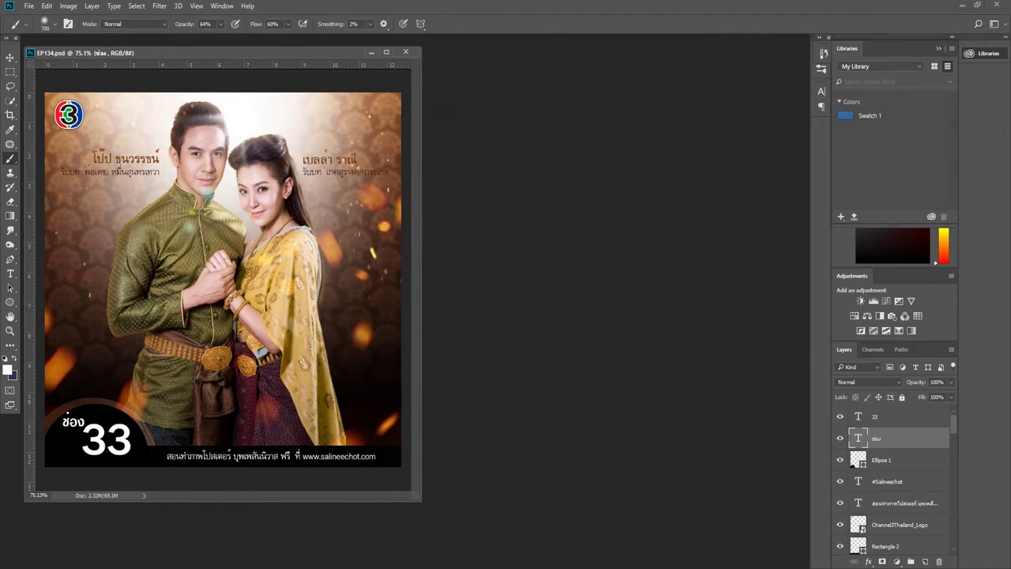
{"action": "left_click", "coordinate": [155, 565]}
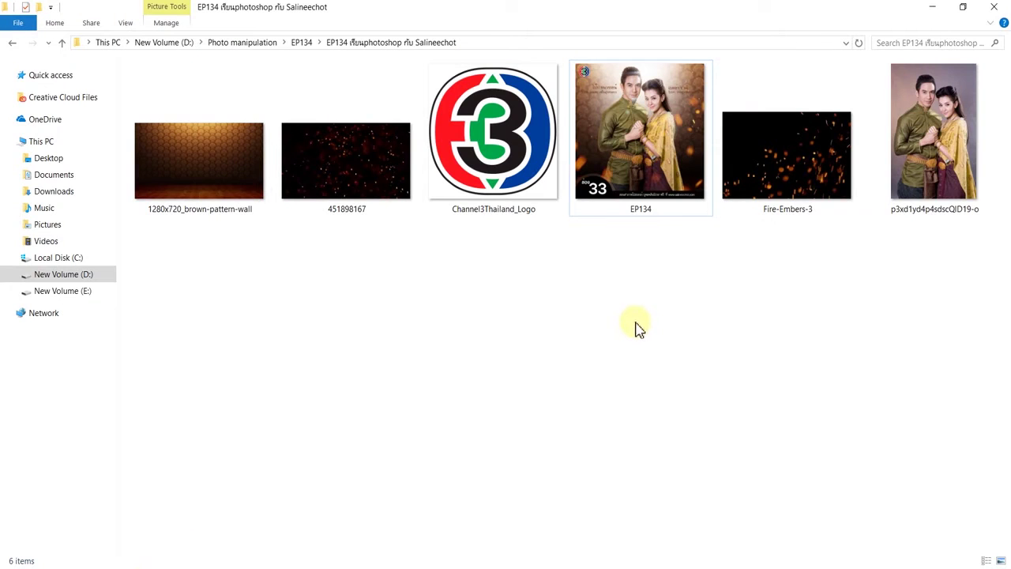
Drag the couple's studio photo p3xd1yd4p4sdscQID19-o from the EP134 folder into Photoshop.
{"action": "mouse_move", "coordinate": [912, 251]}
{"action": "left_mouse_down"}
{"action": "mouse_move", "coordinate": [416, 172]}
{"action": "mouse_move", "coordinate": [158, 113]}
{"action": "left_mouse_up"}
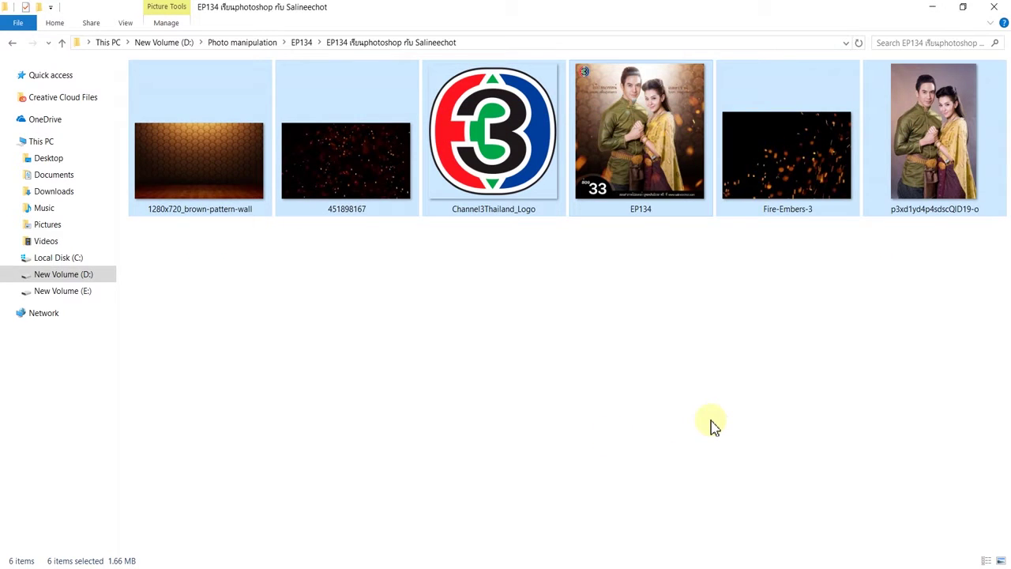
{"action": "left_click", "coordinate": [754, 402]}
{"action": "left_click", "coordinate": [967, 217]}
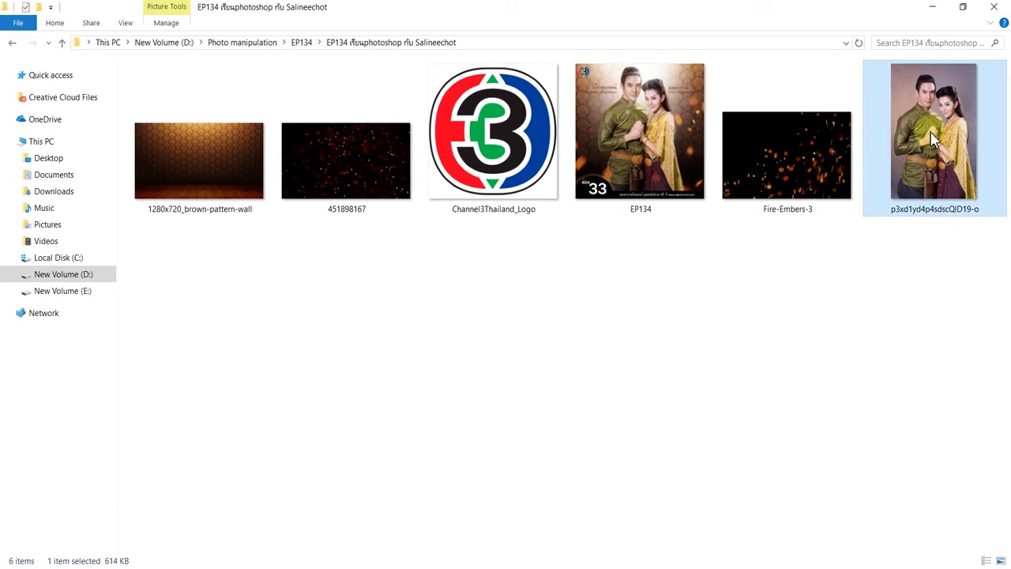
{"action": "mouse_move", "coordinate": [932, 138]}
{"action": "left_mouse_down"}
{"action": "mouse_move", "coordinate": [181, 566]}
{"action": "mouse_move", "coordinate": [143, 517]}
{"action": "mouse_move", "coordinate": [560, 305]}
{"action": "mouse_move", "coordinate": [100, 28]}
{"action": "mouse_move", "coordinate": [68, 42]}
{"action": "left_mouse_up"}
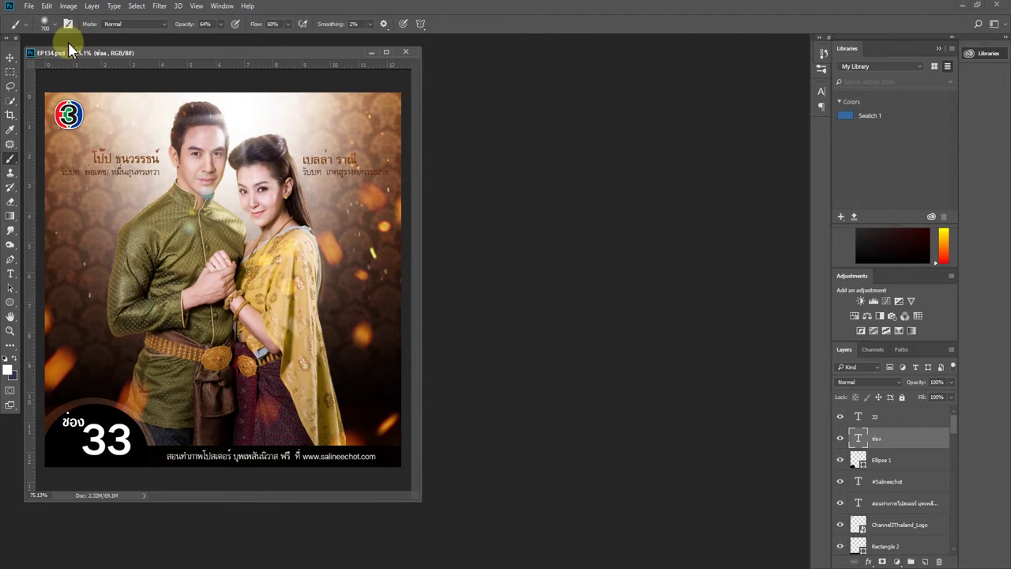
Position and resize the studio photo's window beside the poster.
{"action": "mouse_move", "coordinate": [241, 106]}
{"action": "left_mouse_down"}
{"action": "mouse_move", "coordinate": [326, 113]}
{"action": "mouse_move", "coordinate": [440, 94]}
{"action": "left_mouse_up"}
{"action": "left_click_drag", "start_coordinate": [606, 479], "coordinate": [698, 544]}
{"action": "left_click_drag", "start_coordinate": [560, 92], "coordinate": [566, 69]}
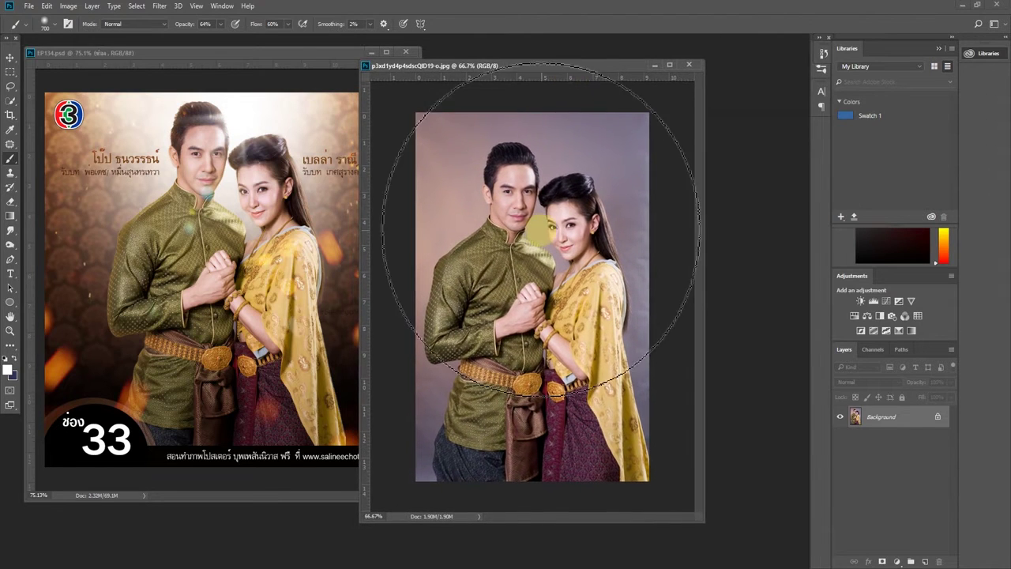
{"action": "scroll", "coordinate": [542, 316], "scroll_direction": "up", "scroll_amount": 1}
{"action": "left_click_drag", "start_coordinate": [882, 417], "coordinate": [885, 424]}
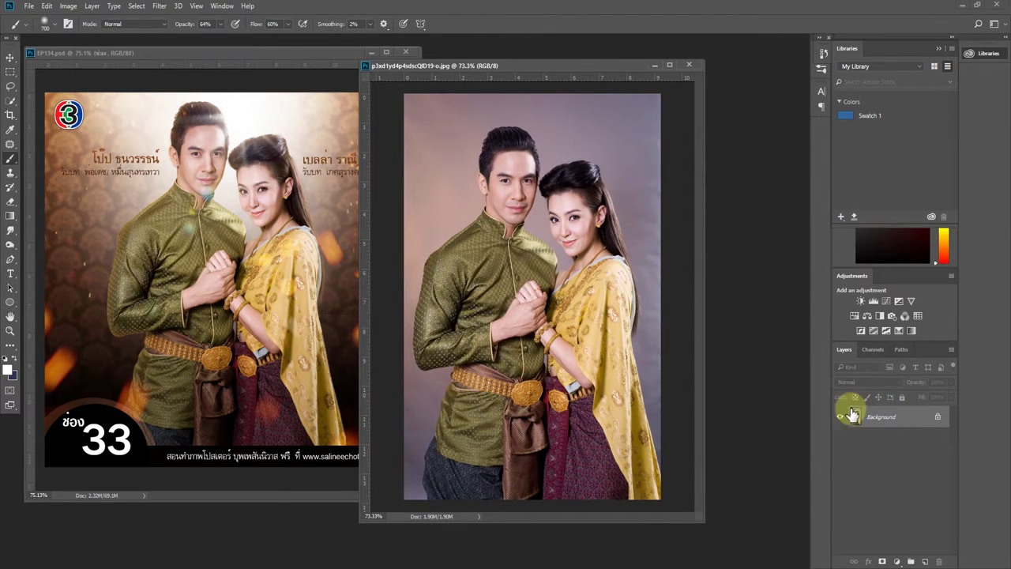
{"action": "left_click_drag", "start_coordinate": [493, 65], "coordinate": [524, 69]}
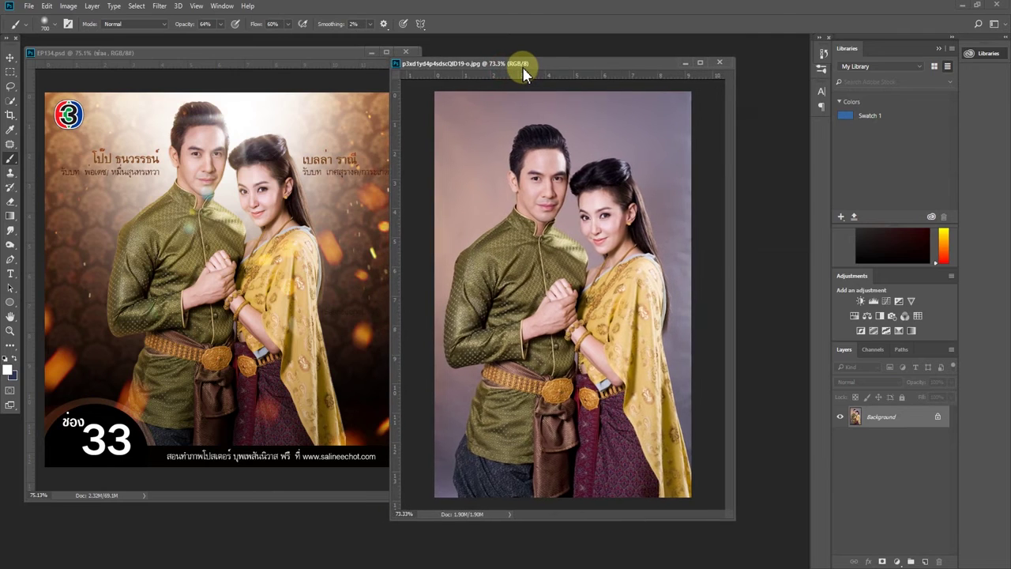
{"action": "left_click_drag", "start_coordinate": [523, 68], "coordinate": [544, 67]}
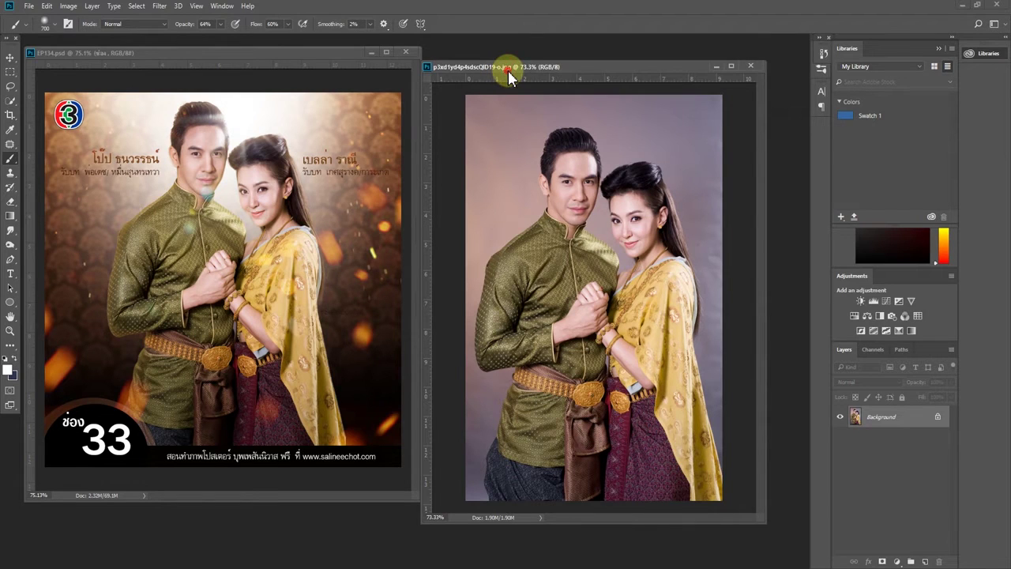
{"action": "left_click_drag", "start_coordinate": [510, 77], "coordinate": [519, 76]}
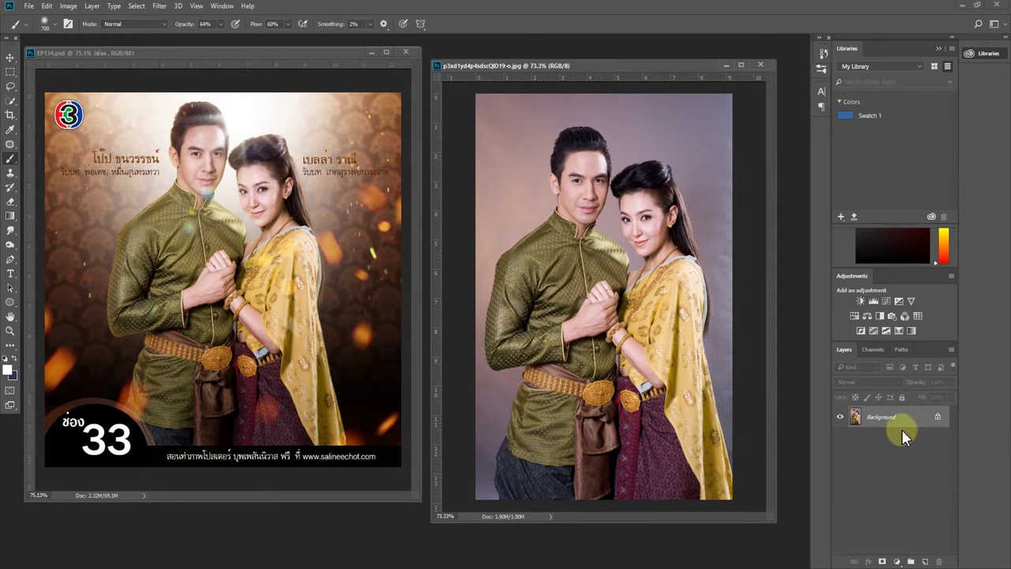
Convert the photo's locked Background into an editable Layer 0.
{"action": "left_click_drag", "start_coordinate": [888, 419], "coordinate": [888, 422]}
{"action": "double_click", "coordinate": [888, 419]}
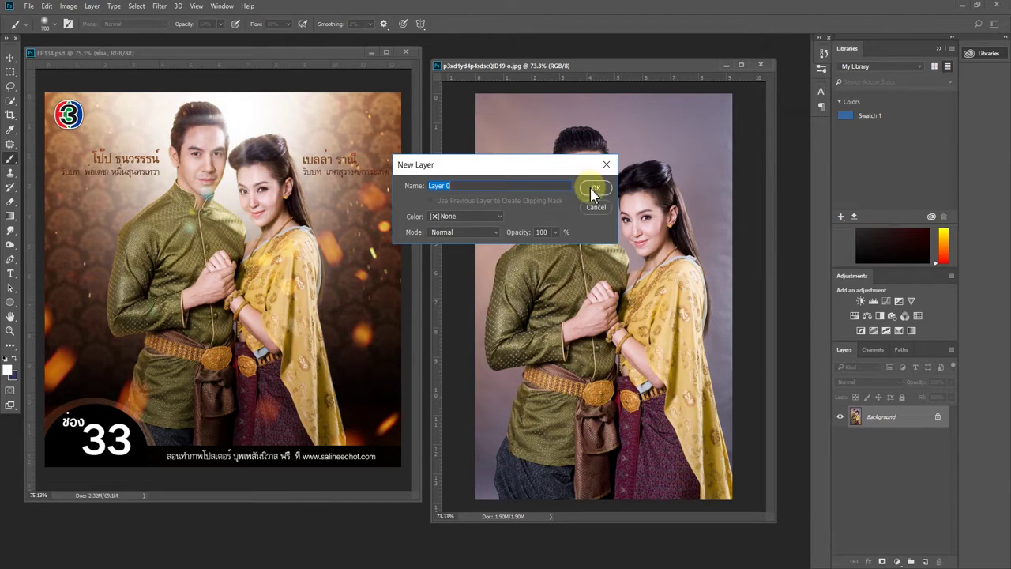
{"action": "left_click", "coordinate": [594, 189]}
{"action": "left_click_drag", "start_coordinate": [11, 100], "coordinate": [45, 108]}
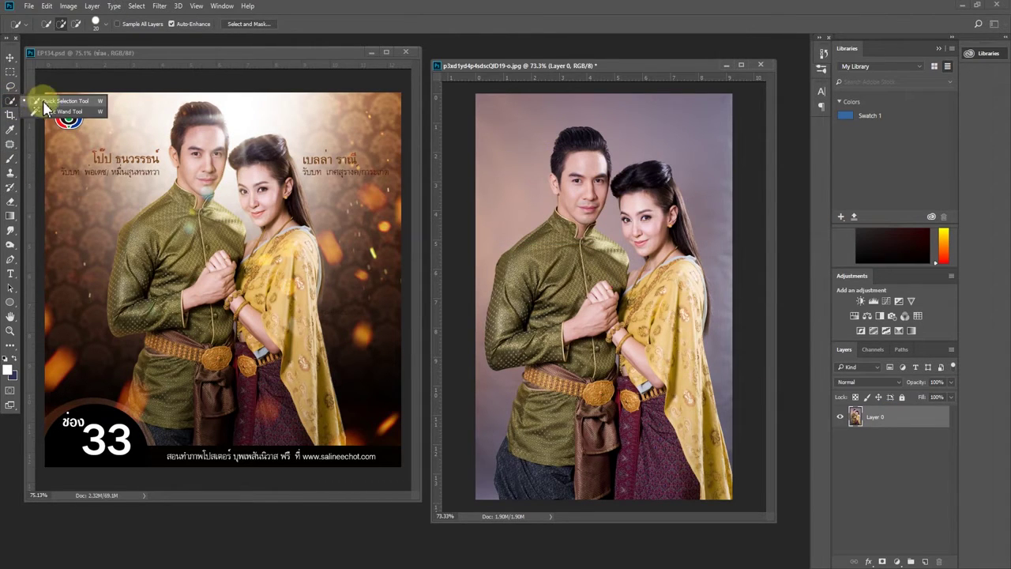
Quick-select the man's head, shawl, torso and trousers, doubling the brush size.
{"action": "left_click", "coordinate": [45, 105]}
{"action": "mouse_move", "coordinate": [577, 273]}
{"action": "left_mouse_down"}
{"action": "mouse_move", "coordinate": [568, 151]}
{"action": "mouse_move", "coordinate": [553, 180]}
{"action": "mouse_move", "coordinate": [589, 170]}
{"action": "mouse_move", "coordinate": [497, 352]}
{"action": "mouse_move", "coordinate": [570, 357]}
{"action": "mouse_move", "coordinate": [602, 249]}
{"action": "mouse_move", "coordinate": [593, 234]}
{"action": "mouse_move", "coordinate": [622, 263]}
{"action": "mouse_move", "coordinate": [607, 239]}
{"action": "mouse_move", "coordinate": [620, 267]}
{"action": "mouse_move", "coordinate": [641, 169]}
{"action": "mouse_move", "coordinate": [664, 167]}
{"action": "mouse_move", "coordinate": [687, 245]}
{"action": "mouse_move", "coordinate": [672, 192]}
{"action": "left_mouse_up"}
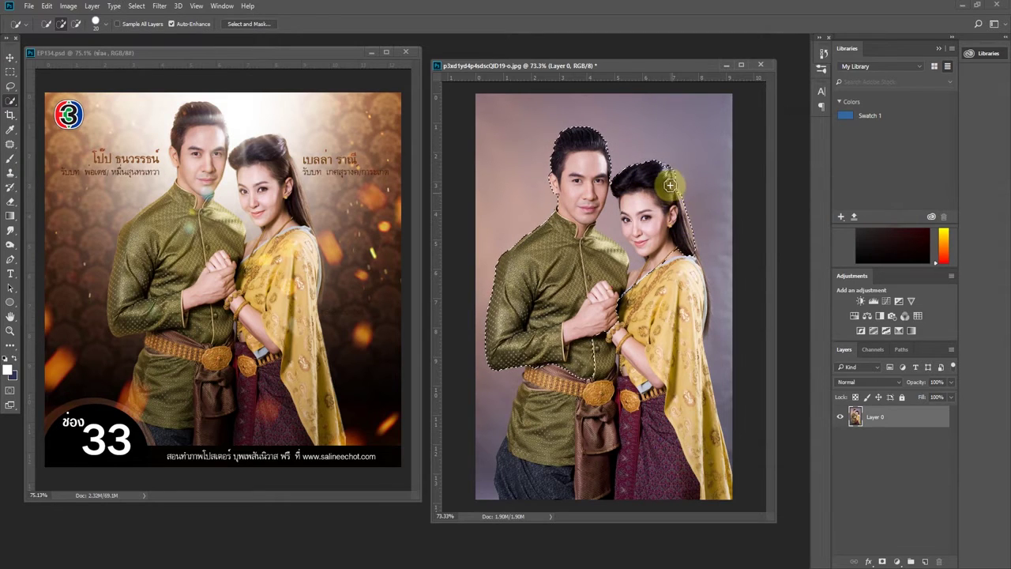
{"action": "mouse_move", "coordinate": [703, 312]}
{"action": "left_mouse_down"}
{"action": "mouse_move", "coordinate": [663, 419]}
{"action": "mouse_move", "coordinate": [565, 371]}
{"action": "mouse_move", "coordinate": [573, 376]}
{"action": "left_mouse_up"}
{"action": "key", "text": "bracketright"}
{"action": "key", "text": "bracketright"}
{"action": "key", "text": "bracketright"}
{"action": "mouse_move", "coordinate": [588, 379]}
{"action": "left_mouse_down"}
{"action": "mouse_move", "coordinate": [624, 399]}
{"action": "mouse_move", "coordinate": [667, 364]}
{"action": "mouse_move", "coordinate": [526, 480]}
{"action": "mouse_move", "coordinate": [722, 481]}
{"action": "mouse_move", "coordinate": [666, 451]}
{"action": "left_mouse_up"}
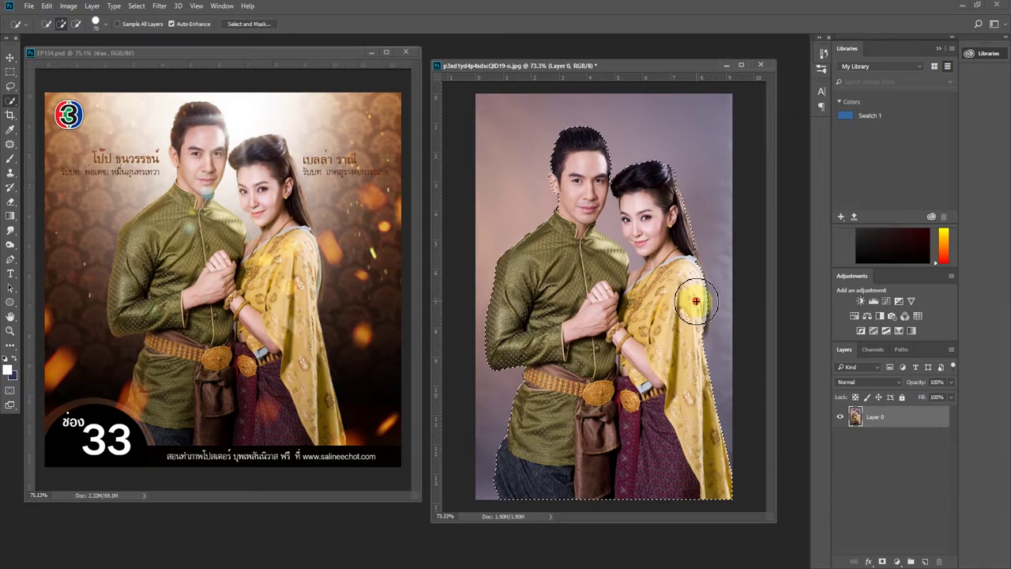
Extend the selection along the woman's shawl, between the heads and over her hair.
{"action": "left_click_drag", "start_coordinate": [695, 325], "coordinate": [685, 279]}
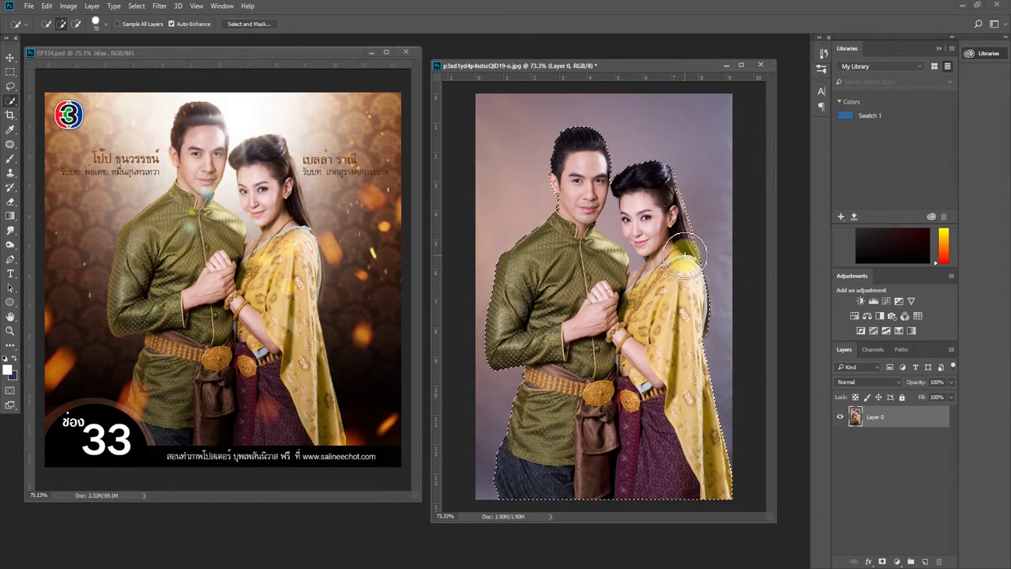
{"action": "left_click", "coordinate": [627, 180]}
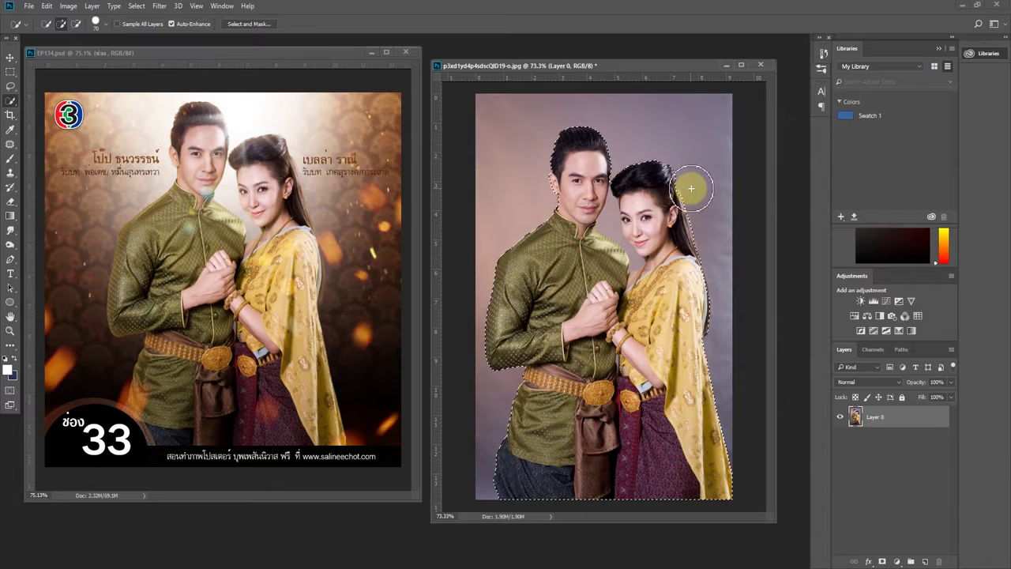
{"action": "scroll", "coordinate": [692, 174], "scroll_direction": "up", "scroll_amount": 3}
{"action": "scroll", "coordinate": [635, 181], "scroll_direction": "down", "scroll_amount": 1}
{"action": "scroll", "coordinate": [643, 170], "scroll_direction": "down", "scroll_amount": 1}
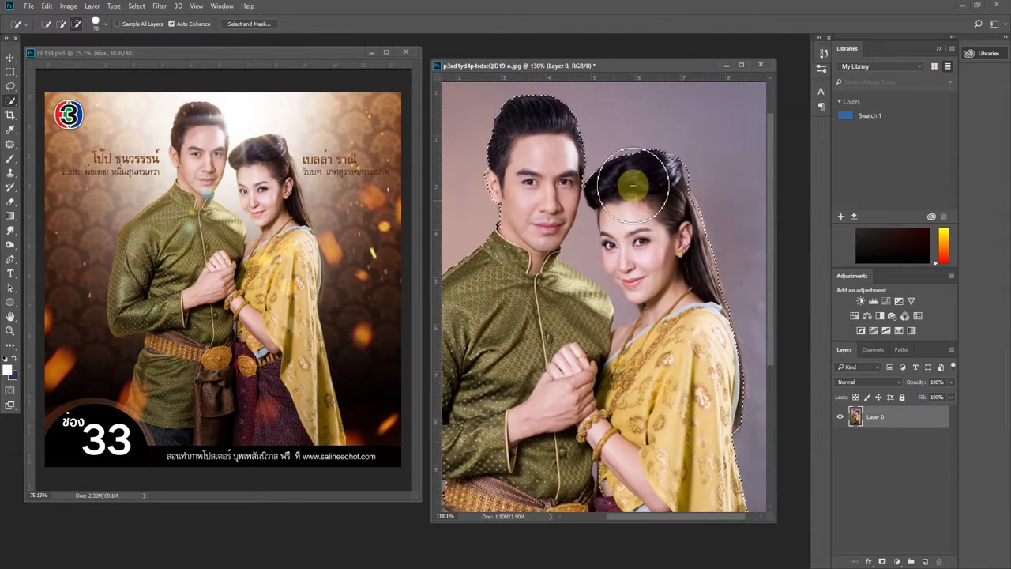
{"action": "scroll", "coordinate": [648, 170], "scroll_direction": "down", "scroll_amount": 1}
{"action": "mouse_move", "coordinate": [658, 177]}
{"action": "left_mouse_down"}
{"action": "mouse_move", "coordinate": [706, 163]}
{"action": "mouse_move", "coordinate": [700, 171]}
{"action": "left_mouse_up"}
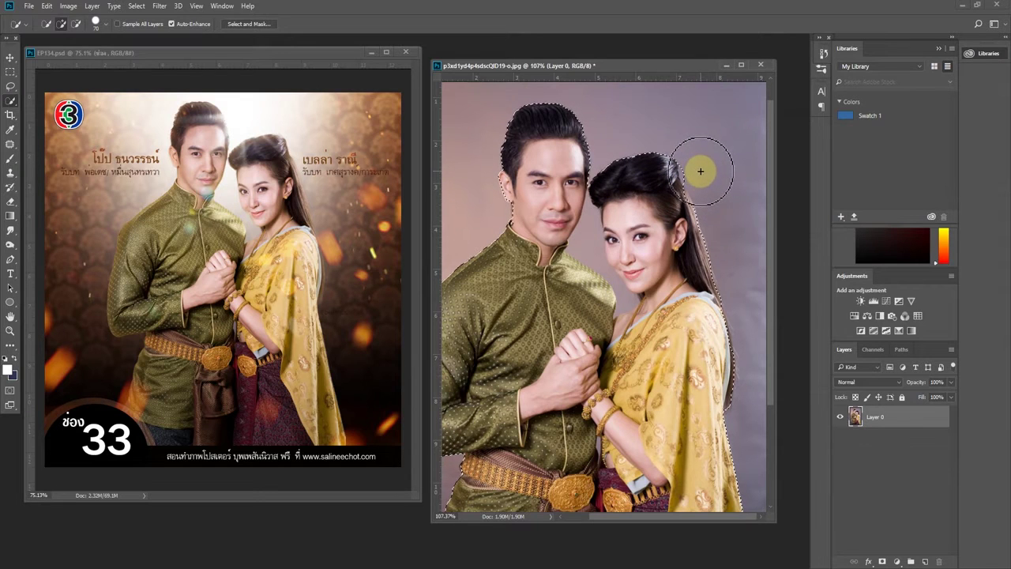
{"action": "scroll", "coordinate": [700, 171], "scroll_direction": "up", "scroll_amount": 1}
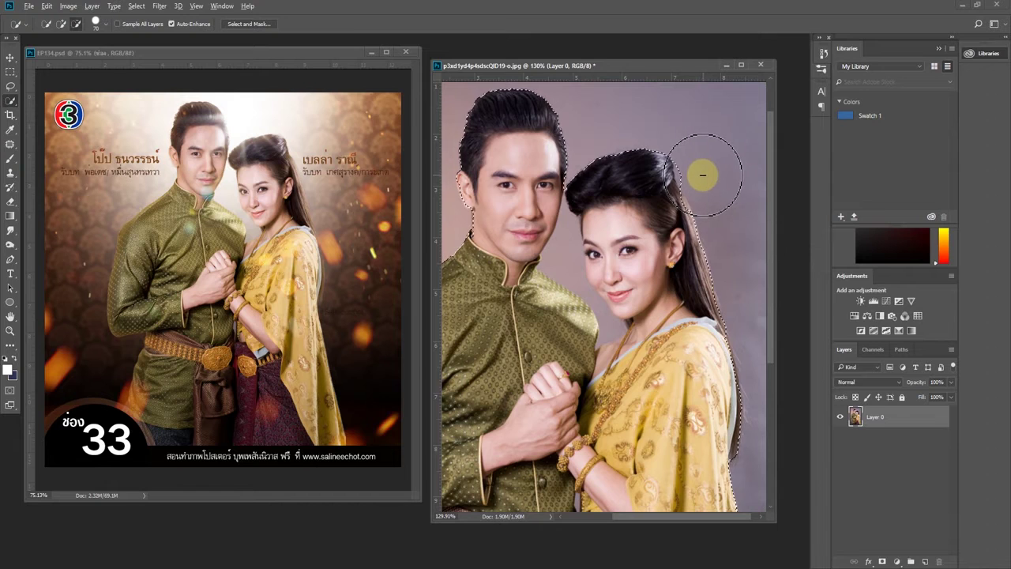
Subtract background at the hair's top-right and beside the neck, then close the poster.
{"action": "key", "text": "alt"}
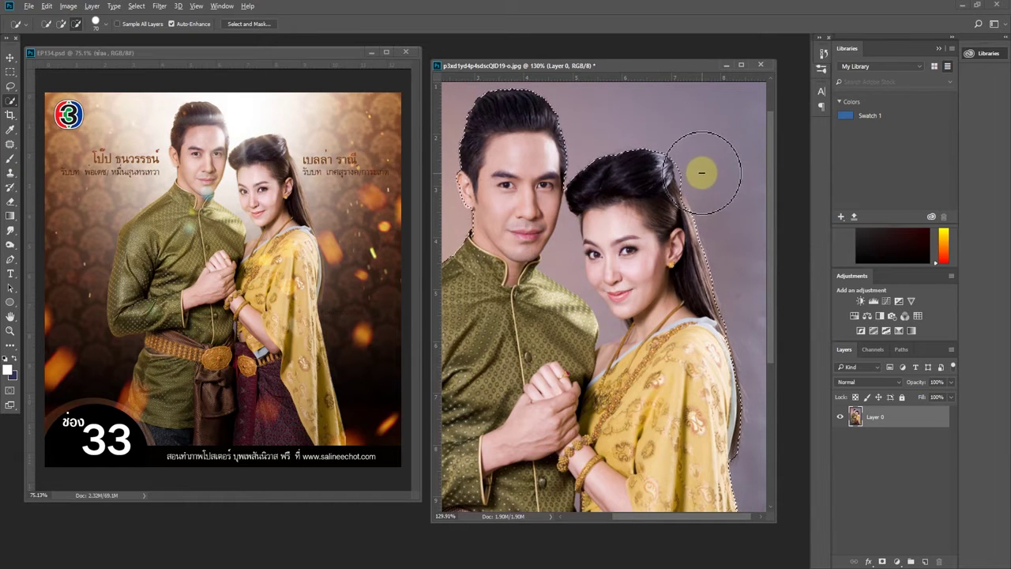
{"action": "left_click_drag", "start_coordinate": [707, 177], "coordinate": [698, 173]}
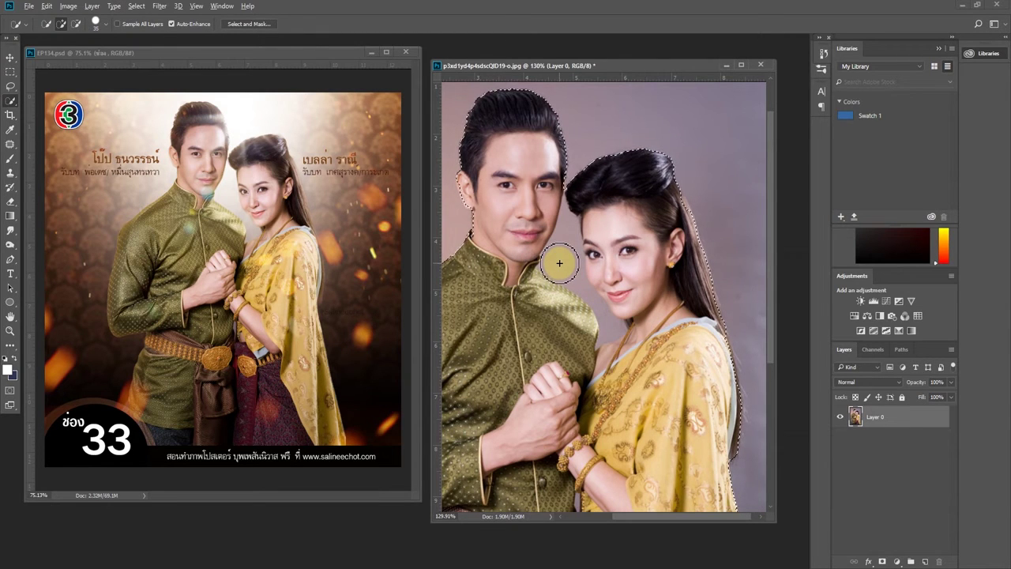
{"action": "key", "text": "alt"}
{"action": "mouse_move", "coordinate": [565, 265]}
{"action": "left_mouse_down"}
{"action": "mouse_move", "coordinate": [574, 282]}
{"action": "mouse_move", "coordinate": [594, 250]}
{"action": "left_mouse_up"}
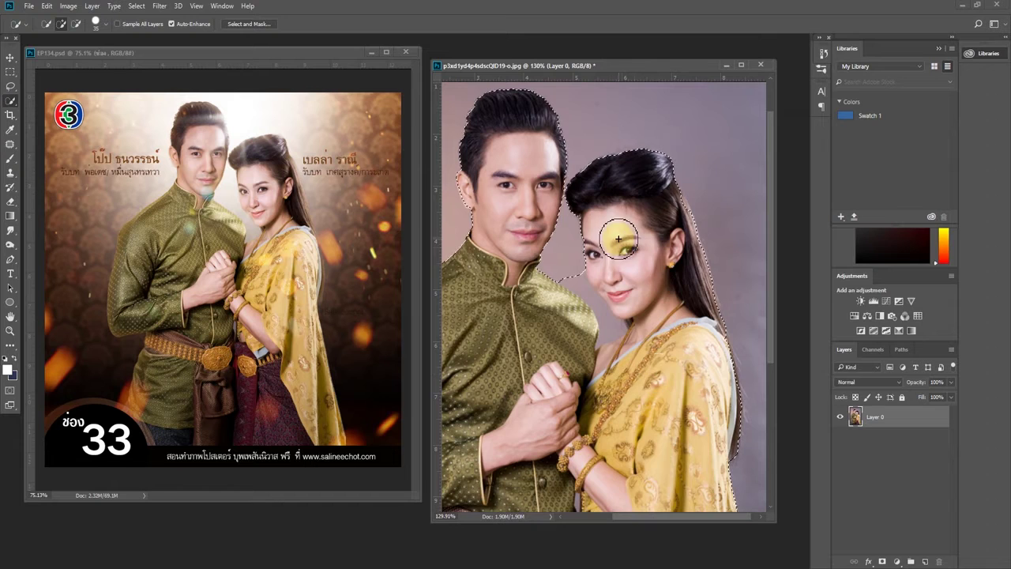
{"action": "scroll", "coordinate": [579, 274], "scroll_direction": "down", "scroll_amount": 2}
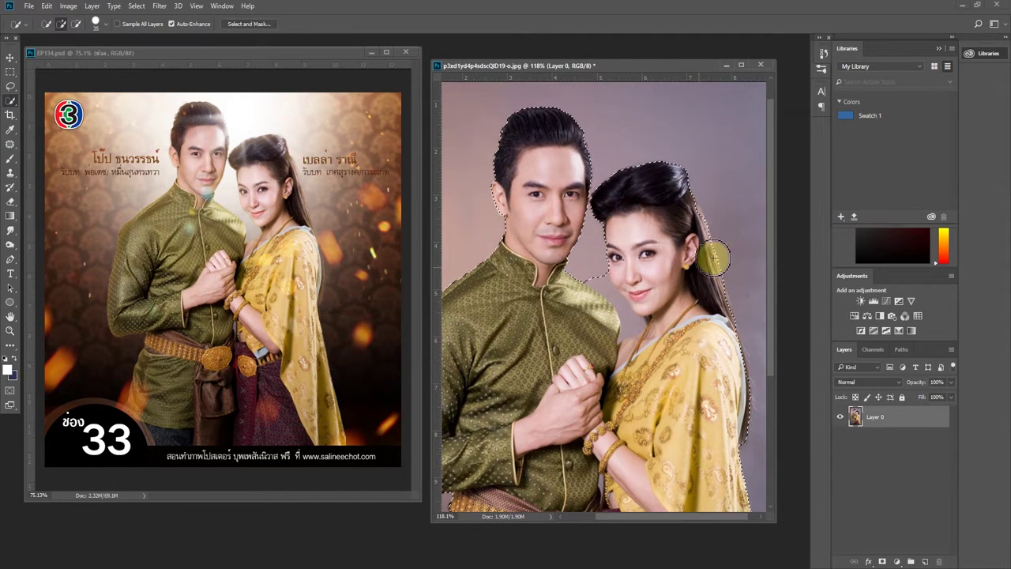
{"action": "scroll", "coordinate": [660, 246], "scroll_direction": "down", "scroll_amount": 3}
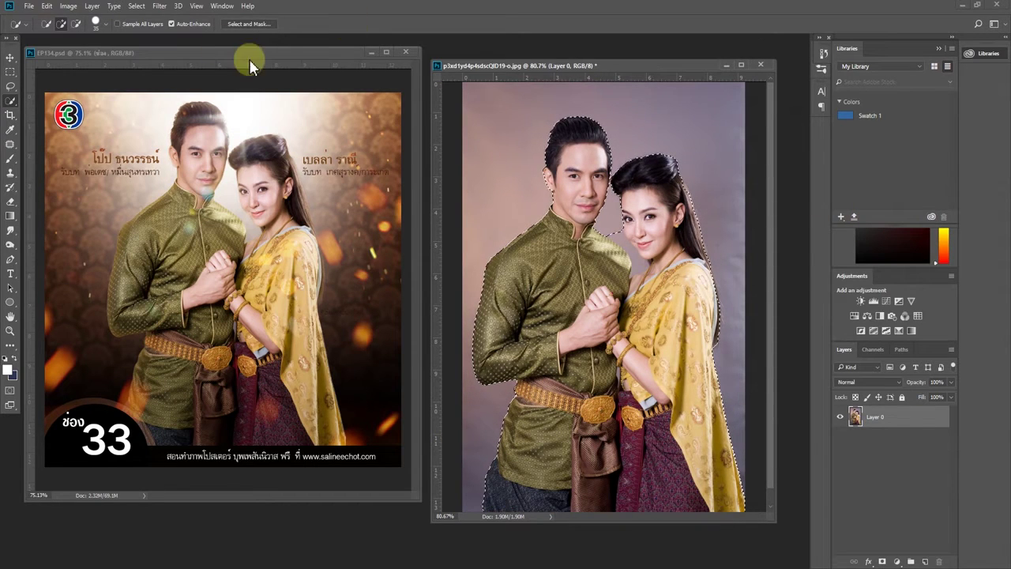
{"action": "left_click", "coordinate": [405, 52]}
Refine the hair edges of both figures in Select and Mask.
{"action": "left_click_drag", "start_coordinate": [521, 73], "coordinate": [376, 75]}
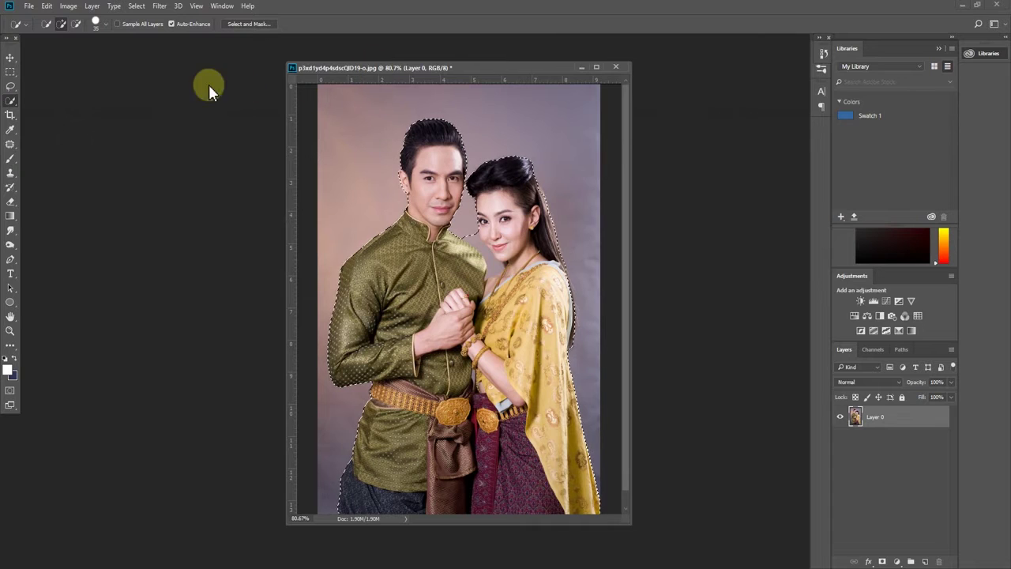
{"action": "left_click", "coordinate": [248, 25]}
{"action": "left_click", "coordinate": [587, 238]}
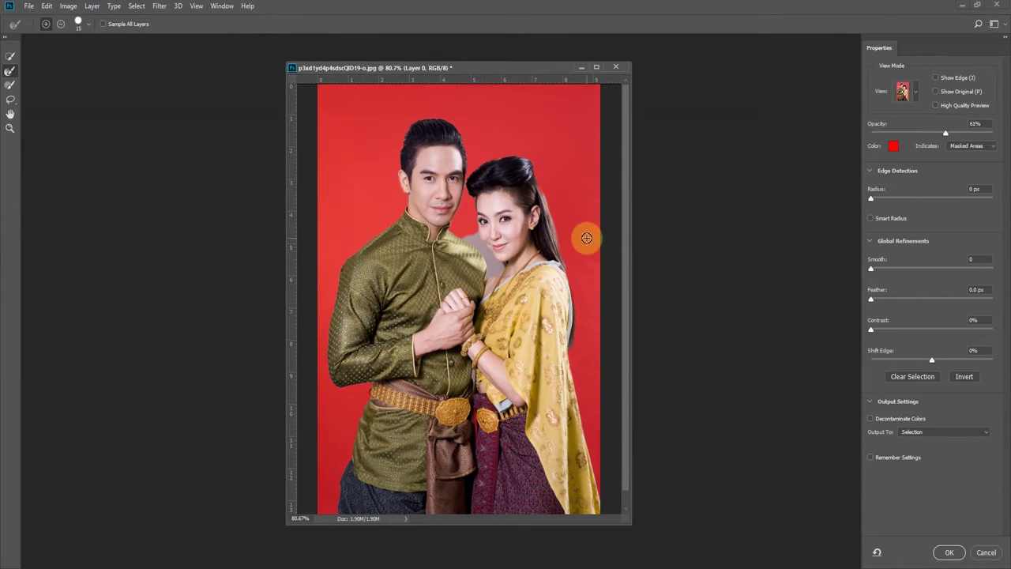
{"action": "mouse_move", "coordinate": [587, 238]}
{"action": "left_mouse_down"}
{"action": "mouse_move", "coordinate": [411, 95]}
{"action": "mouse_move", "coordinate": [405, 122]}
{"action": "left_mouse_up"}
{"action": "left_click", "coordinate": [380, 106]}
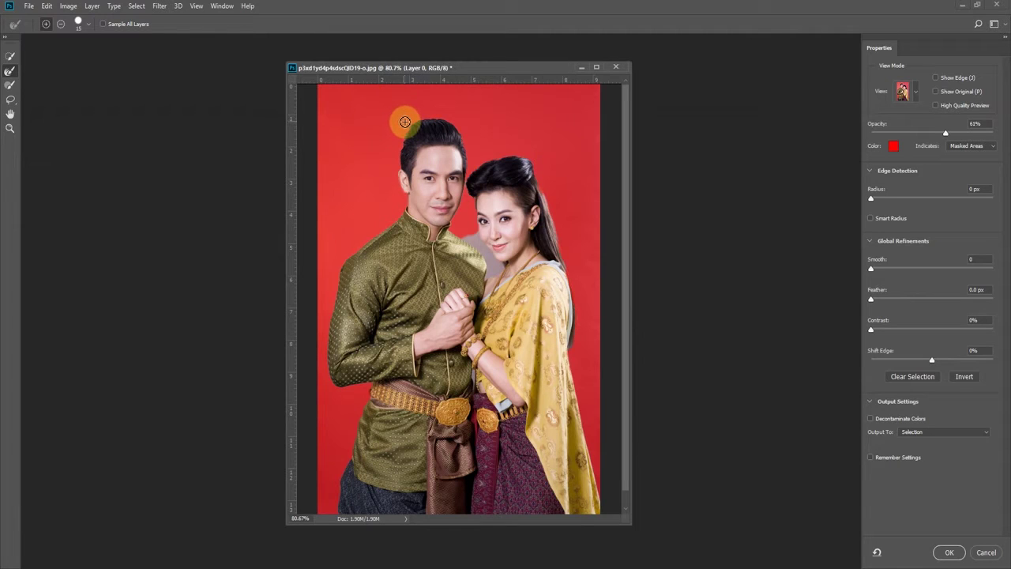
{"action": "mouse_move", "coordinate": [398, 163]}
{"action": "left_mouse_down"}
{"action": "mouse_move", "coordinate": [455, 124]}
{"action": "mouse_move", "coordinate": [464, 141]}
{"action": "left_mouse_up"}
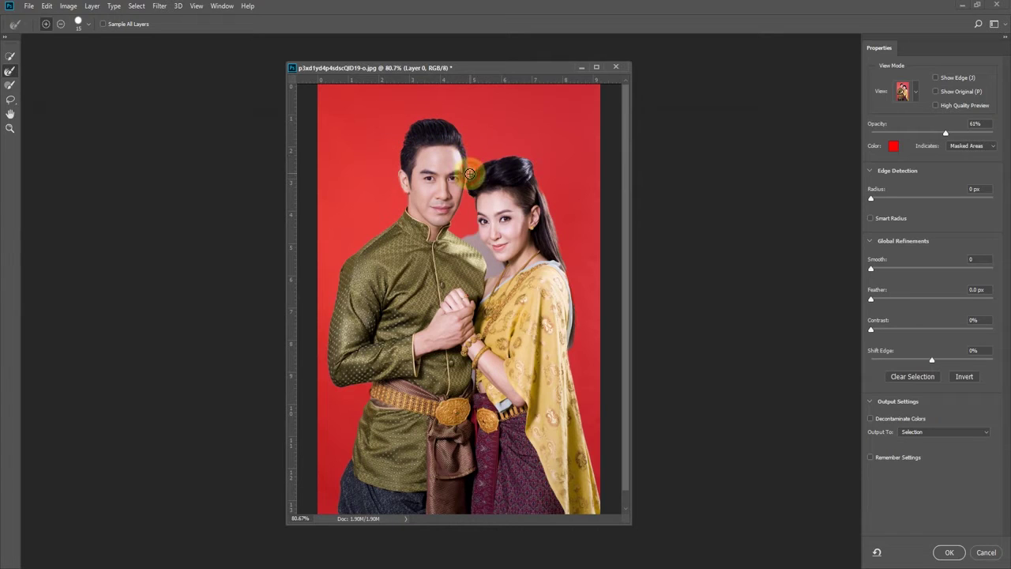
{"action": "mouse_move", "coordinate": [471, 197]}
{"action": "left_mouse_down"}
{"action": "mouse_move", "coordinate": [485, 153]}
{"action": "mouse_move", "coordinate": [530, 158]}
{"action": "mouse_move", "coordinate": [545, 203]}
{"action": "mouse_move", "coordinate": [546, 177]}
{"action": "mouse_move", "coordinate": [537, 176]}
{"action": "mouse_move", "coordinate": [579, 336]}
{"action": "left_mouse_up"}
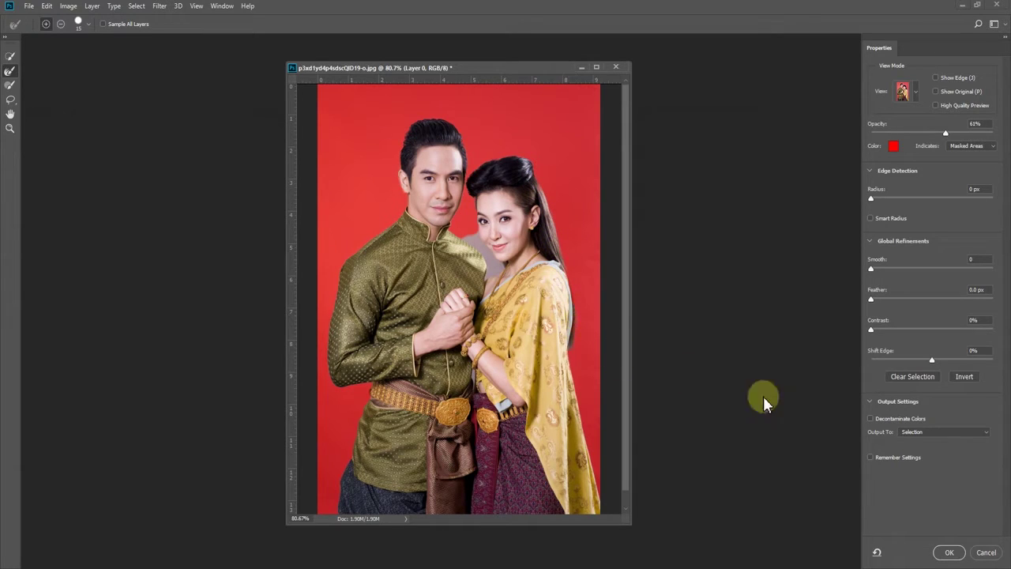
Output the refined cut-out to a new layer, Layer 0 copy.
{"action": "left_click", "coordinate": [970, 433]}
{"action": "left_click", "coordinate": [954, 453]}
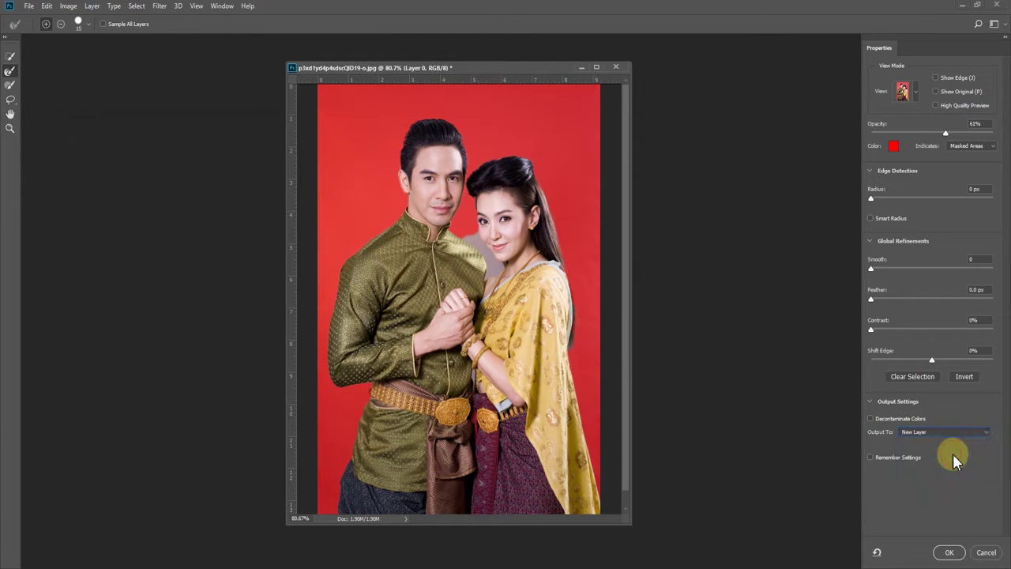
{"action": "left_click", "coordinate": [948, 552]}
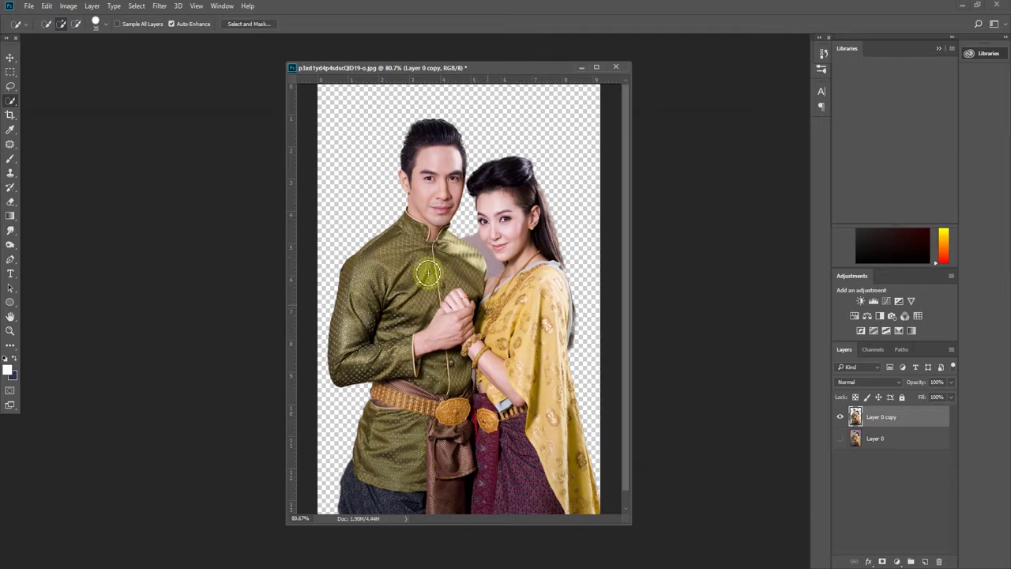
Trace a closed Pen path around the grey patch between shoulder and face.
{"action": "scroll", "coordinate": [598, 197], "scroll_direction": "up", "scroll_amount": 2}
{"action": "scroll", "coordinate": [553, 222], "scroll_direction": "up", "scroll_amount": 2}
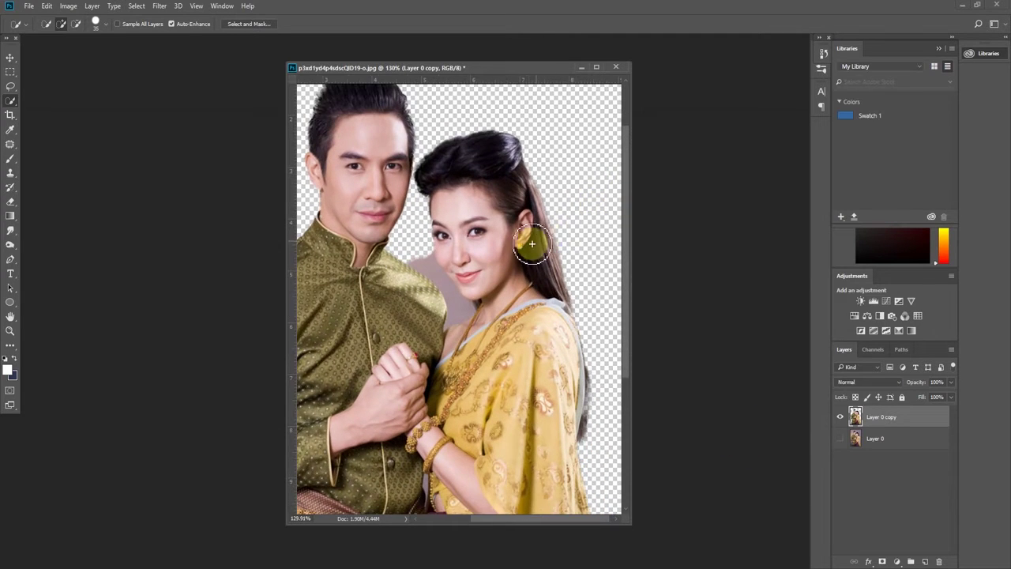
{"action": "scroll", "coordinate": [525, 241], "scroll_direction": "up", "scroll_amount": 2}
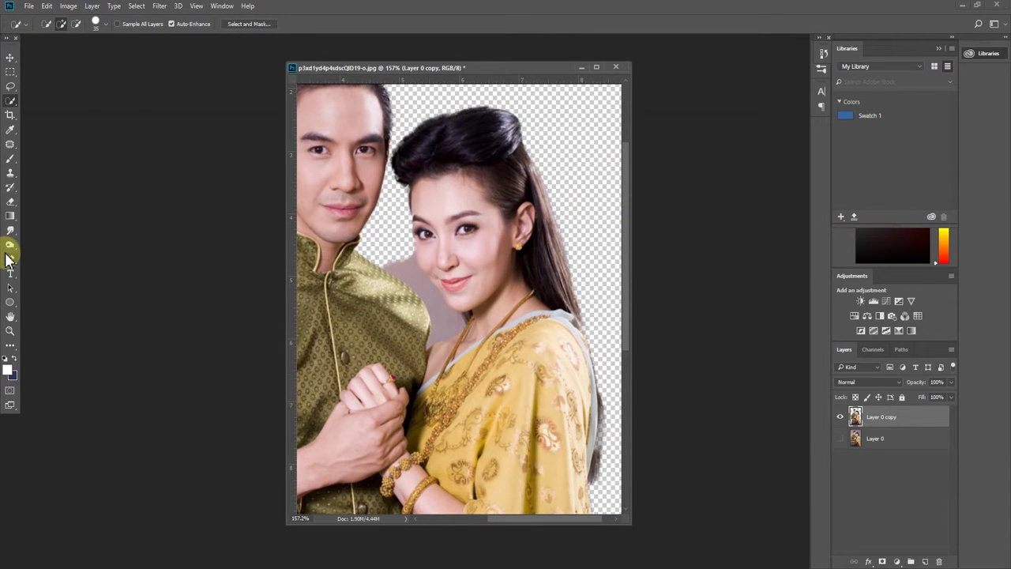
{"action": "left_click", "coordinate": [10, 261]}
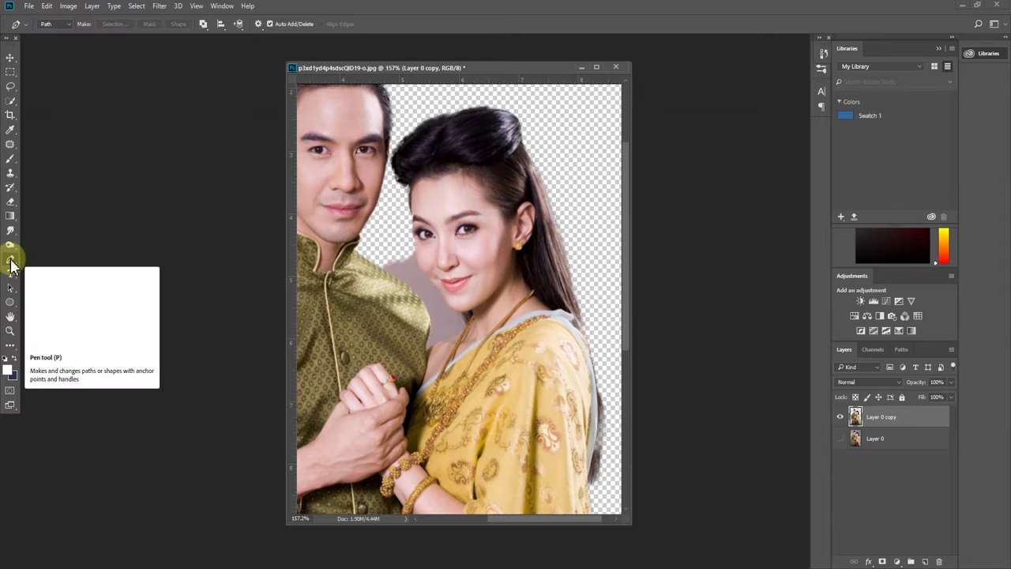
{"action": "scroll", "coordinate": [410, 284], "scroll_direction": "up", "scroll_amount": 1}
{"action": "left_click", "coordinate": [366, 265]}
{"action": "left_click_drag", "start_coordinate": [440, 336], "coordinate": [441, 359]}
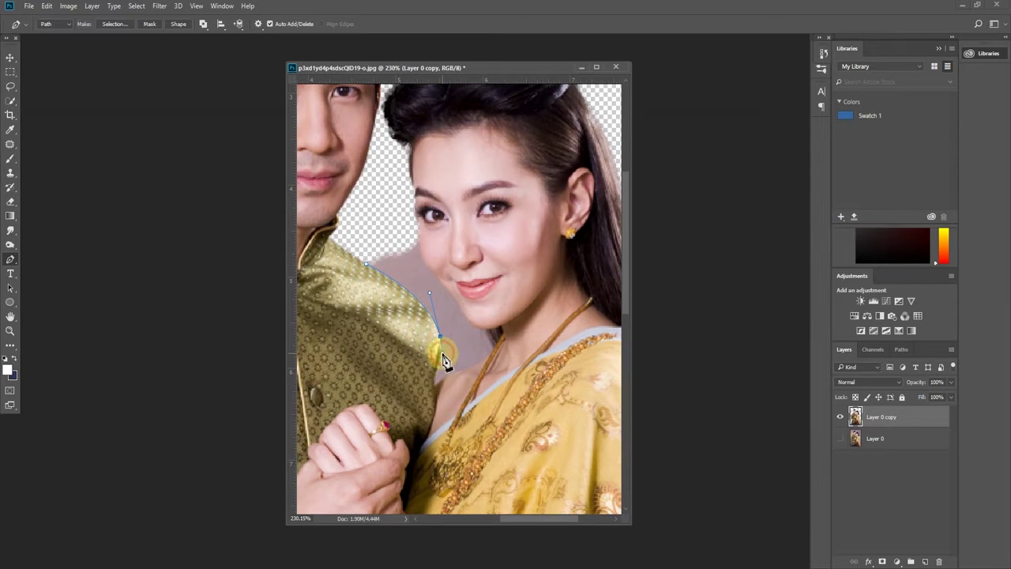
{"action": "left_click", "coordinate": [435, 383]}
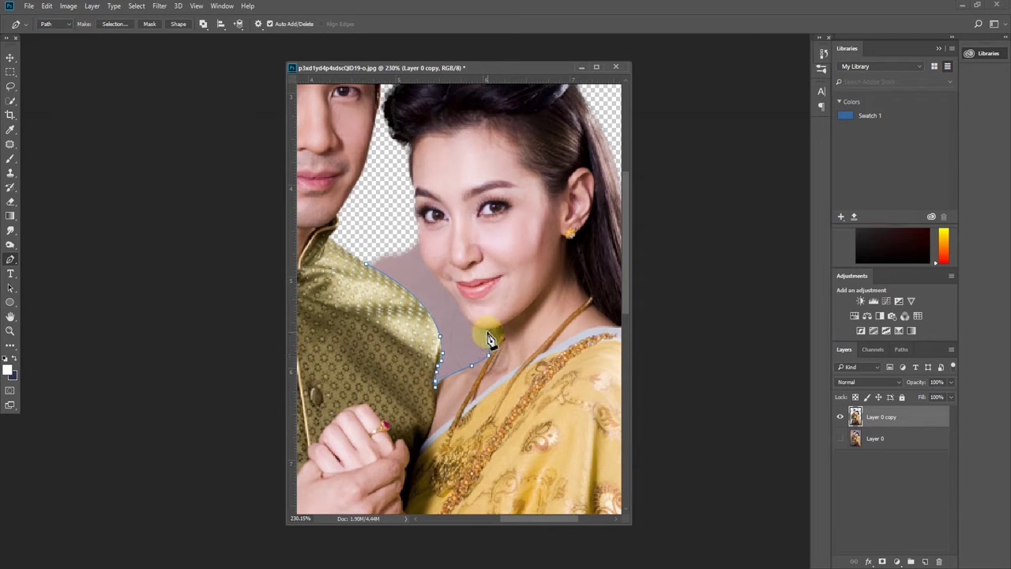
{"action": "left_click", "coordinate": [458, 306]}
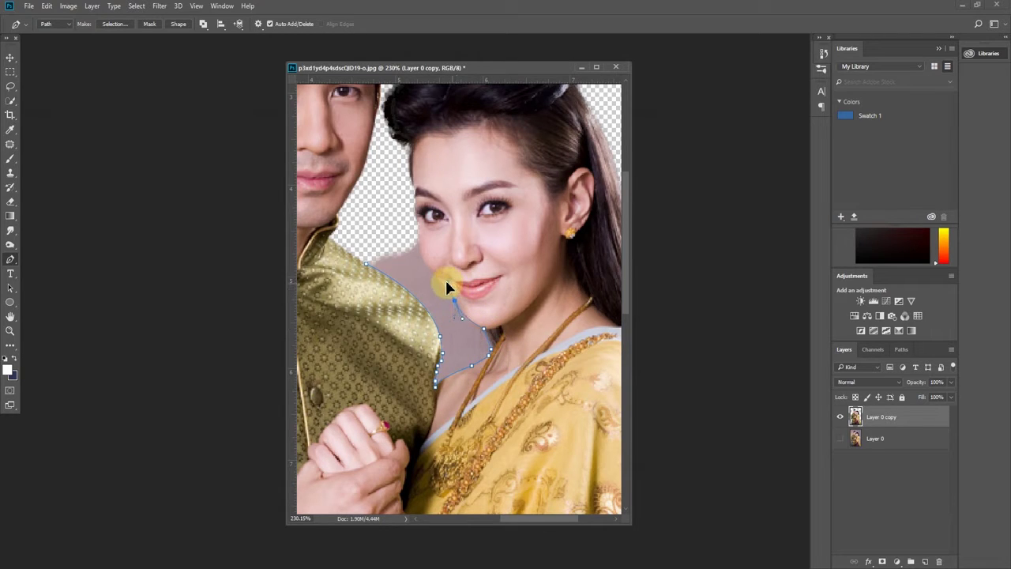
{"action": "left_click", "coordinate": [440, 281]}
{"action": "left_click", "coordinate": [367, 265]}
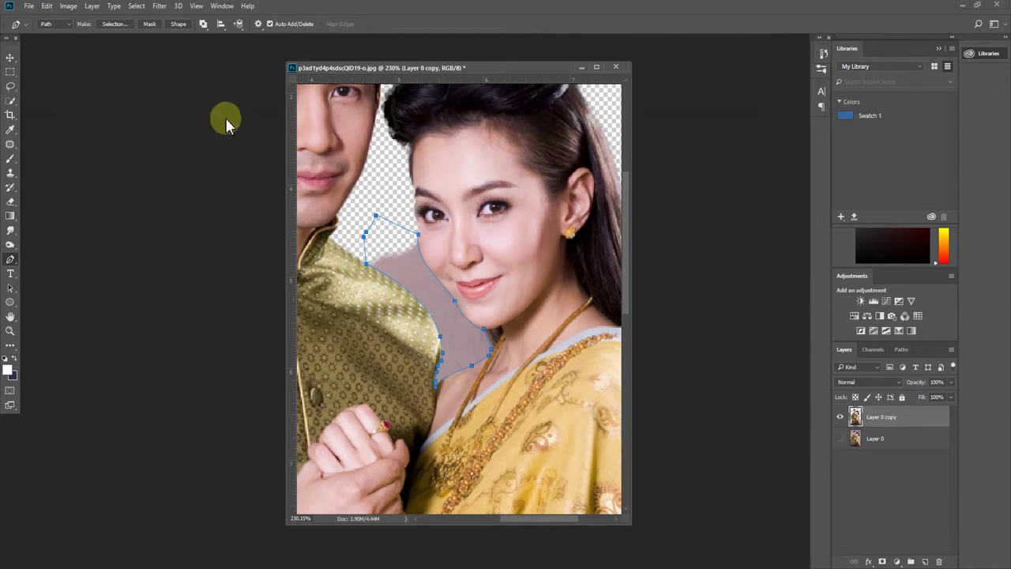
Turn the path into a selection and delete the grey patch.
{"action": "left_click", "coordinate": [117, 27]}
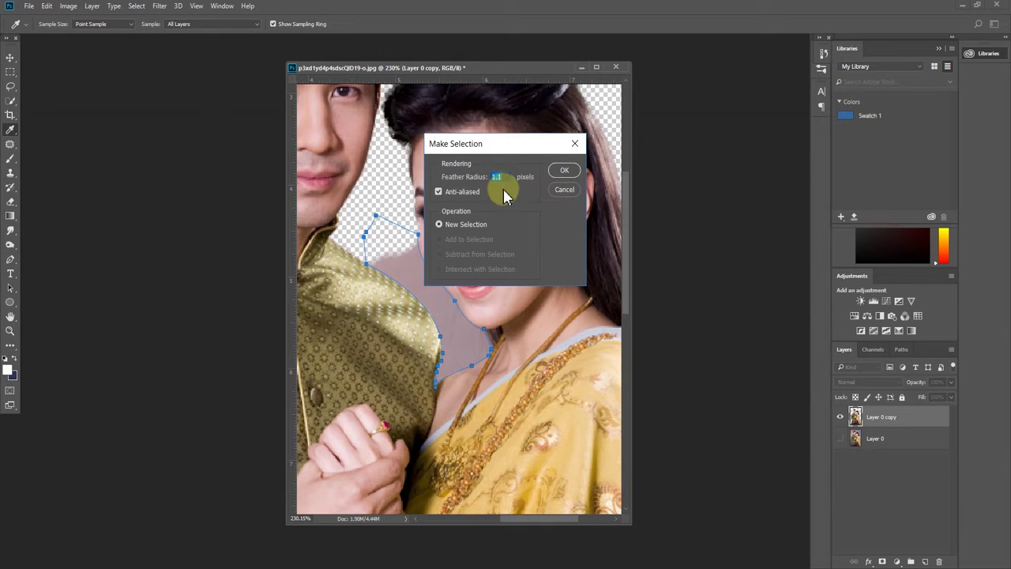
{"action": "left_click", "coordinate": [563, 171]}
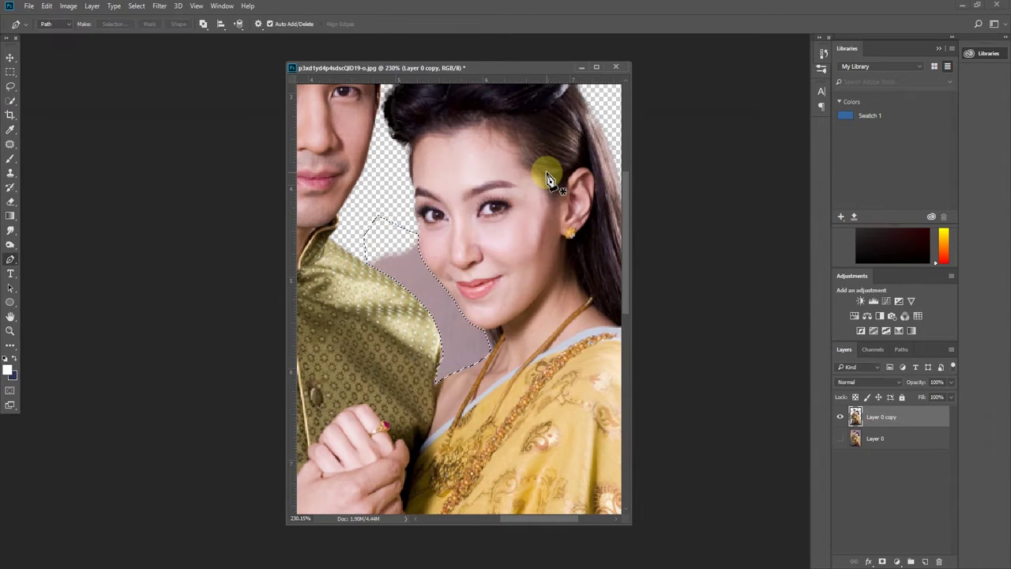
{"action": "key", "text": "Delete"}
Fit the cut-out on screen, move its window left, and bring EP134.psd forward.
{"action": "left_click", "coordinate": [10, 71]}
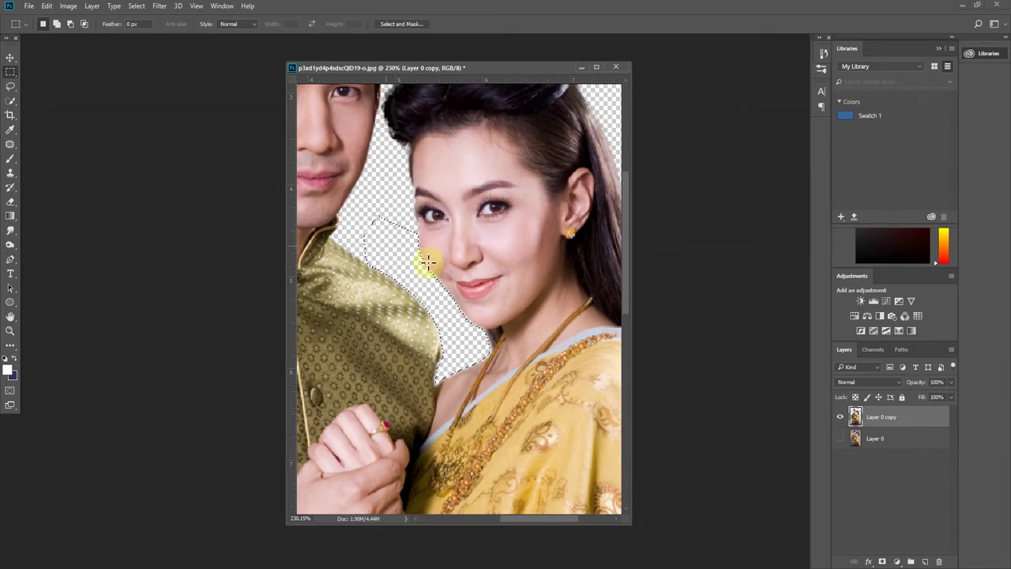
{"action": "key", "text": "ctrl+0"}
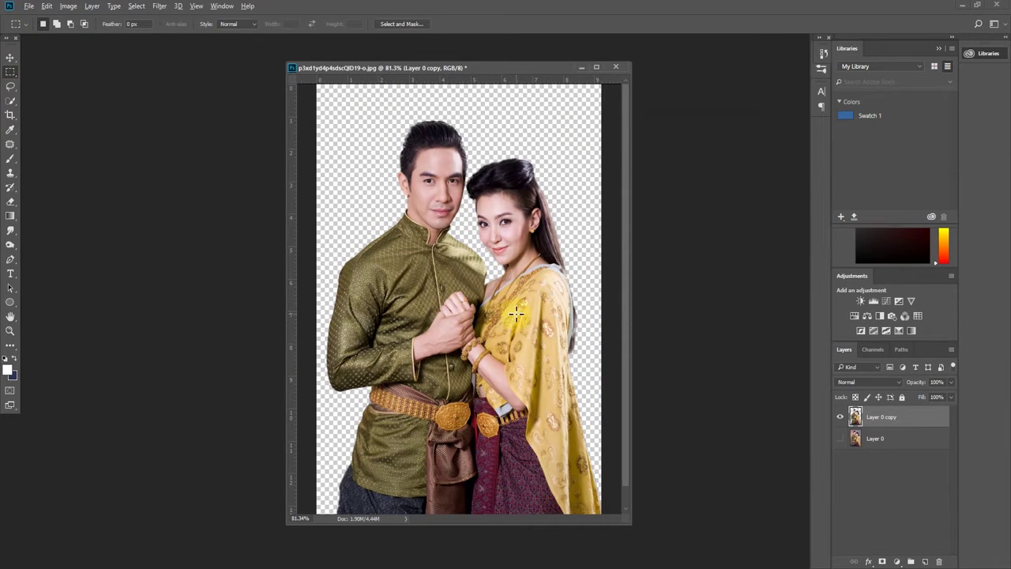
{"action": "scroll", "coordinate": [515, 314], "scroll_direction": "down", "scroll_amount": 1}
{"action": "left_click_drag", "start_coordinate": [474, 68], "coordinate": [244, 65]}
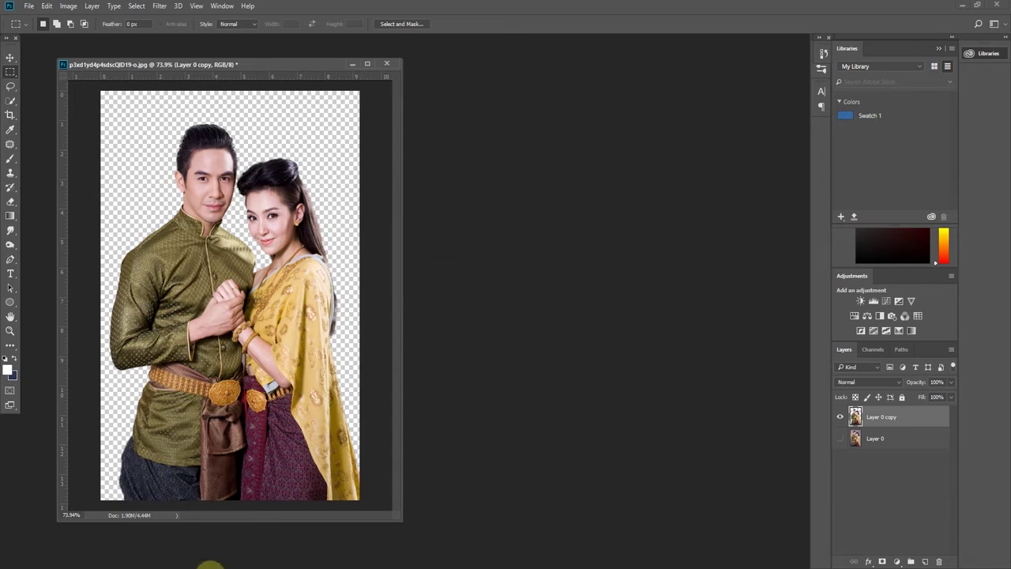
{"action": "mouse_move", "coordinate": [210, 565]}
{"action": "left_click", "coordinate": [218, 542]}
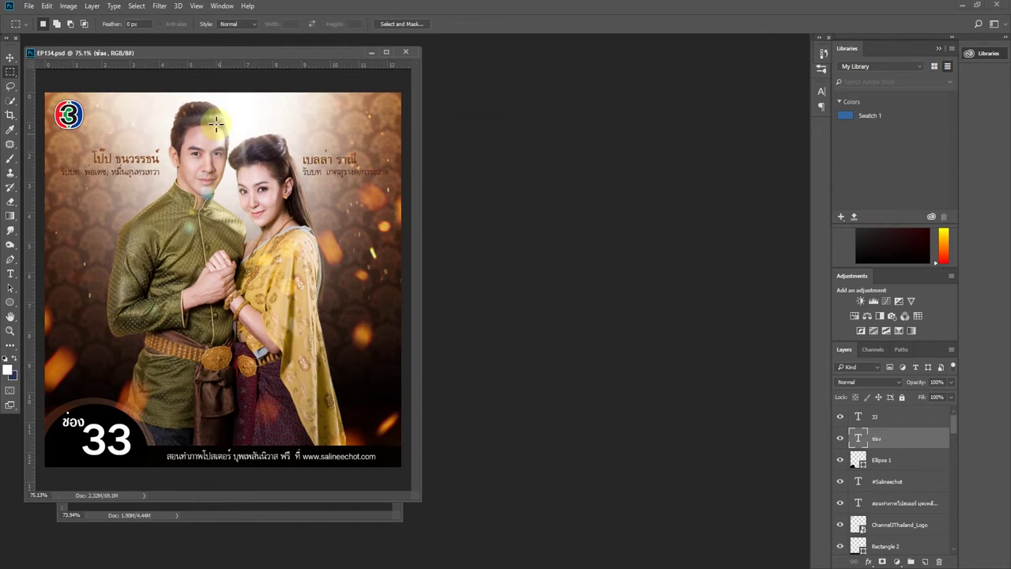
Drag the EP134.jpg poster image from File Explorer into Photoshop to open it.
{"action": "key", "text": "alt+Tab"}
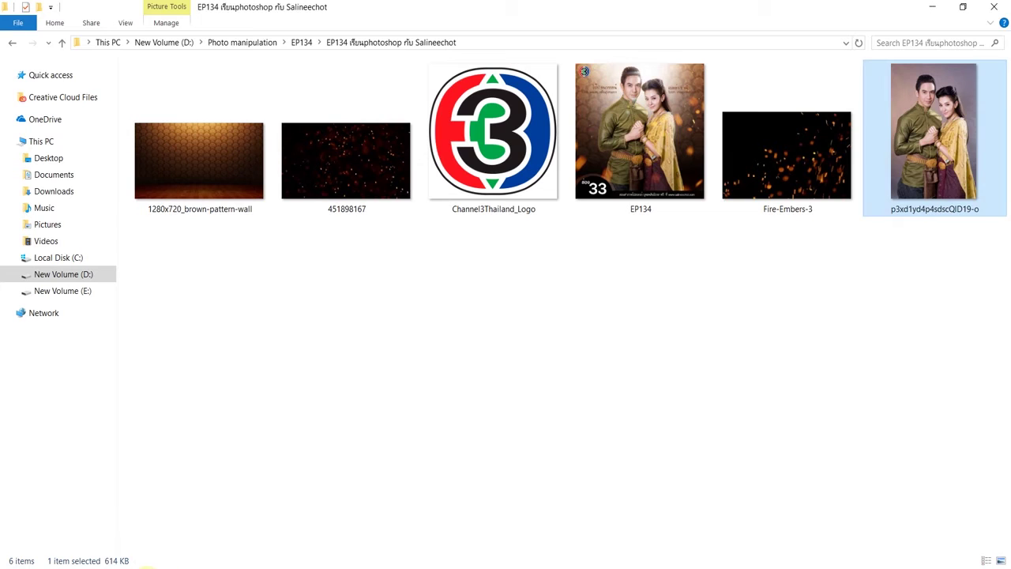
{"action": "left_click", "coordinate": [658, 150]}
{"action": "left_click_drag", "start_coordinate": [640, 130], "coordinate": [180, 568]}
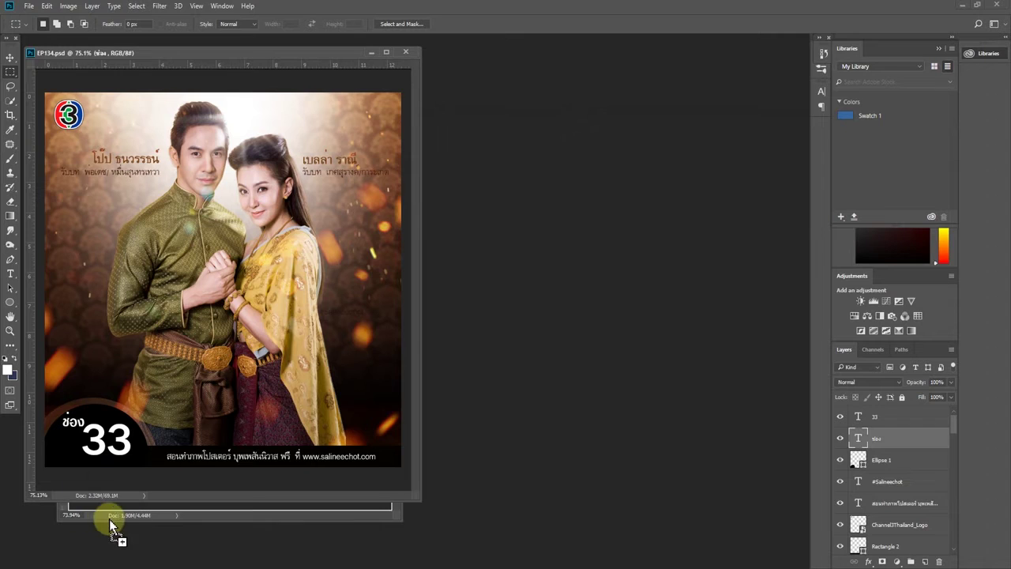
{"action": "mouse_move", "coordinate": [180, 568]}
{"action": "left_mouse_down"}
{"action": "mouse_move", "coordinate": [350, 156]}
{"action": "mouse_move", "coordinate": [113, 37]}
{"action": "mouse_move", "coordinate": [373, 56]}
{"action": "left_mouse_up"}
Check EP134.jpg's Image Size (900×900 px) and cancel without changes.
{"action": "right_click", "coordinate": [376, 57]}
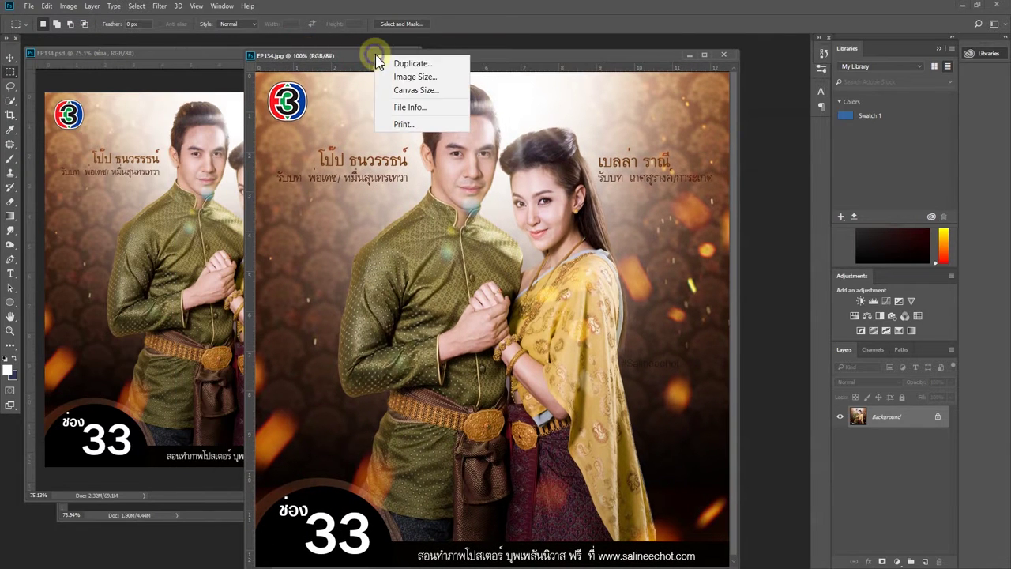
{"action": "left_click", "coordinate": [398, 79]}
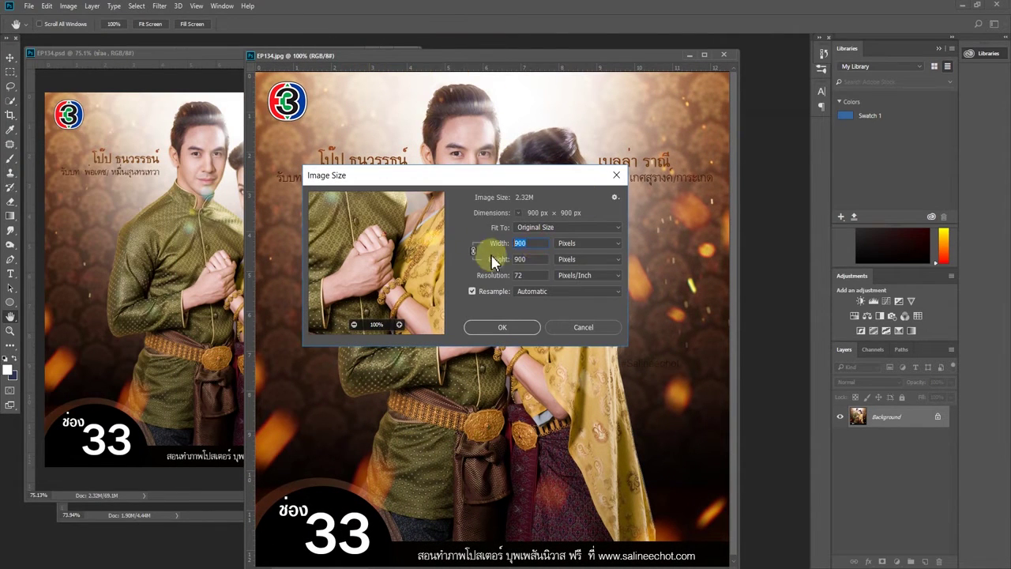
{"action": "left_click", "coordinate": [525, 275]}
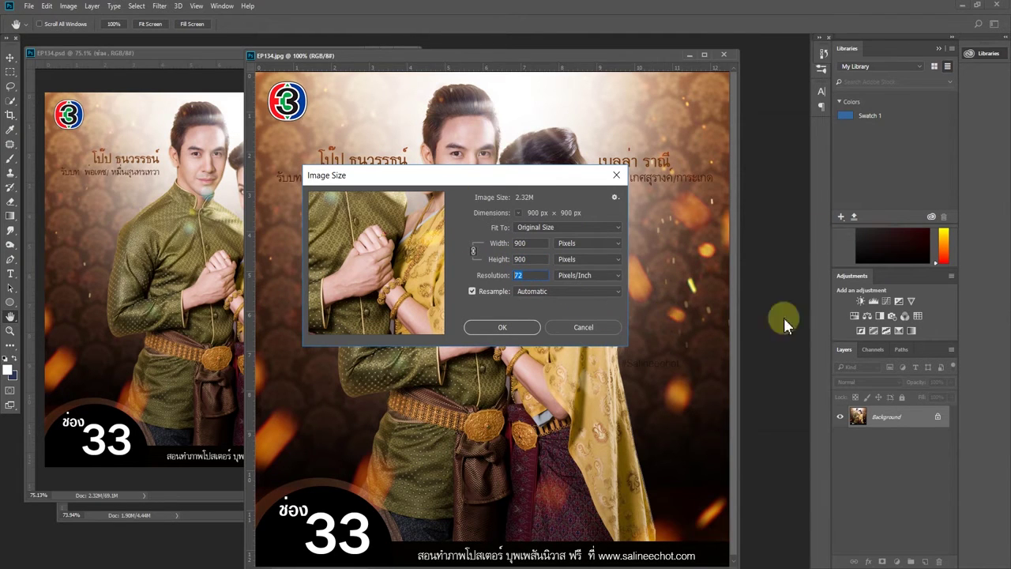
{"action": "left_click", "coordinate": [605, 329]}
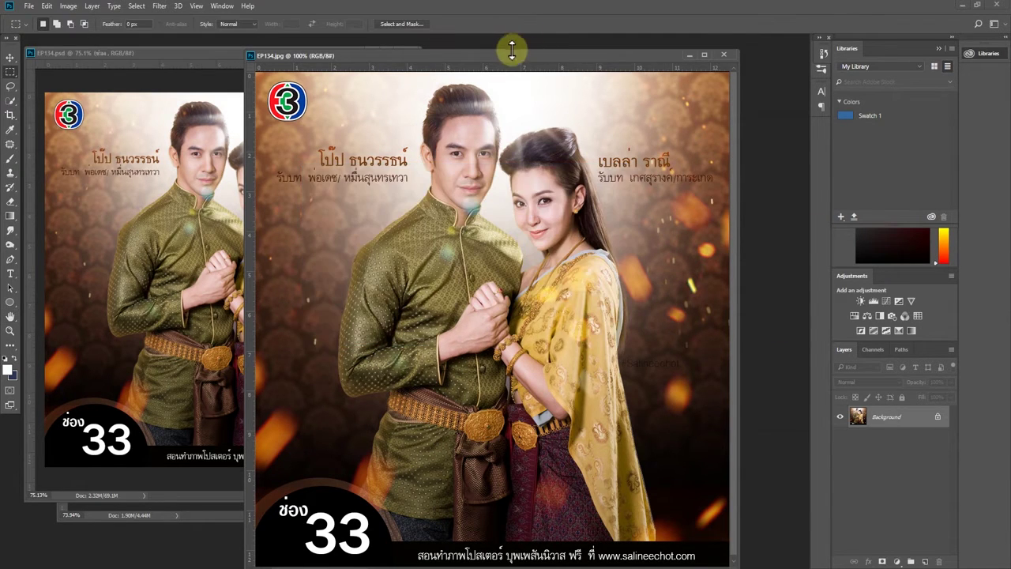
Reposition the EP134.jpg window and bring the cut-out couple document to the front.
{"action": "left_click_drag", "start_coordinate": [503, 63], "coordinate": [550, 50]}
{"action": "scroll", "coordinate": [561, 204], "scroll_direction": "down", "scroll_amount": 2}
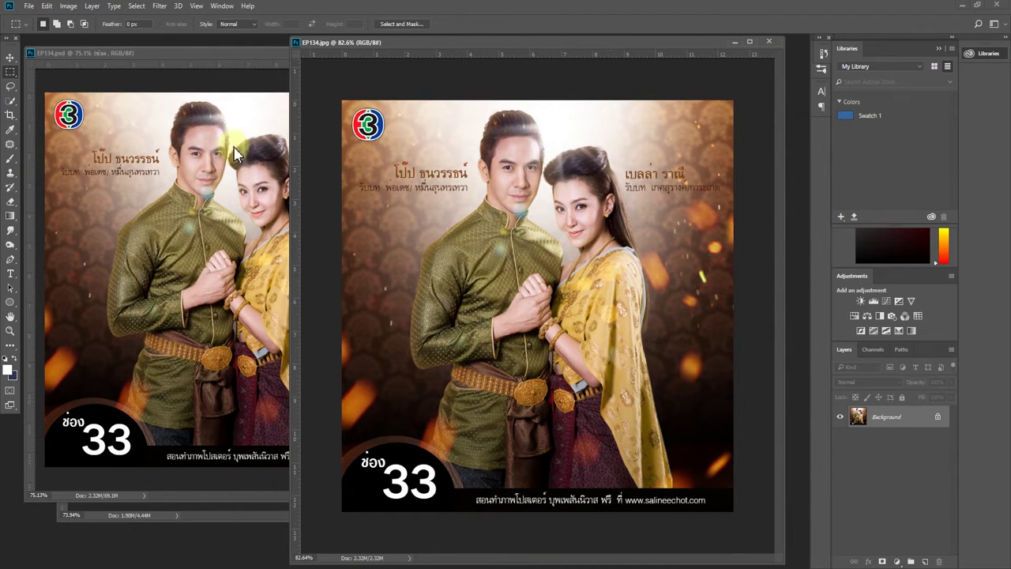
{"action": "left_click", "coordinate": [182, 509]}
{"action": "key", "text": "ctrl+j"}
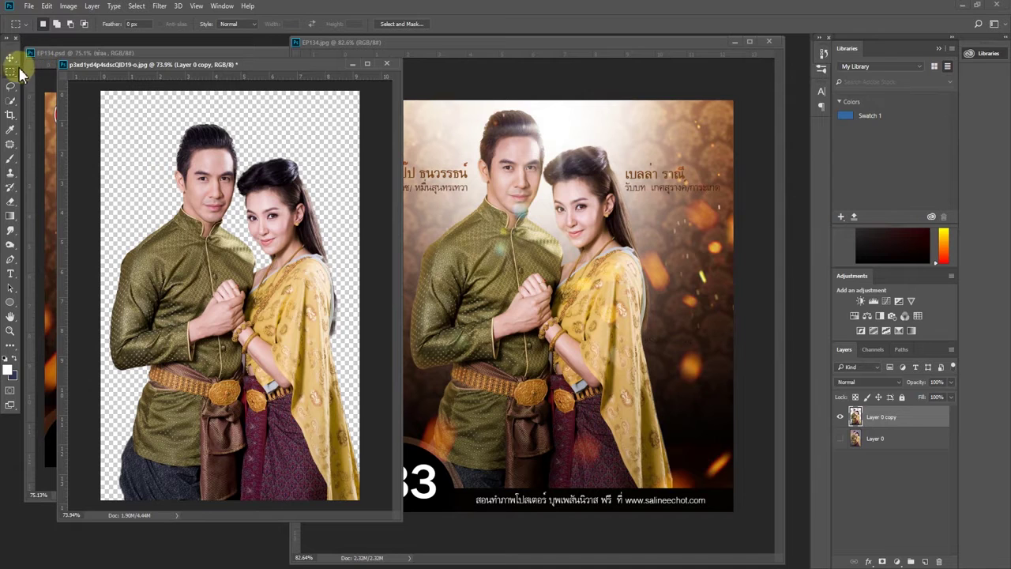
Move the cut-out couple into EP134.jpg, align it over the original pair, and select Layer 0 copy.
{"action": "left_click", "coordinate": [10, 57]}
{"action": "mouse_move", "coordinate": [109, 120]}
{"action": "left_mouse_down"}
{"action": "mouse_move", "coordinate": [598, 212]}
{"action": "mouse_move", "coordinate": [625, 227]}
{"action": "mouse_move", "coordinate": [602, 215]}
{"action": "left_mouse_up"}
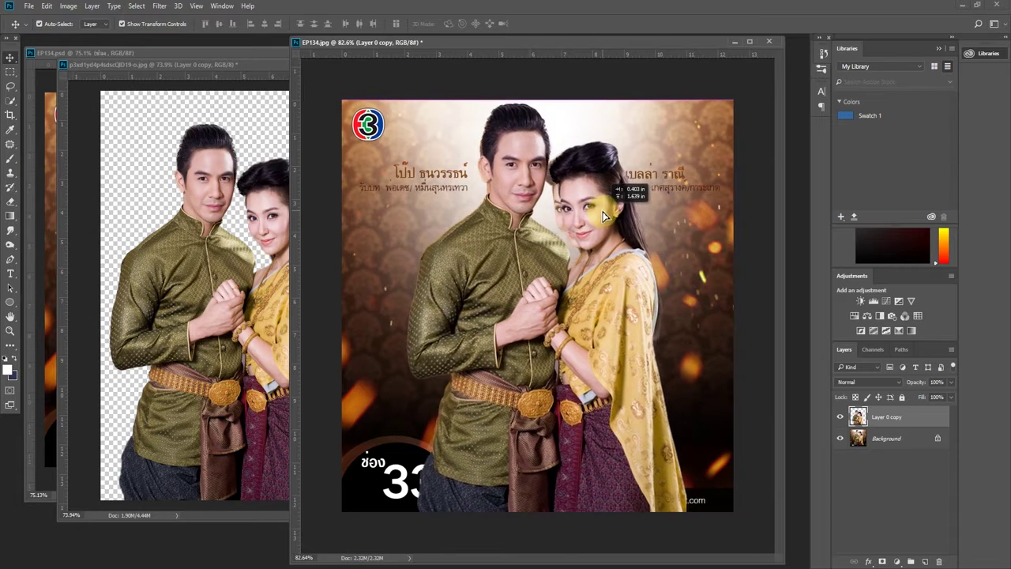
{"action": "left_click_drag", "start_coordinate": [602, 211], "coordinate": [596, 224]}
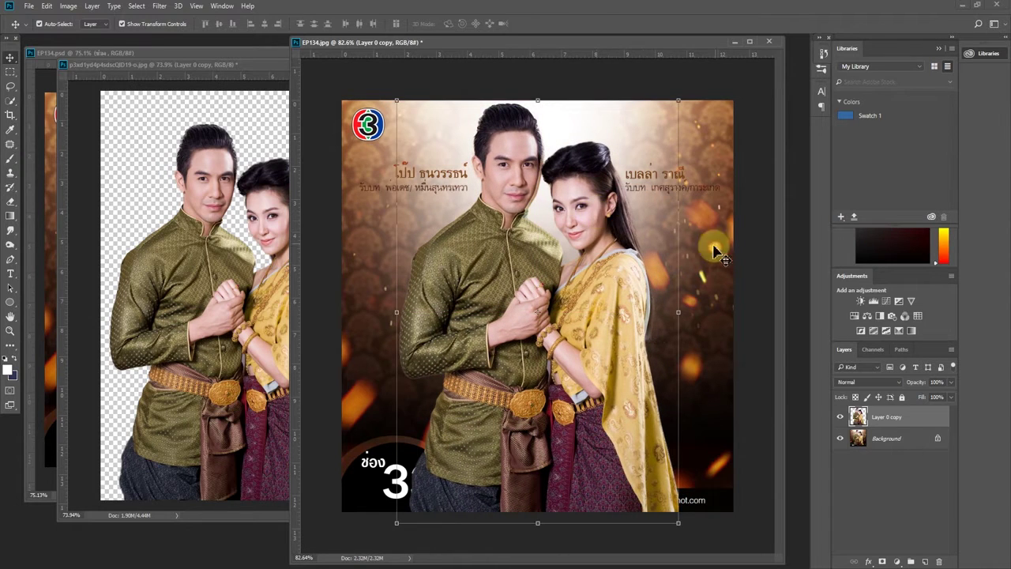
{"action": "left_click_drag", "start_coordinate": [598, 218], "coordinate": [596, 221]}
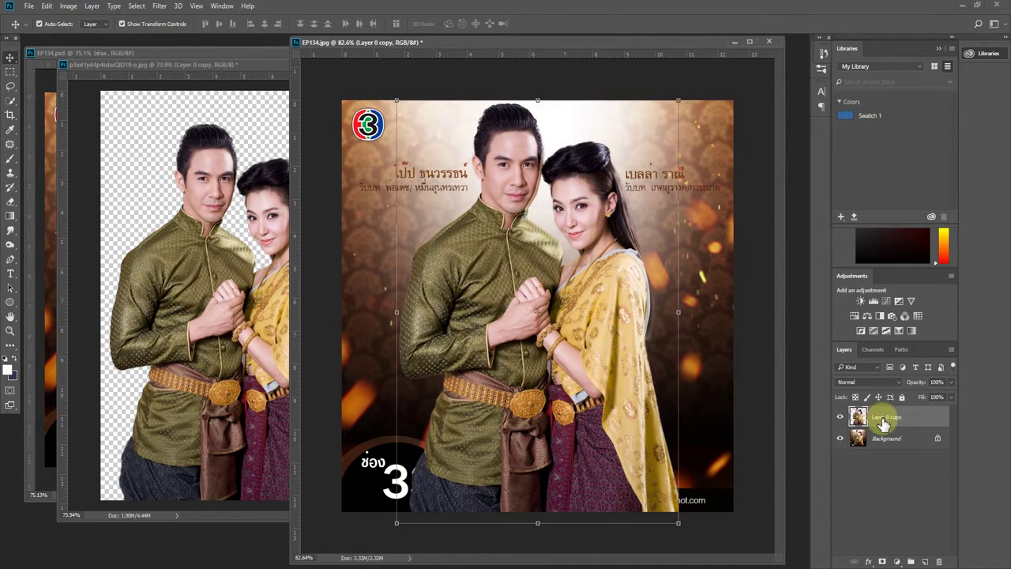
{"action": "left_click", "coordinate": [869, 414]}
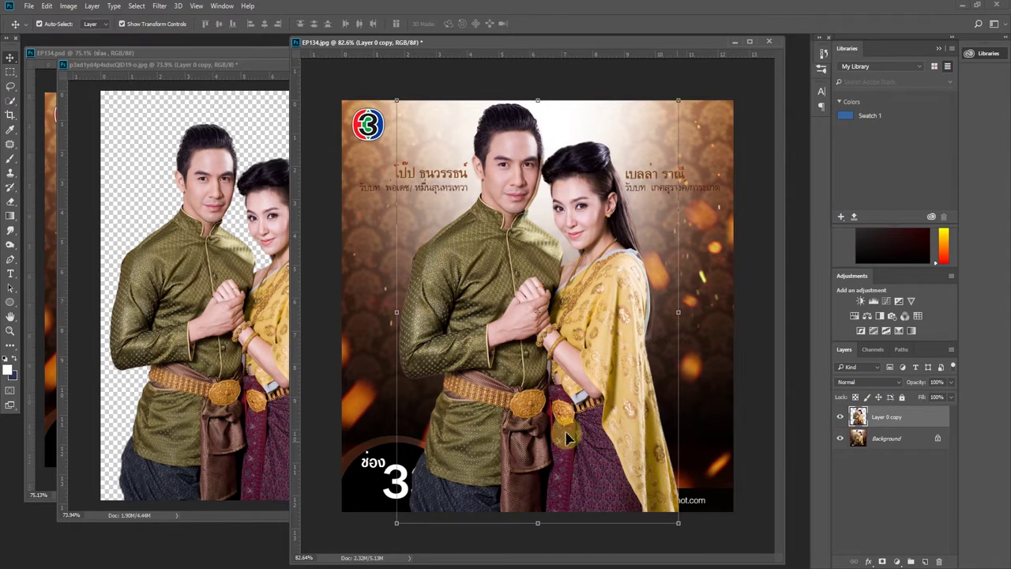
{"action": "left_click", "coordinate": [149, 565]}
{"action": "left_click", "coordinate": [154, 189]}
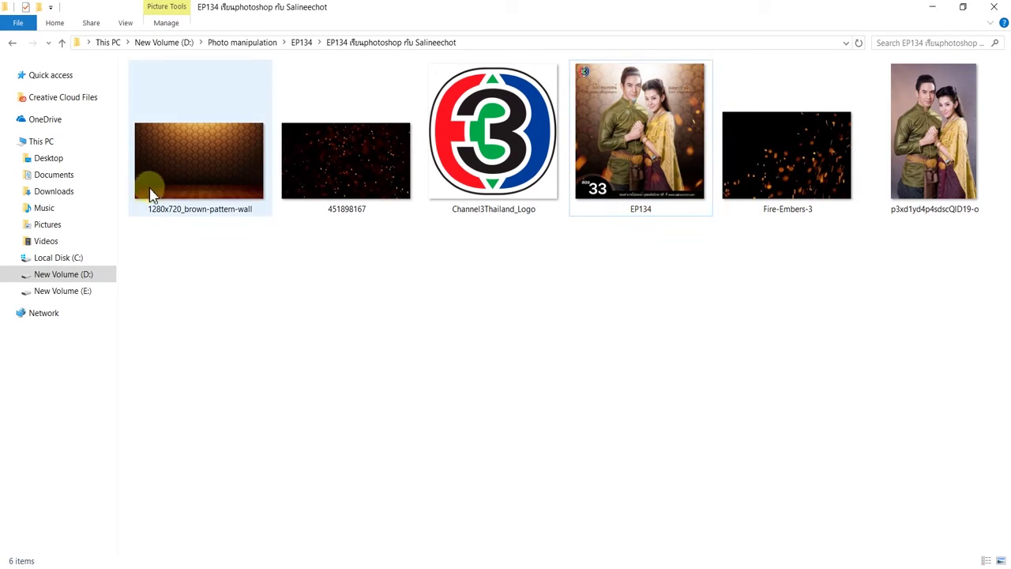
Drag 1280x720_brown-pattern-wall into Photoshop and float it as its own window.
{"action": "mouse_move", "coordinate": [224, 212]}
{"action": "left_mouse_down"}
{"action": "mouse_move", "coordinate": [181, 566]}
{"action": "mouse_move", "coordinate": [102, 531]}
{"action": "left_mouse_up"}
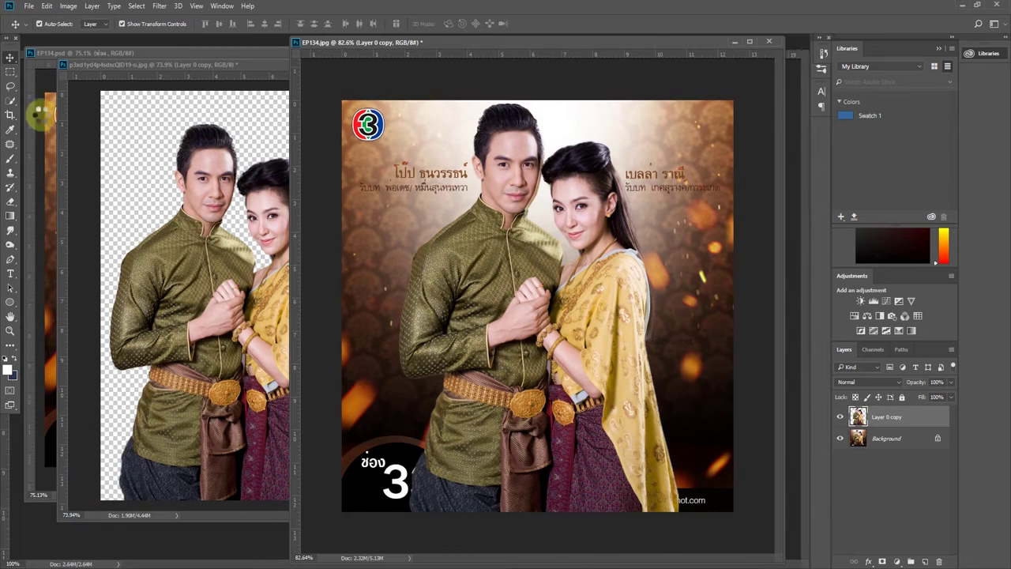
{"action": "mouse_move", "coordinate": [103, 533]}
{"action": "left_mouse_down"}
{"action": "mouse_move", "coordinate": [71, 41]}
{"action": "mouse_move", "coordinate": [129, 181]}
{"action": "left_mouse_up"}
{"action": "left_click", "coordinate": [545, 130]}
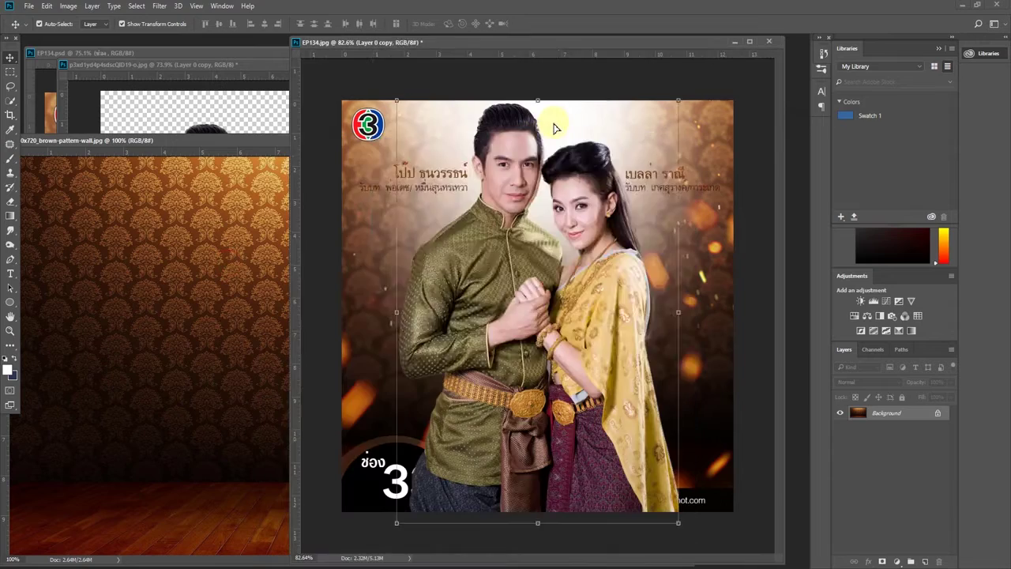
Bring the brown patterned wall image into EP134 as a new layer.
{"action": "left_click", "coordinate": [260, 289]}
{"action": "left_click", "coordinate": [678, 140]}
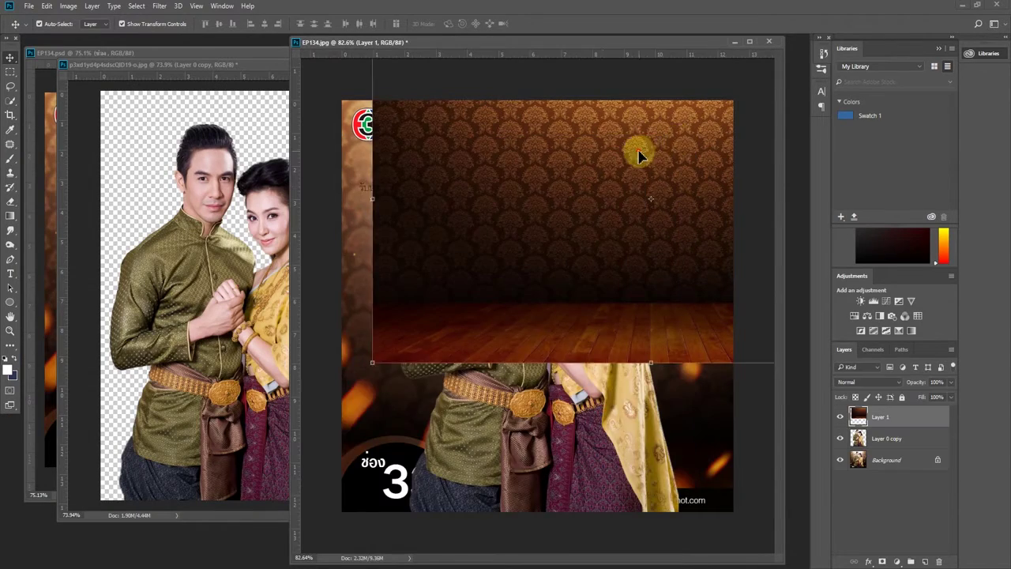
{"action": "left_click_drag", "start_coordinate": [639, 153], "coordinate": [638, 212]}
{"action": "scroll", "coordinate": [638, 211], "scroll_direction": "down", "scroll_amount": 2}
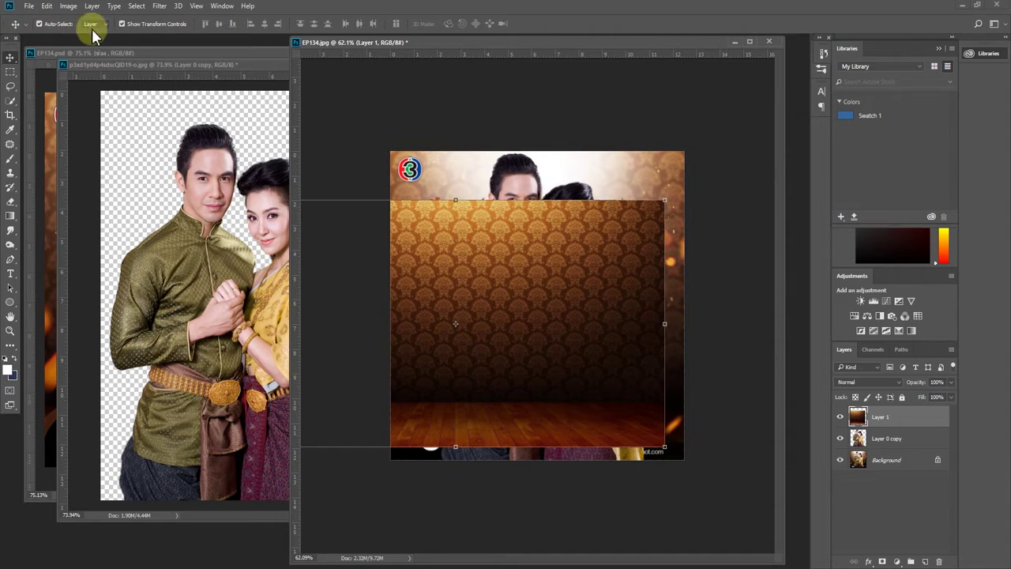
Scale the wall to about 137% to fill the canvas, place it below the couple, and add Layer 2.
{"action": "left_click", "coordinate": [662, 199]}
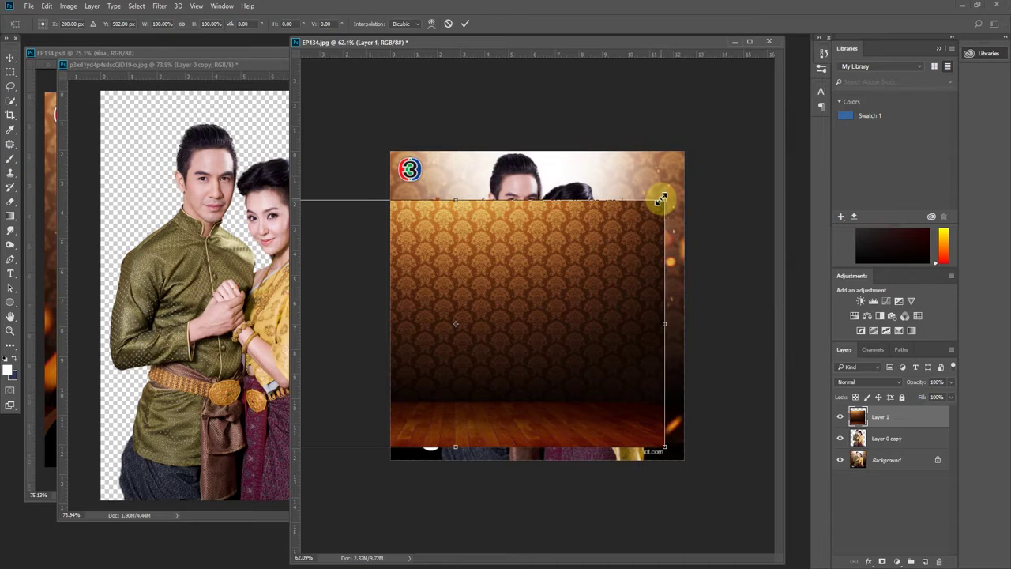
{"action": "left_click_drag", "start_coordinate": [665, 203], "coordinate": [734, 142]}
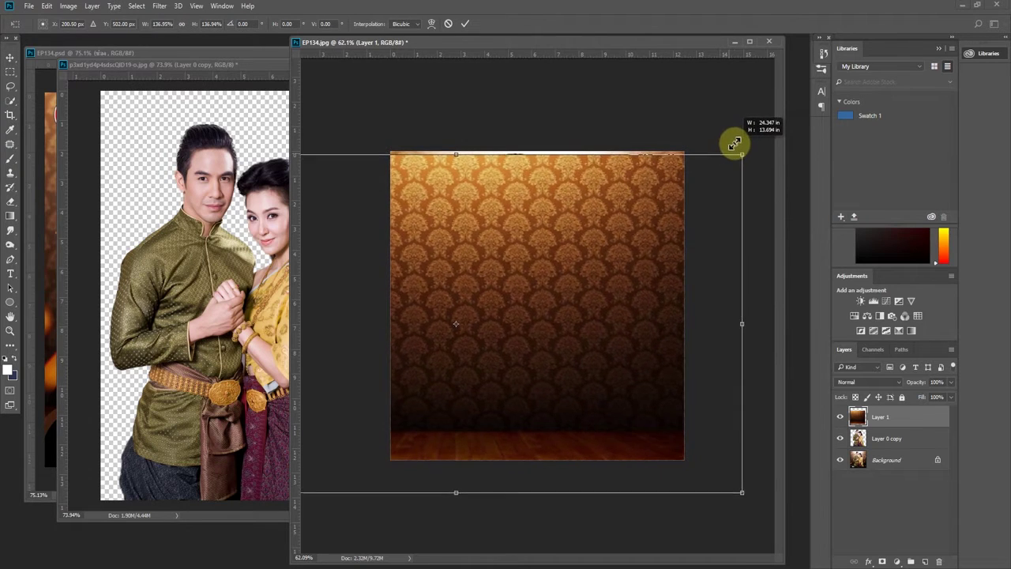
{"action": "left_click_drag", "start_coordinate": [680, 243], "coordinate": [678, 254]}
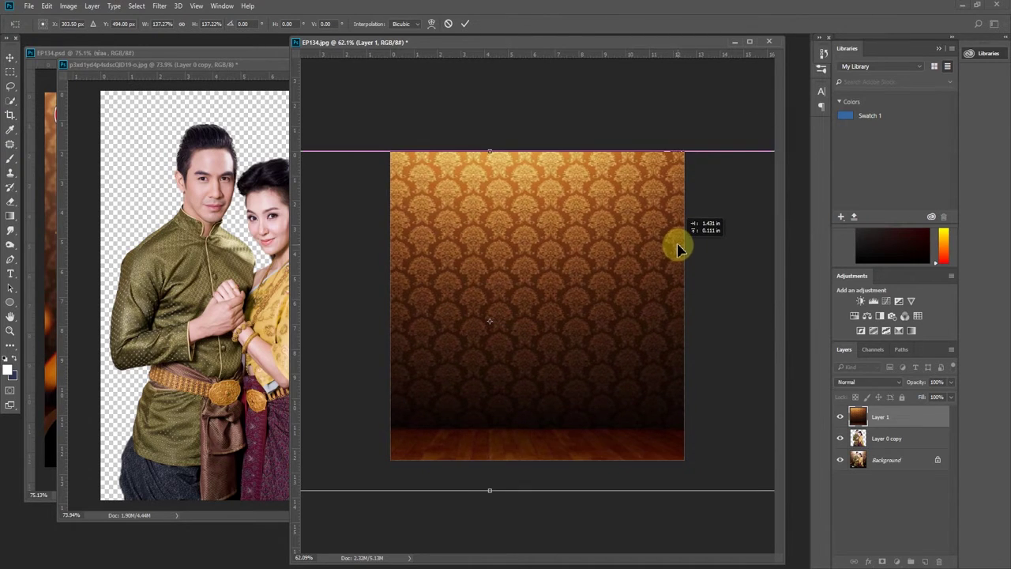
{"action": "left_click", "coordinate": [465, 25]}
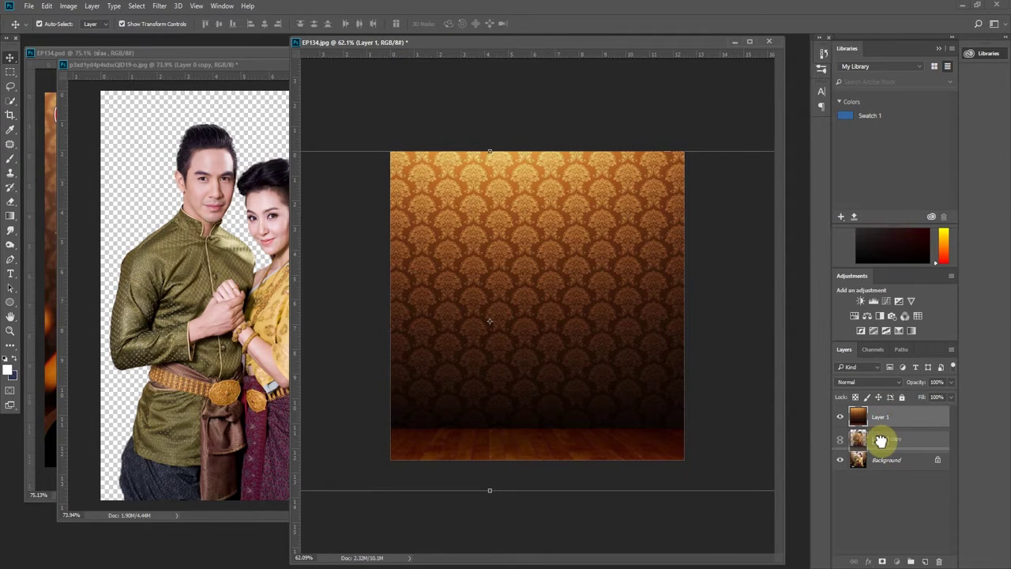
{"action": "left_click_drag", "start_coordinate": [881, 420], "coordinate": [883, 447]}
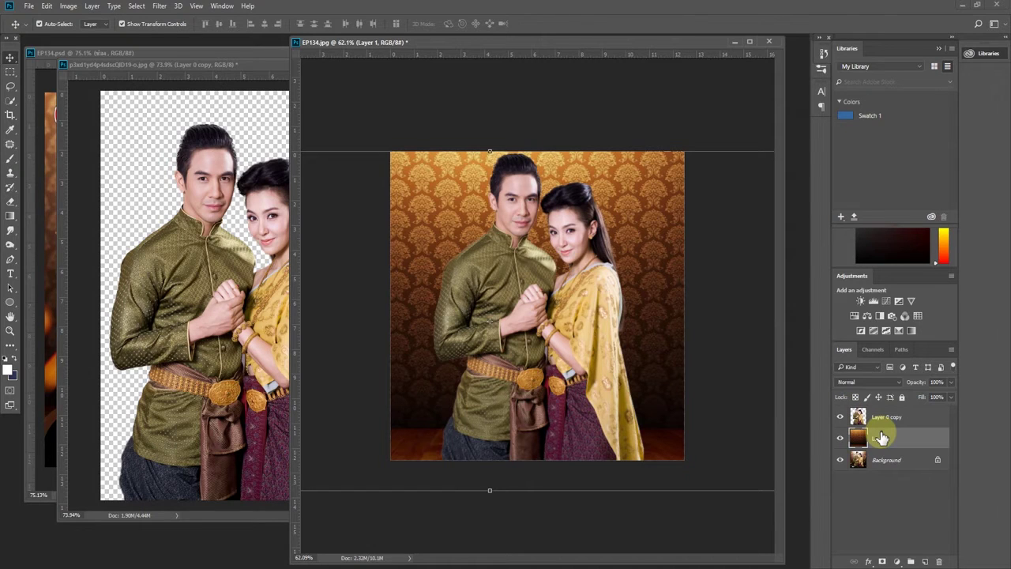
{"action": "left_click", "coordinate": [926, 561]}
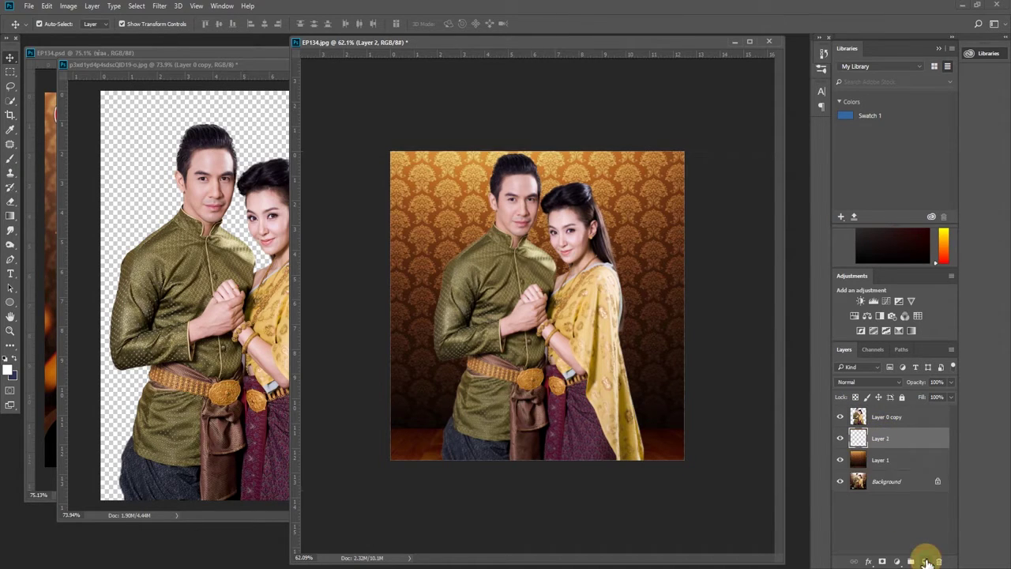
Set up a soft round 700 px white brush at 64% opacity and 60% flow.
{"action": "left_click", "coordinate": [11, 161]}
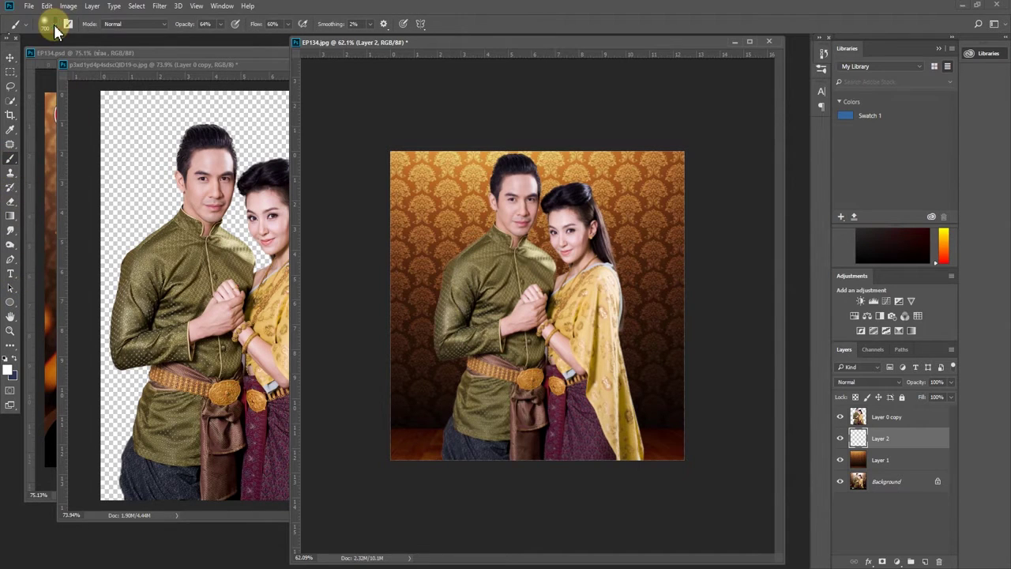
{"action": "left_click", "coordinate": [53, 26]}
{"action": "double_click", "coordinate": [22, 111]}
{"action": "left_click", "coordinate": [221, 24]}
{"action": "left_click", "coordinate": [280, 25]}
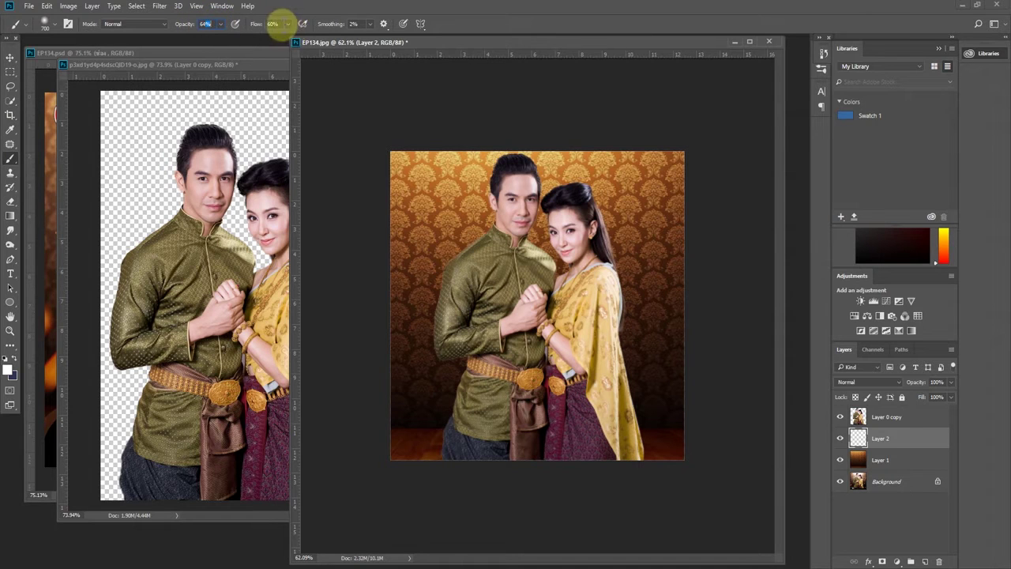
{"action": "left_click", "coordinate": [204, 23]}
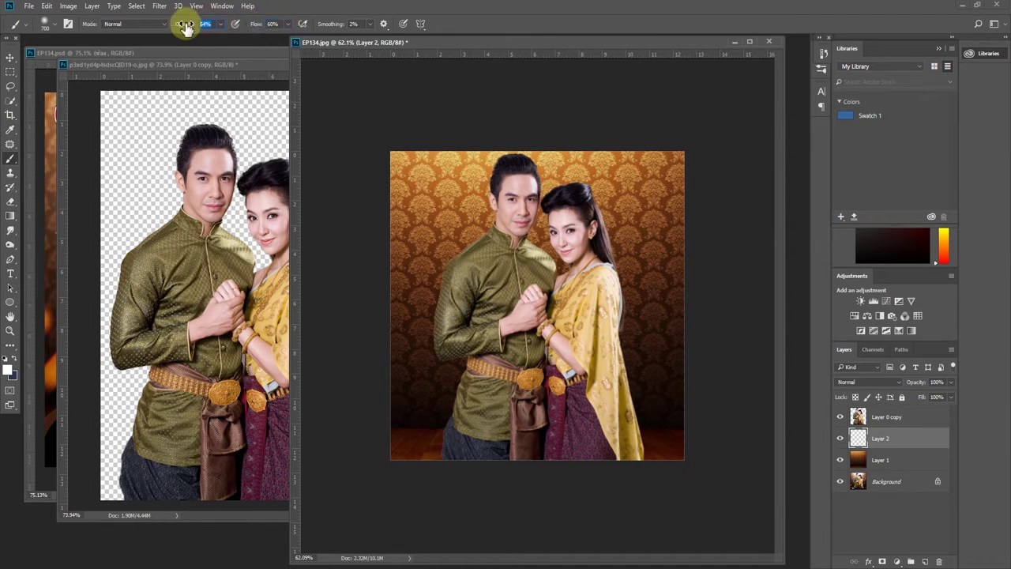
Paint a soft white glow at the top centre behind the man's head, then add Layer 3.
{"action": "left_click", "coordinate": [535, 211]}
{"action": "mouse_move", "coordinate": [535, 209]}
{"action": "left_mouse_down"}
{"action": "mouse_move", "coordinate": [532, 140]}
{"action": "mouse_move", "coordinate": [528, 151]}
{"action": "left_mouse_up"}
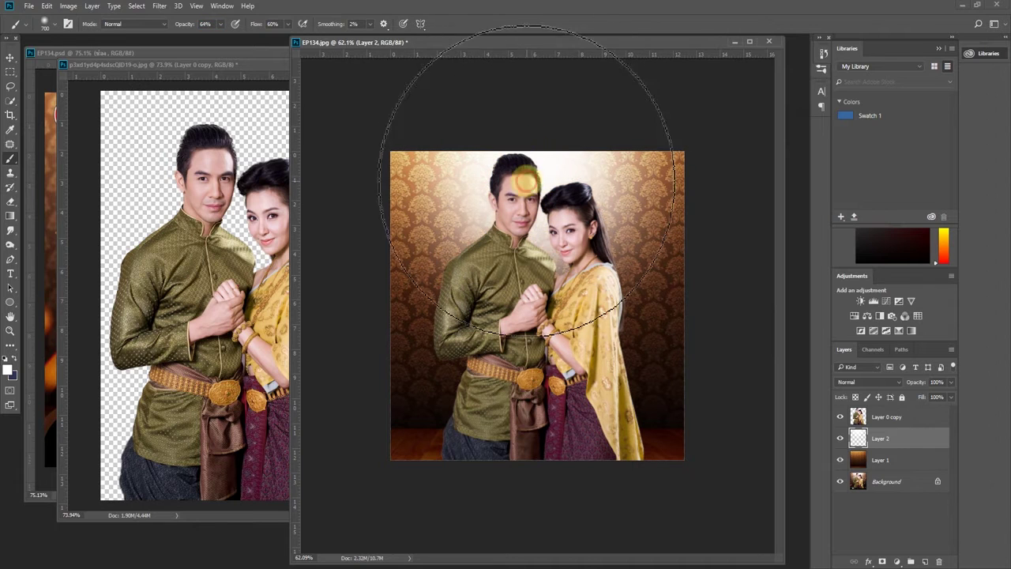
{"action": "left_click", "coordinate": [543, 117]}
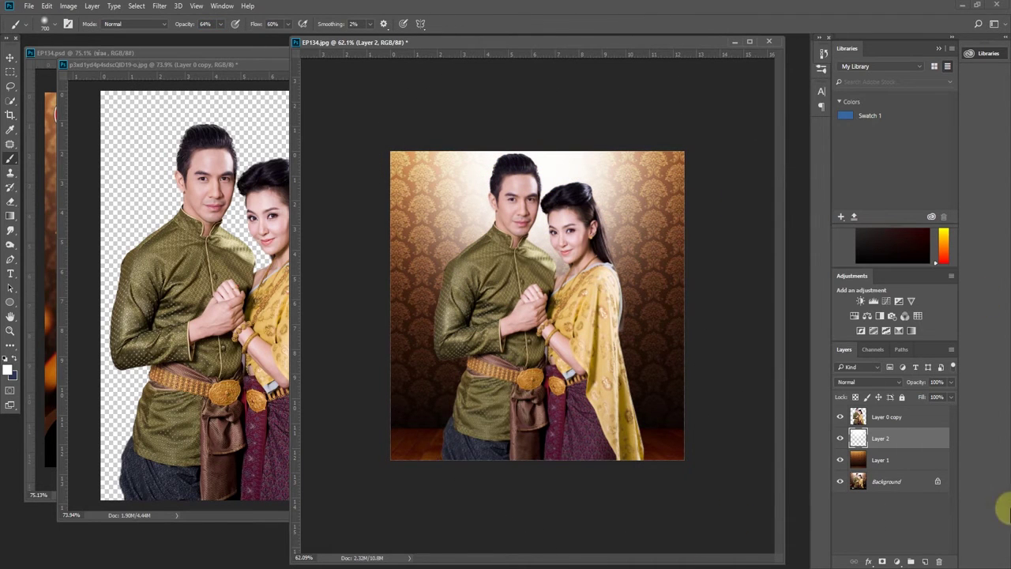
{"action": "left_click", "coordinate": [927, 562]}
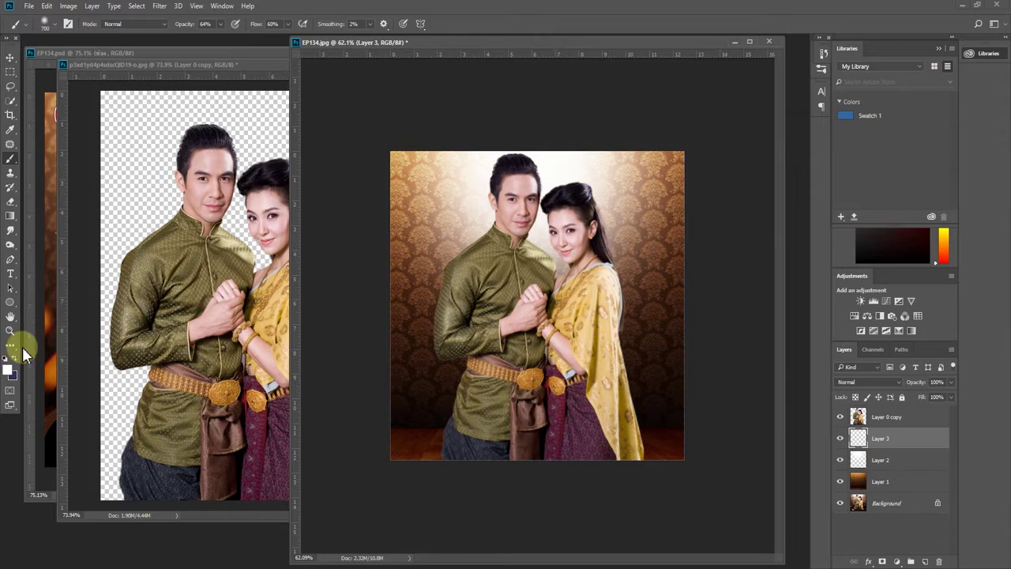
Paint black over the lower part of the poster to darken it.
{"action": "left_click", "coordinate": [10, 369]}
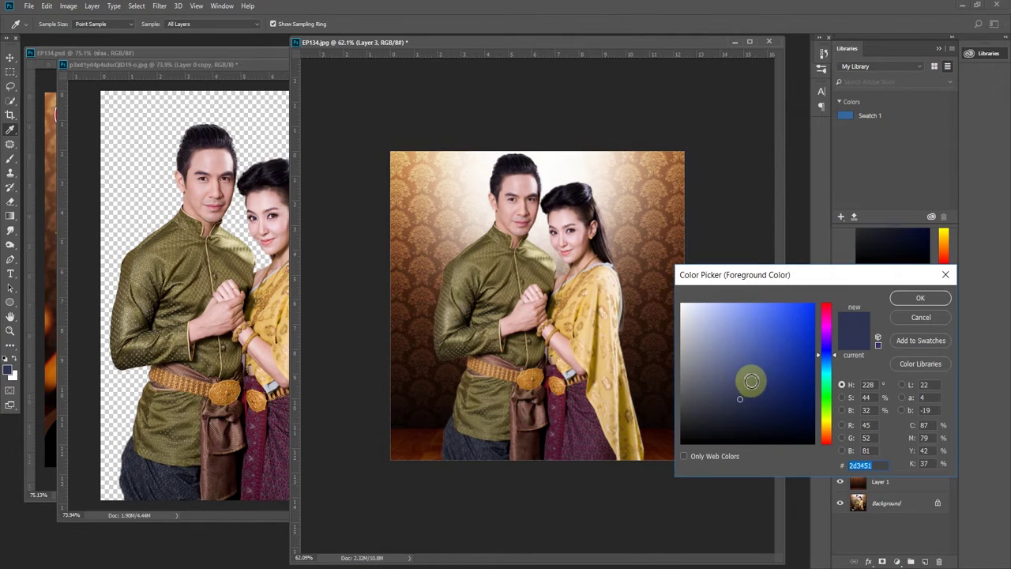
{"action": "left_click_drag", "start_coordinate": [751, 380], "coordinate": [663, 544]}
{"action": "left_click", "coordinate": [909, 298]}
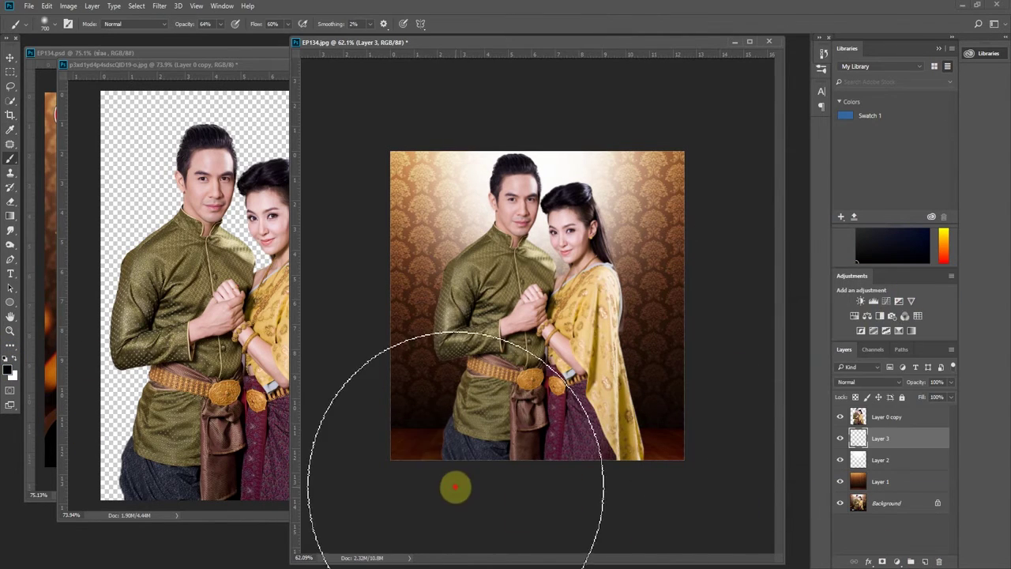
{"action": "left_click_drag", "start_coordinate": [555, 514], "coordinate": [442, 490]}
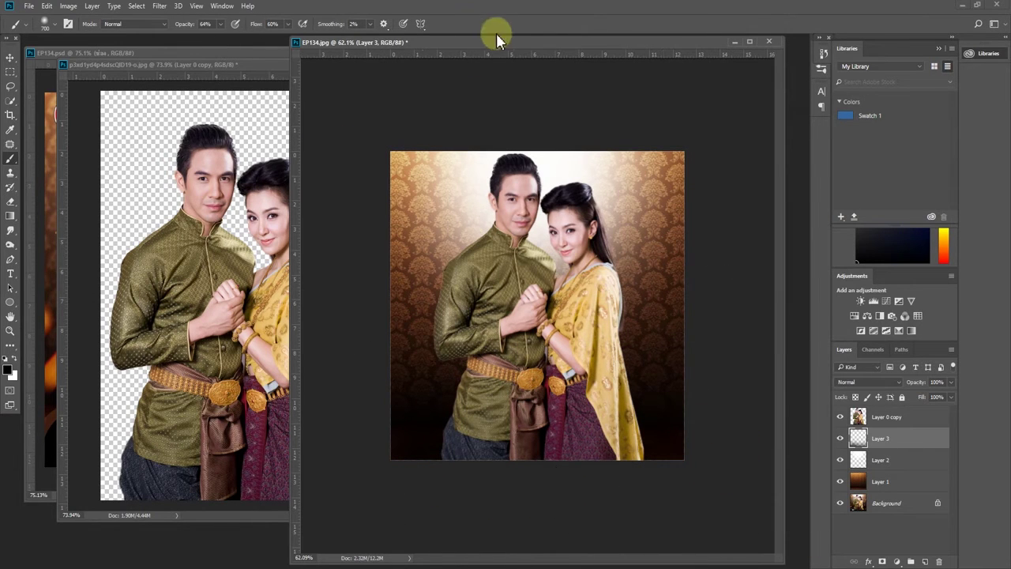
Close the couple cut-out source document and switch to the source-images folder in File Explorer.
{"action": "left_click_drag", "start_coordinate": [510, 42], "coordinate": [504, 49]}
{"action": "scroll", "coordinate": [534, 158], "scroll_direction": "up", "scroll_amount": 2}
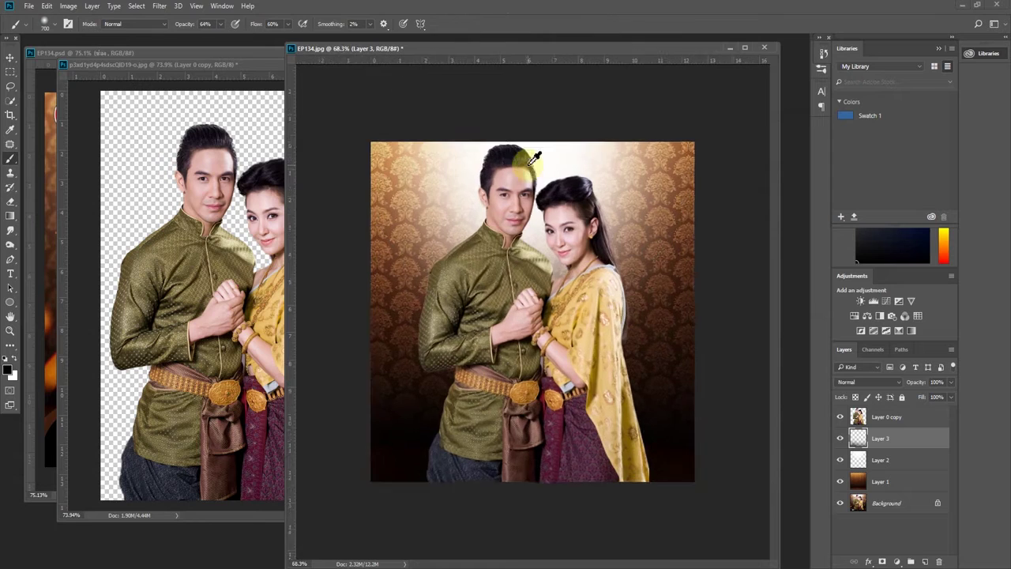
{"action": "key", "text": "ctrl+Tab"}
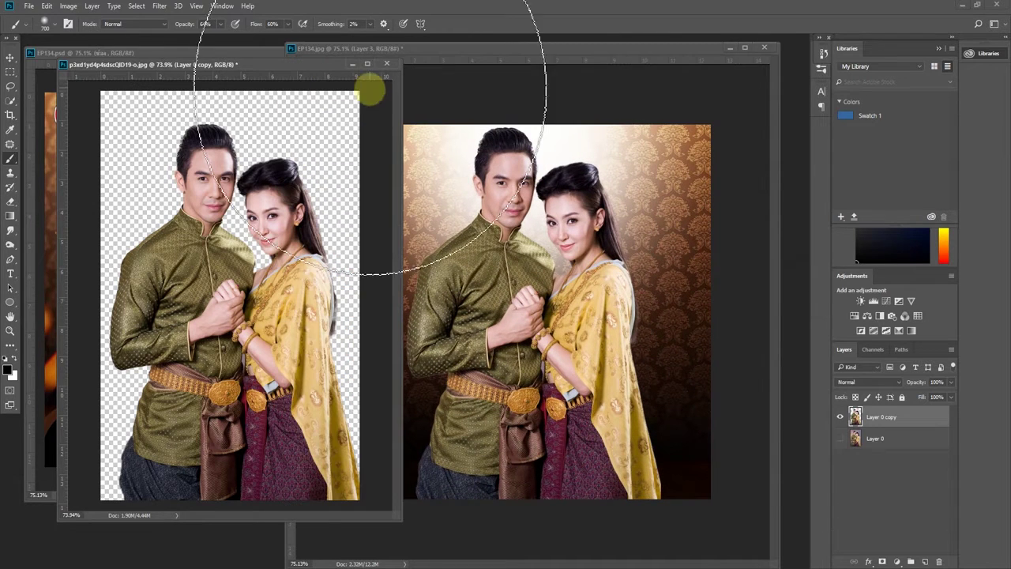
{"action": "left_click", "coordinate": [386, 63]}
{"action": "left_click", "coordinate": [509, 222]}
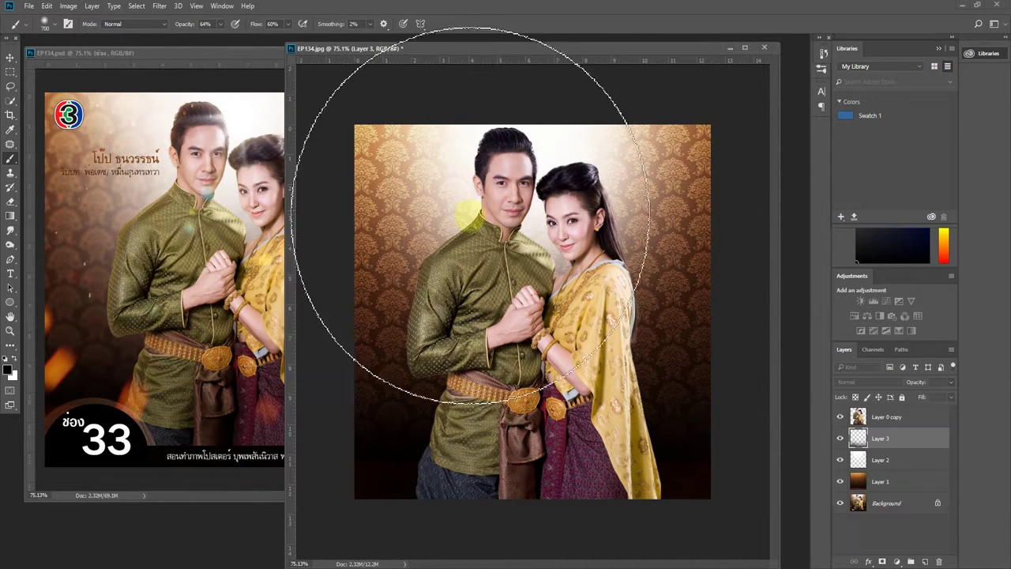
{"action": "left_click_drag", "start_coordinate": [502, 48], "coordinate": [513, 48]}
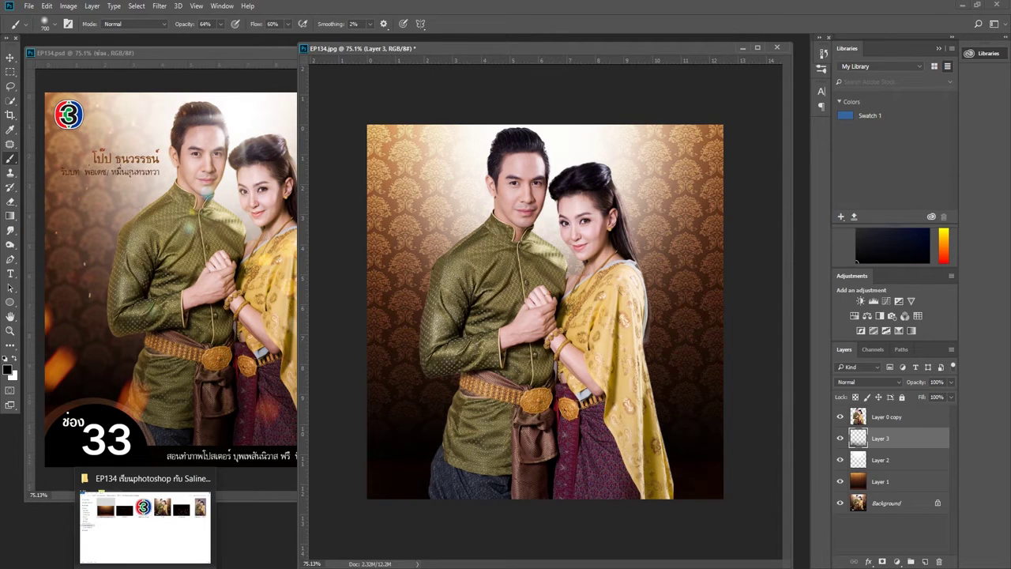
{"action": "left_click", "coordinate": [145, 526]}
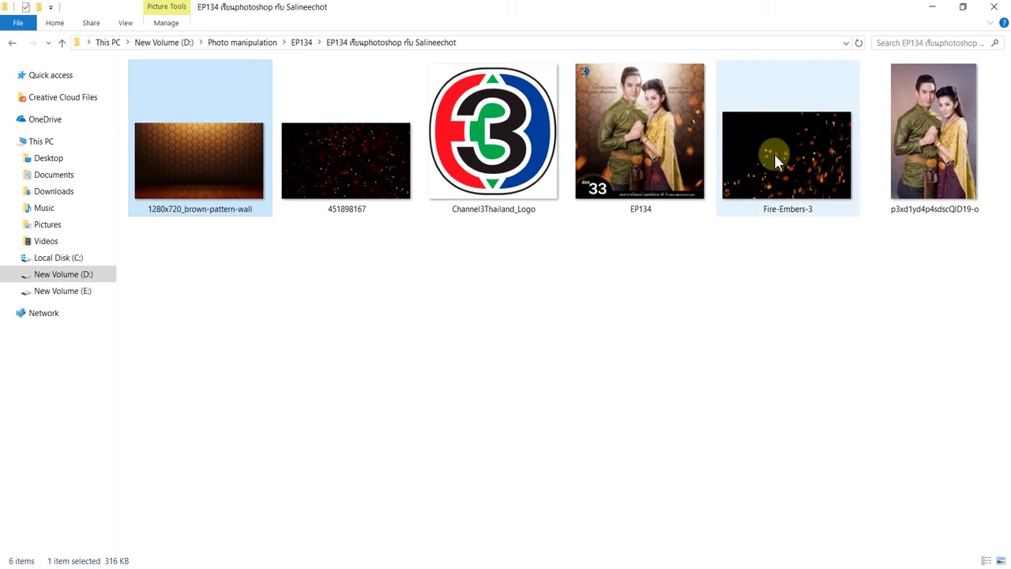
Drag Fire-Embers-3 from File Explorer onto Photoshop to open it as its own document.
{"action": "left_click_drag", "start_coordinate": [789, 163], "coordinate": [249, 477]}
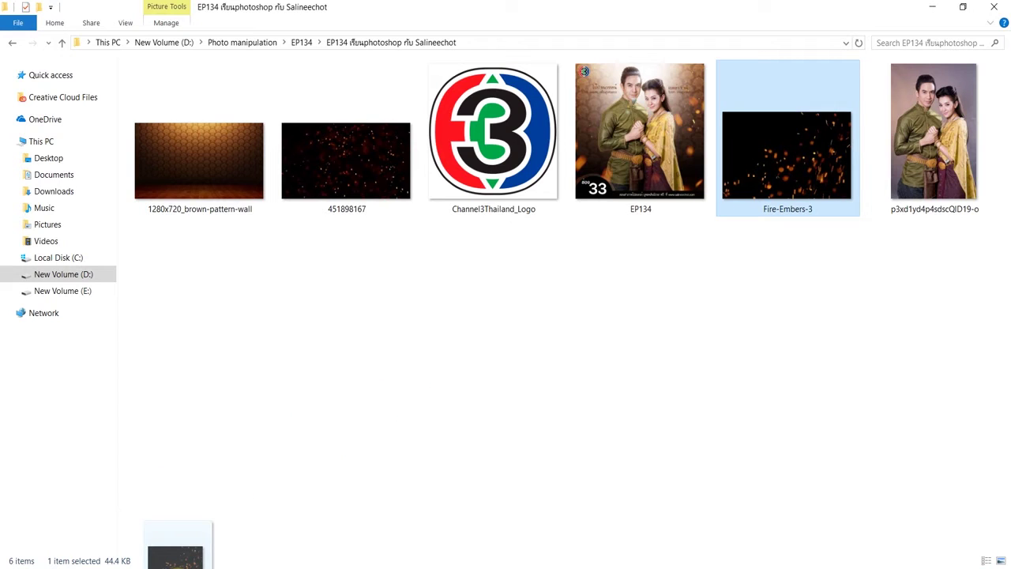
{"action": "mouse_move", "coordinate": [250, 477]}
{"action": "left_mouse_down"}
{"action": "mouse_move", "coordinate": [101, 537]}
{"action": "mouse_move", "coordinate": [85, 51]}
{"action": "mouse_move", "coordinate": [294, 167]}
{"action": "left_mouse_up"}
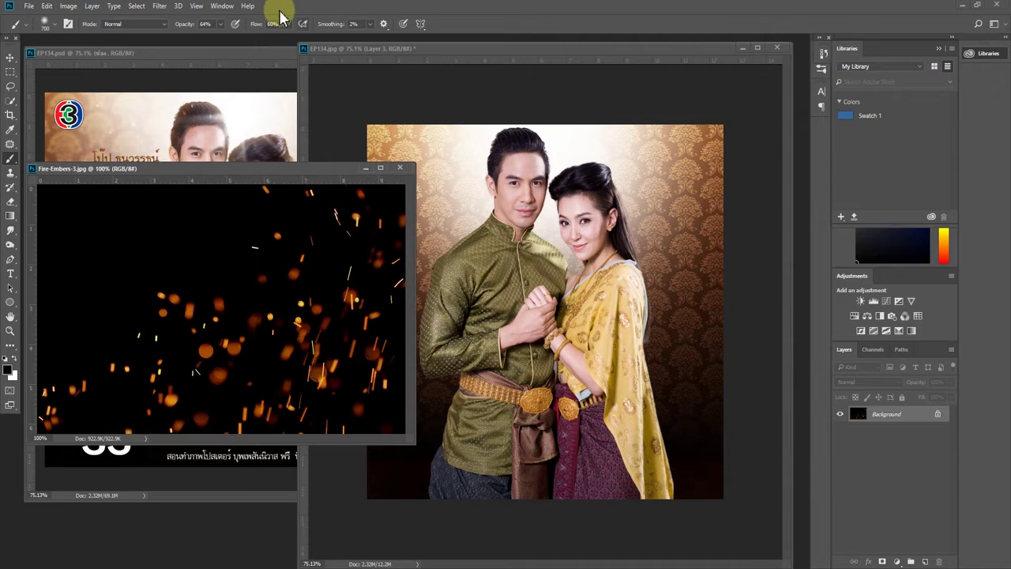
Move the embers image into EP134 as Layer 4, above the couple layer.
{"action": "left_click", "coordinate": [9, 56]}
{"action": "mouse_move", "coordinate": [348, 320]}
{"action": "left_mouse_down"}
{"action": "mouse_move", "coordinate": [205, 305]}
{"action": "mouse_move", "coordinate": [433, 297]}
{"action": "left_mouse_up"}
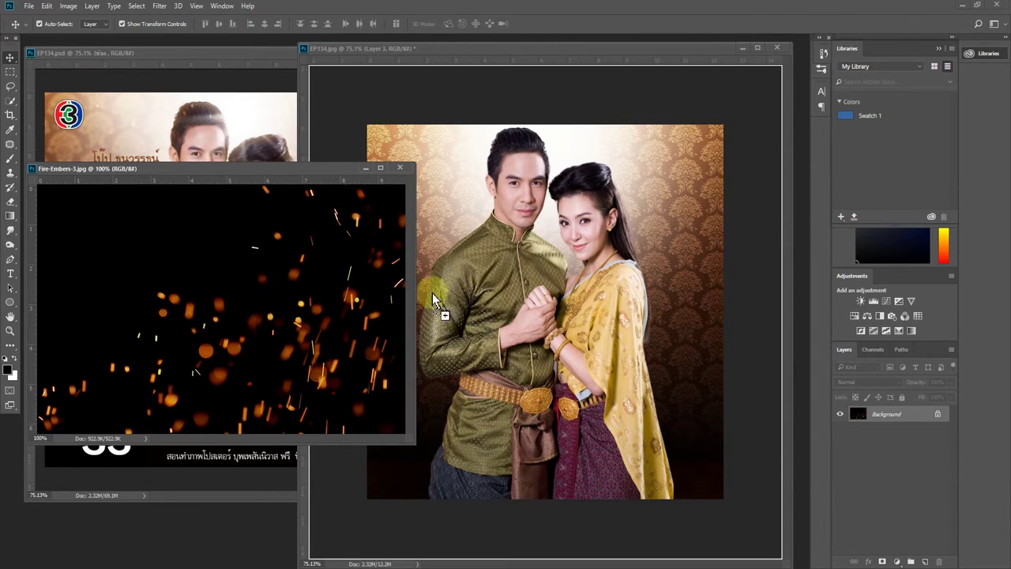
{"action": "left_click_drag", "start_coordinate": [601, 290], "coordinate": [598, 286]}
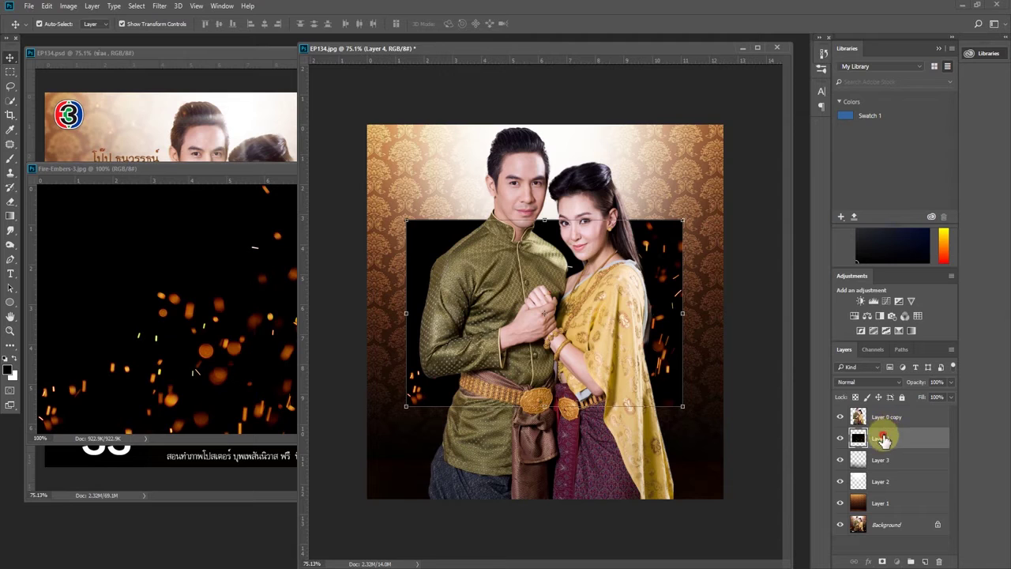
{"action": "left_click_drag", "start_coordinate": [884, 437], "coordinate": [885, 414]}
Enlarge the embers, shift them lower, tilt about 16 degrees, and set Screen blending.
{"action": "key", "text": "ctrl+t"}
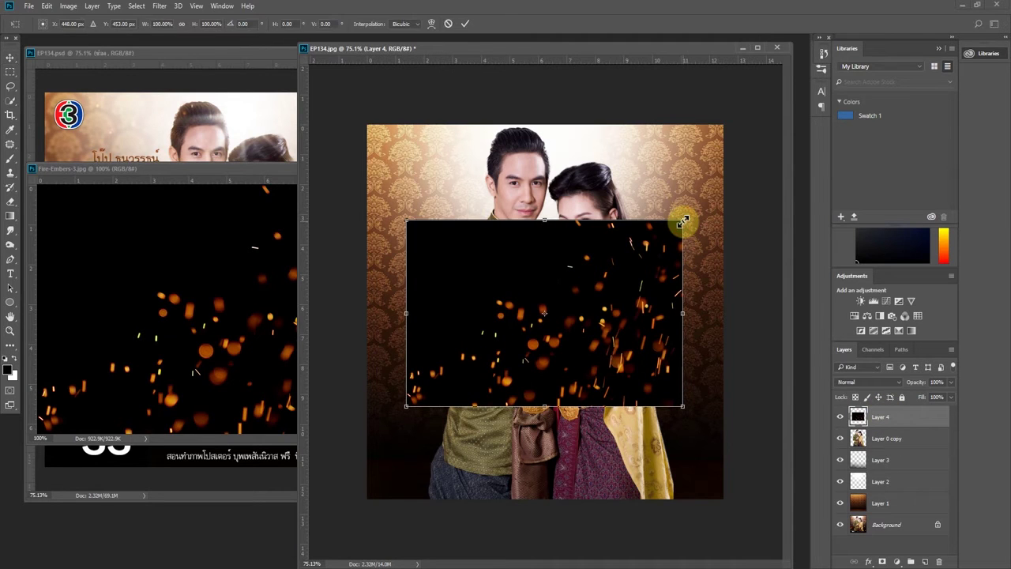
{"action": "left_click_drag", "start_coordinate": [682, 219], "coordinate": [824, 144]}
{"action": "left_click_drag", "start_coordinate": [524, 316], "coordinate": [524, 377]}
{"action": "left_click_drag", "start_coordinate": [580, 168], "coordinate": [572, 178]}
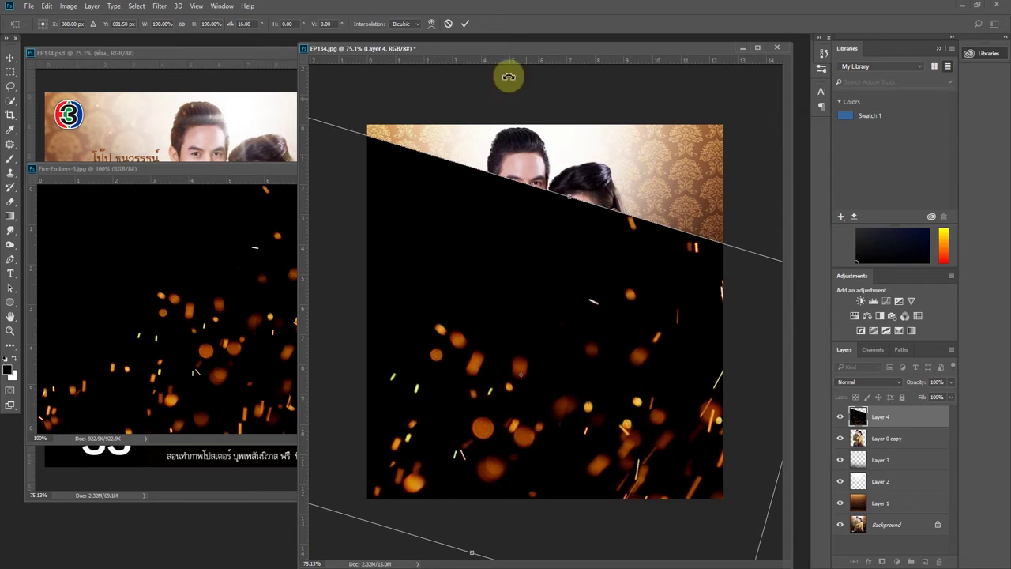
{"action": "left_click", "coordinate": [466, 23]}
{"action": "left_click", "coordinate": [865, 381]}
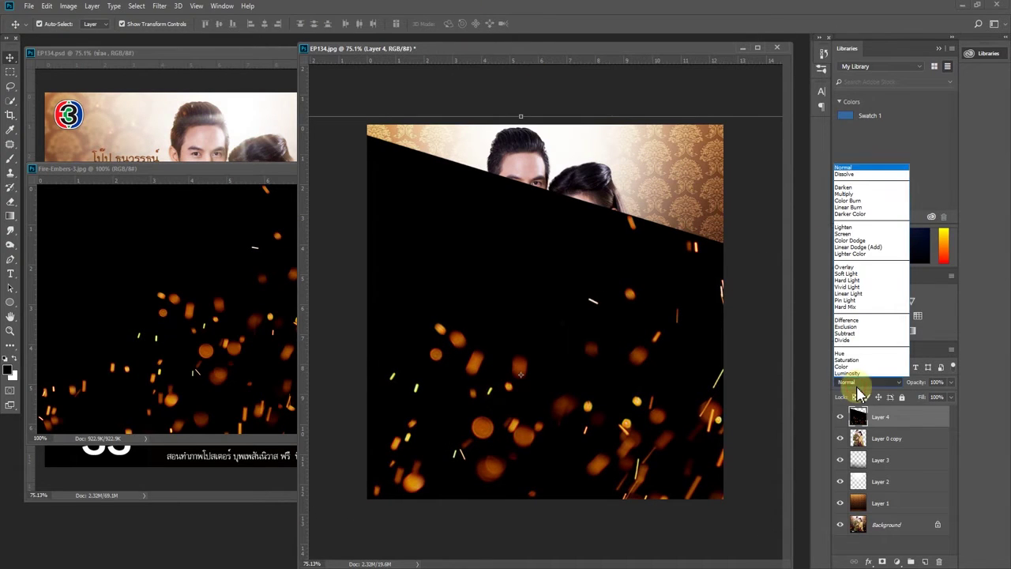
{"action": "left_click", "coordinate": [853, 234]}
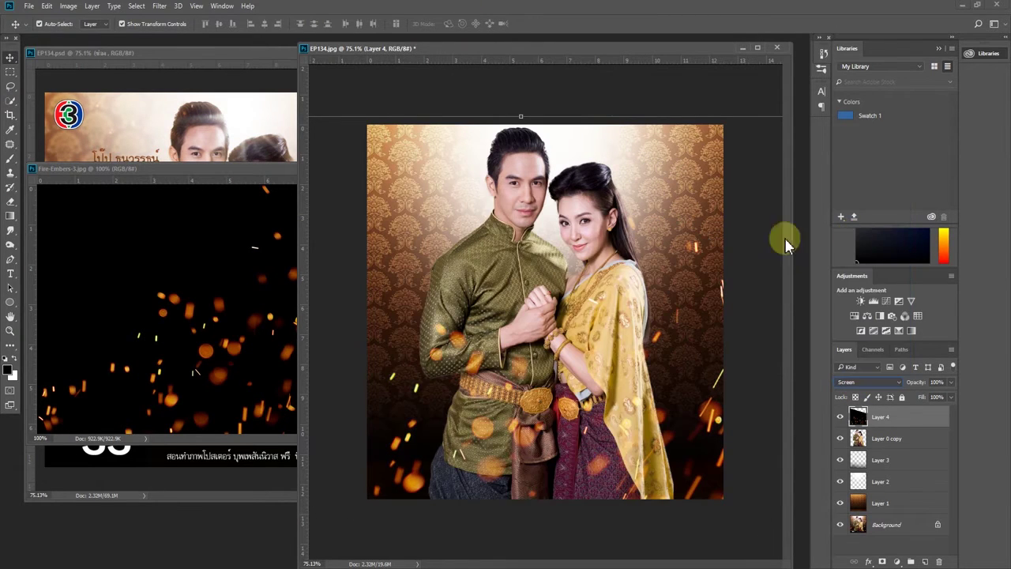
Apply a Gaussian Blur of about 4.7 px to the embers and close Fire-Embers-3.
{"action": "left_click", "coordinate": [159, 8]}
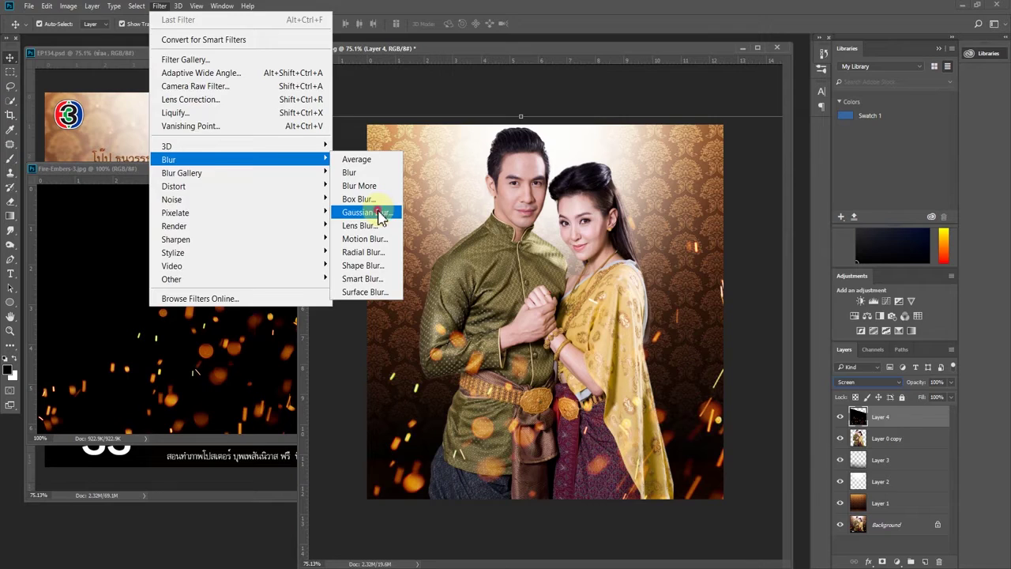
{"action": "left_click", "coordinate": [383, 212]}
{"action": "left_click_drag", "start_coordinate": [805, 481], "coordinate": [793, 479]}
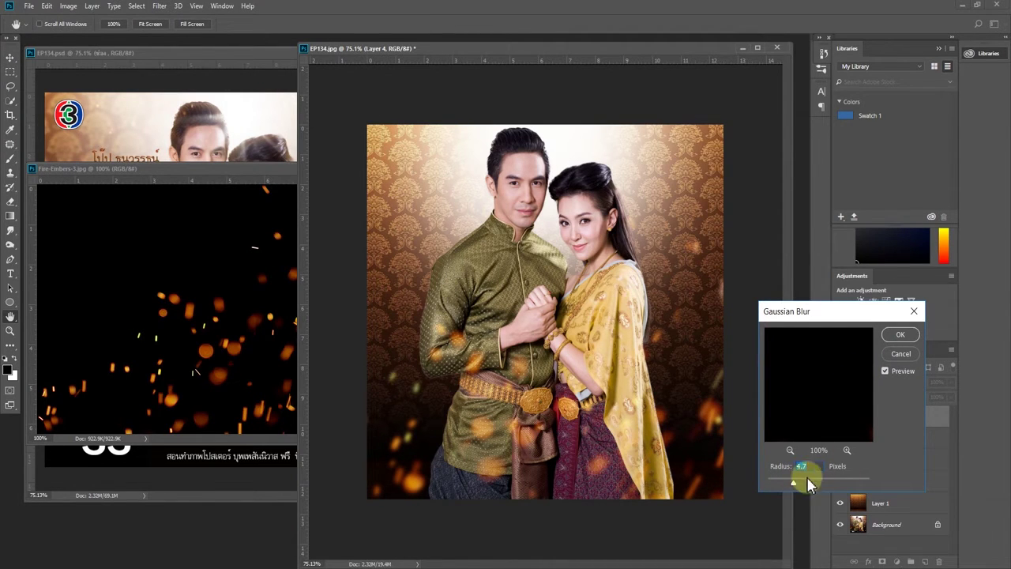
{"action": "left_click", "coordinate": [901, 336]}
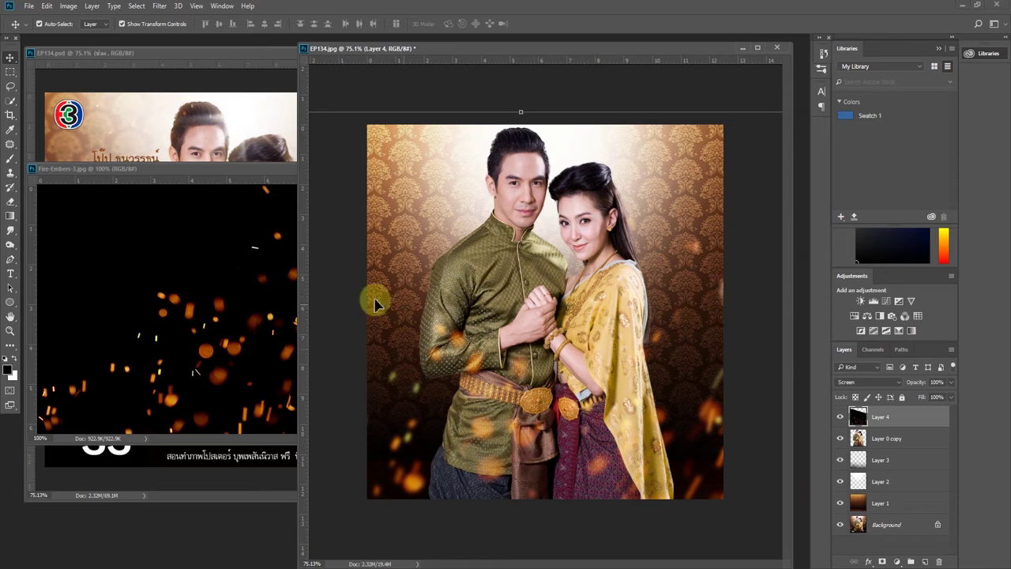
{"action": "left_click", "coordinate": [249, 257]}
{"action": "left_click", "coordinate": [370, 169]}
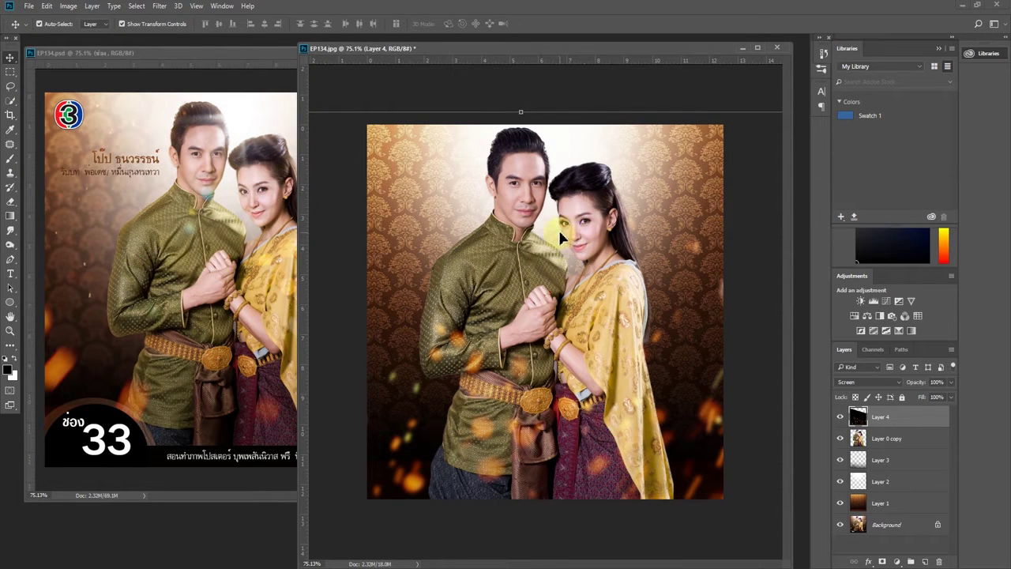
Mask Layer 4 and paint black over the couple to fade the embers, then add Layer 5.
{"action": "left_click", "coordinate": [883, 560]}
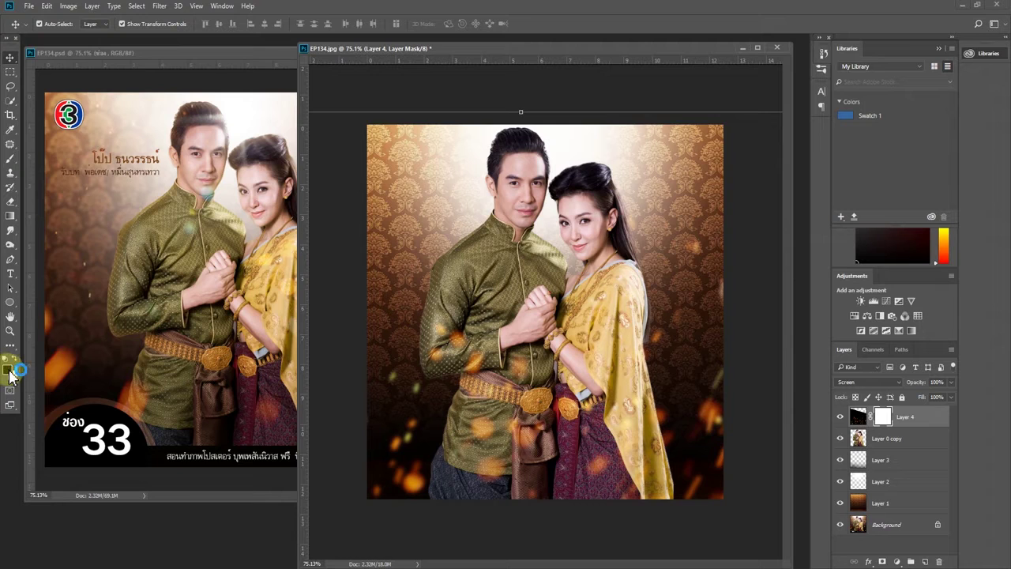
{"action": "left_click", "coordinate": [10, 162]}
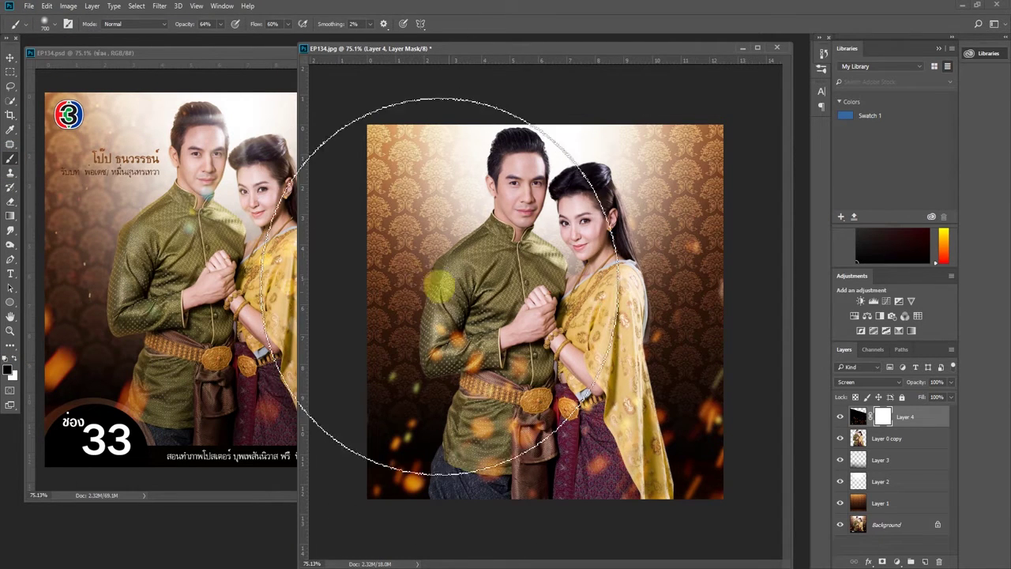
{"action": "left_click", "coordinate": [344, 495]}
{"action": "left_click_drag", "start_coordinate": [344, 494], "coordinate": [603, 442]}
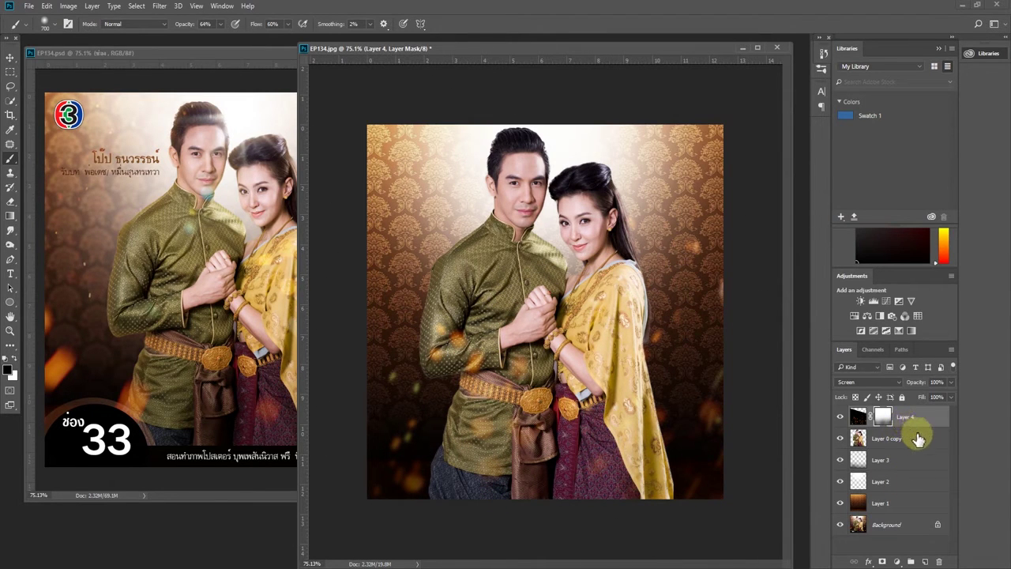
{"action": "left_click", "coordinate": [925, 561]}
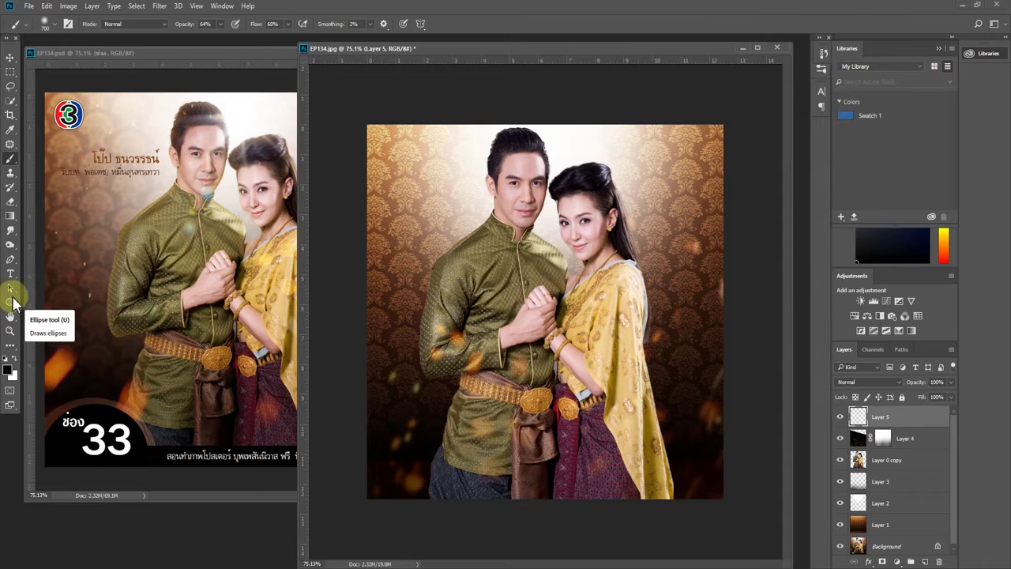
Fill Layer 5 with black using the Paint Bucket.
{"action": "left_click", "coordinate": [11, 215]}
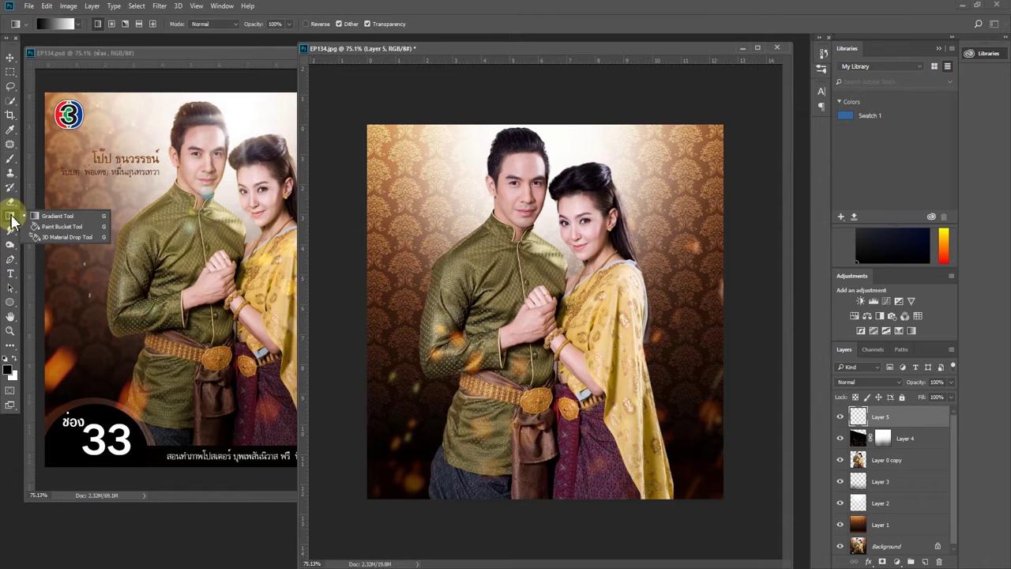
{"action": "left_click", "coordinate": [60, 228]}
{"action": "left_click", "coordinate": [707, 308]}
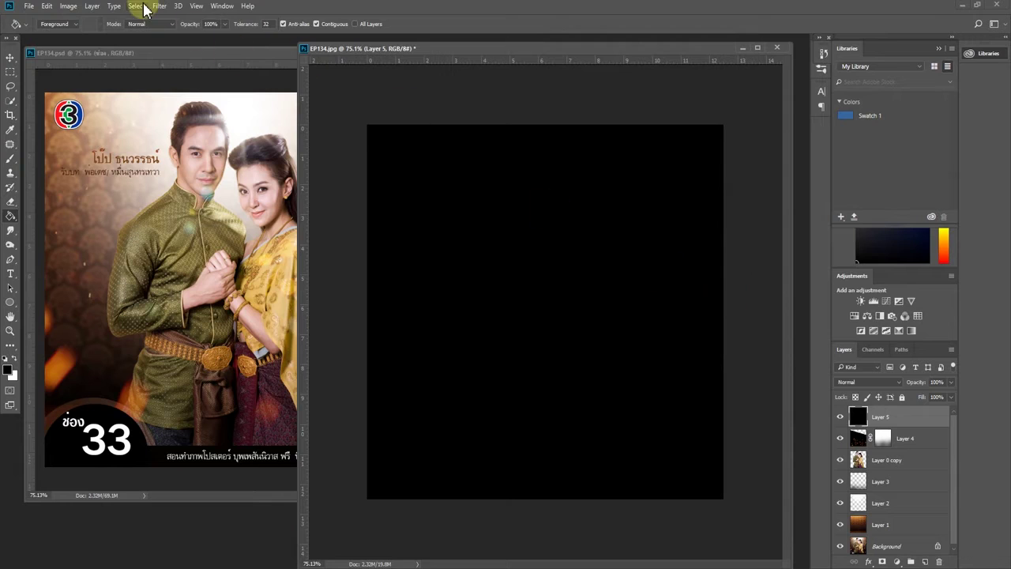
Render a 127% brightness Lens Flare near the woman's face and blend it in Screen.
{"action": "left_click", "coordinate": [161, 6]}
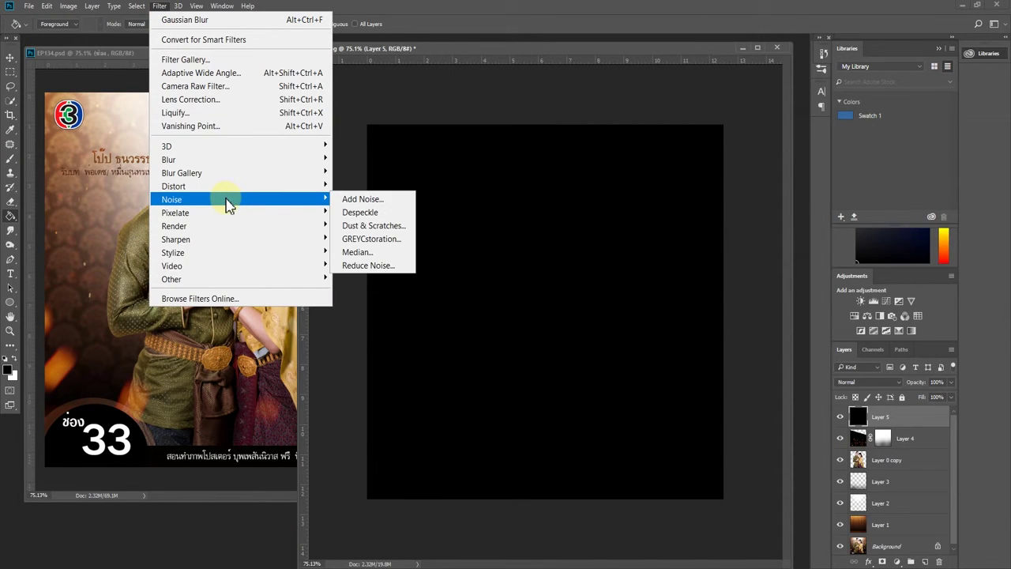
{"action": "mouse_move", "coordinate": [205, 226]}
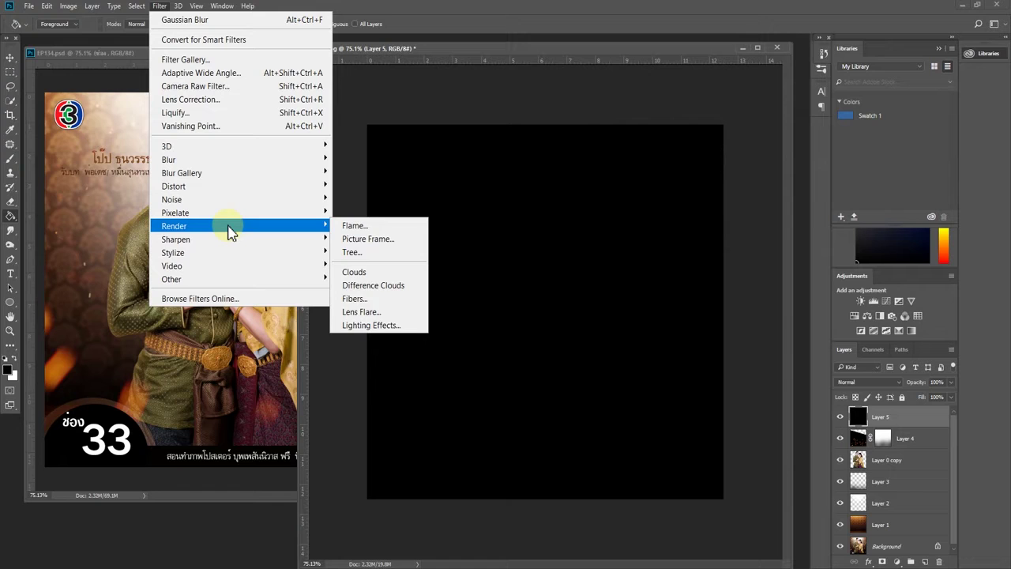
{"action": "left_click", "coordinate": [375, 312]}
{"action": "left_click", "coordinate": [453, 181]}
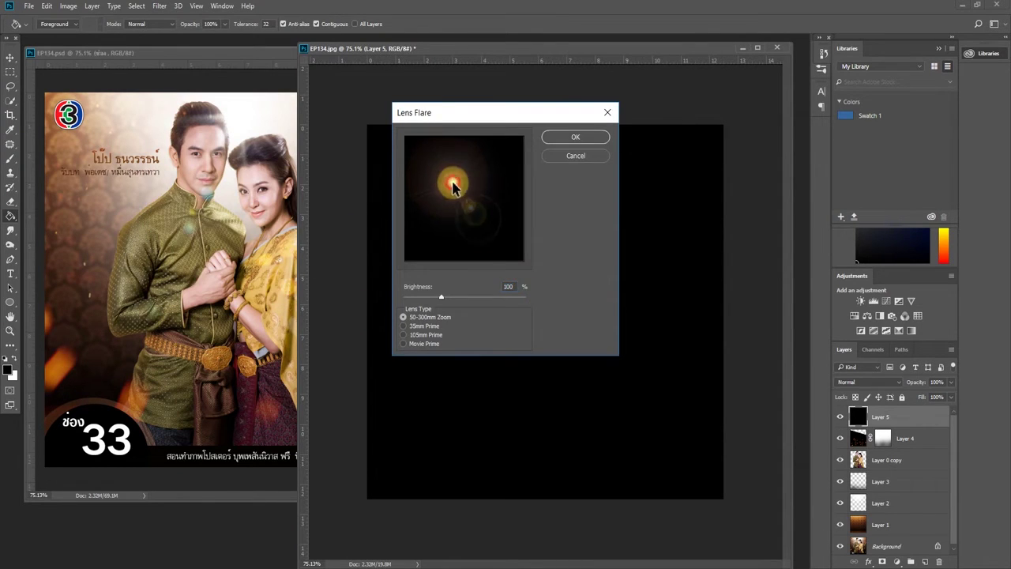
{"action": "left_click", "coordinate": [468, 223]}
{"action": "left_click_drag", "start_coordinate": [466, 223], "coordinate": [470, 178]}
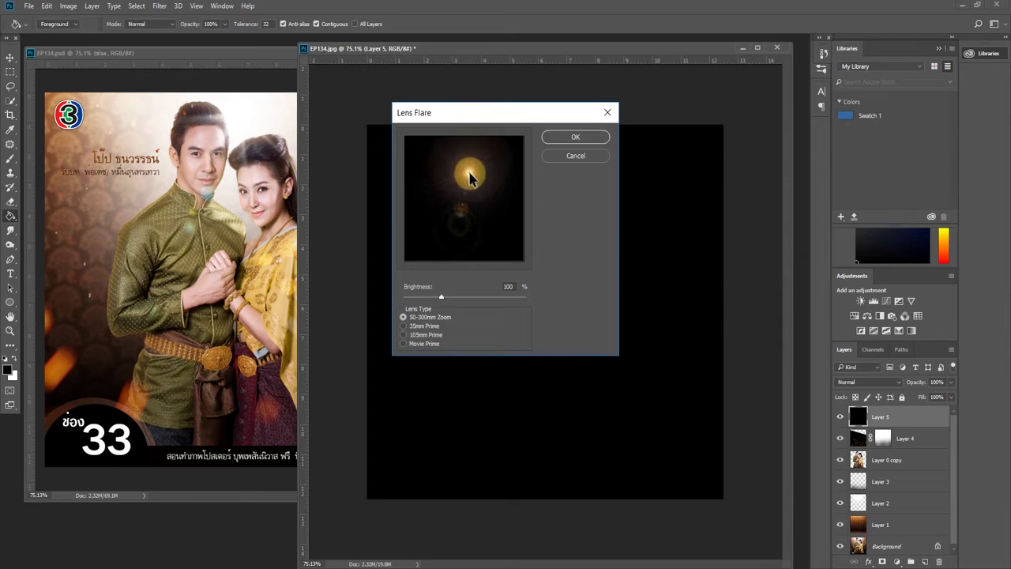
{"action": "left_click", "coordinate": [451, 299]}
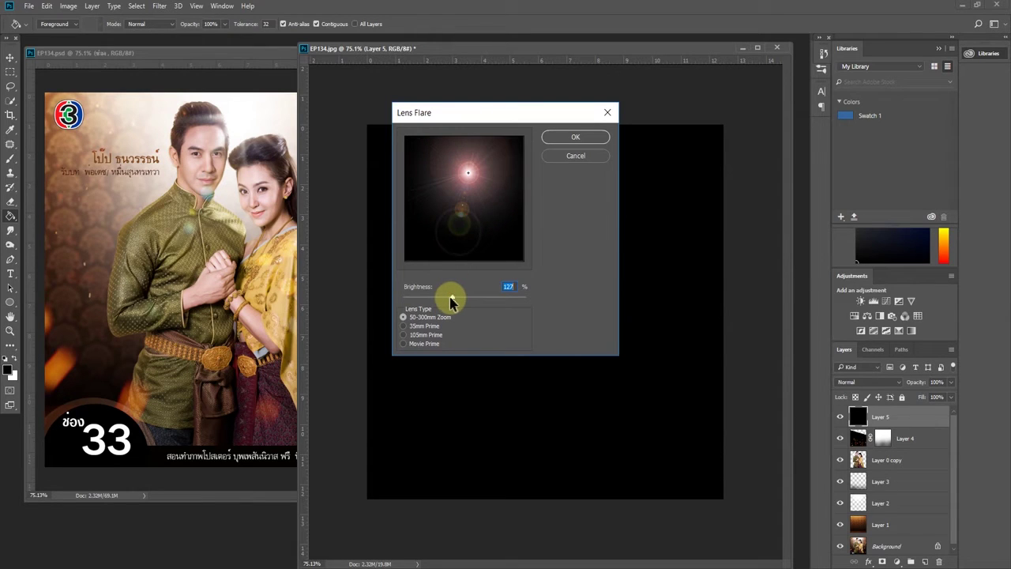
{"action": "mouse_move", "coordinate": [504, 178]}
{"action": "left_mouse_down"}
{"action": "mouse_move", "coordinate": [460, 188]}
{"action": "mouse_move", "coordinate": [472, 166]}
{"action": "left_mouse_up"}
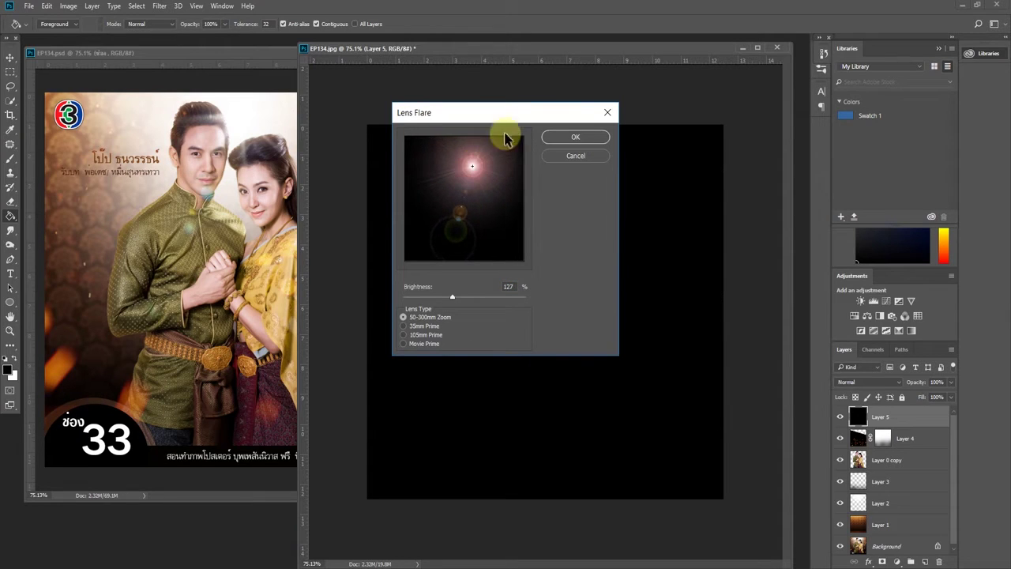
{"action": "left_click", "coordinate": [577, 136]}
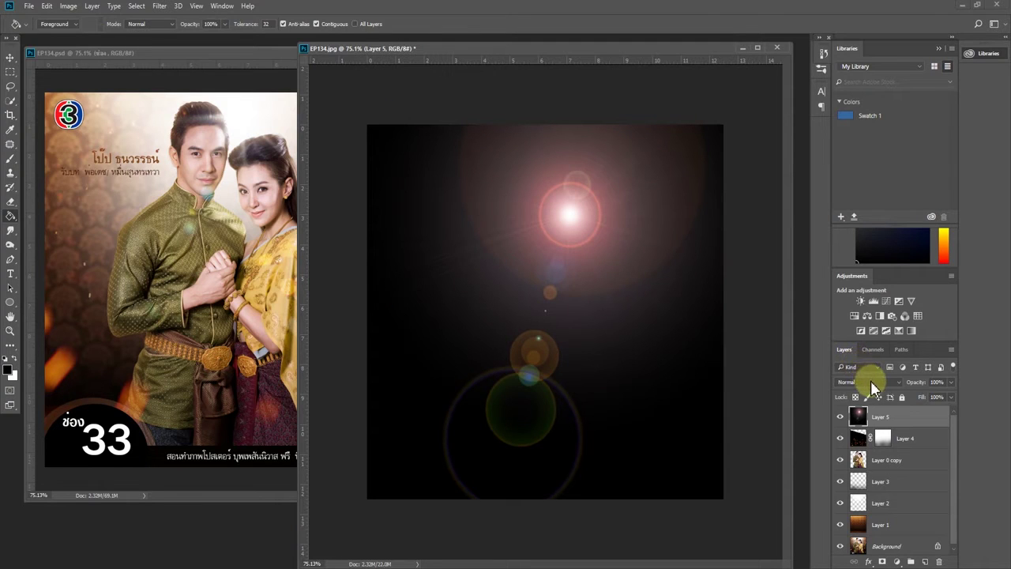
{"action": "left_click", "coordinate": [868, 382]}
{"action": "left_click", "coordinate": [845, 234]}
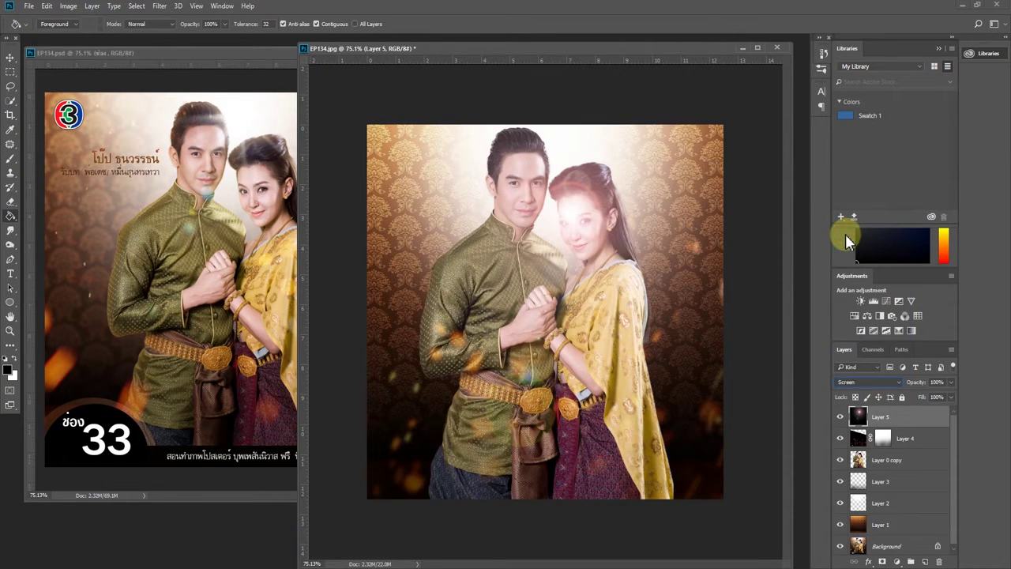
Move the glow layer up to the top edge and shrink it to about 77%.
{"action": "left_click", "coordinate": [11, 57]}
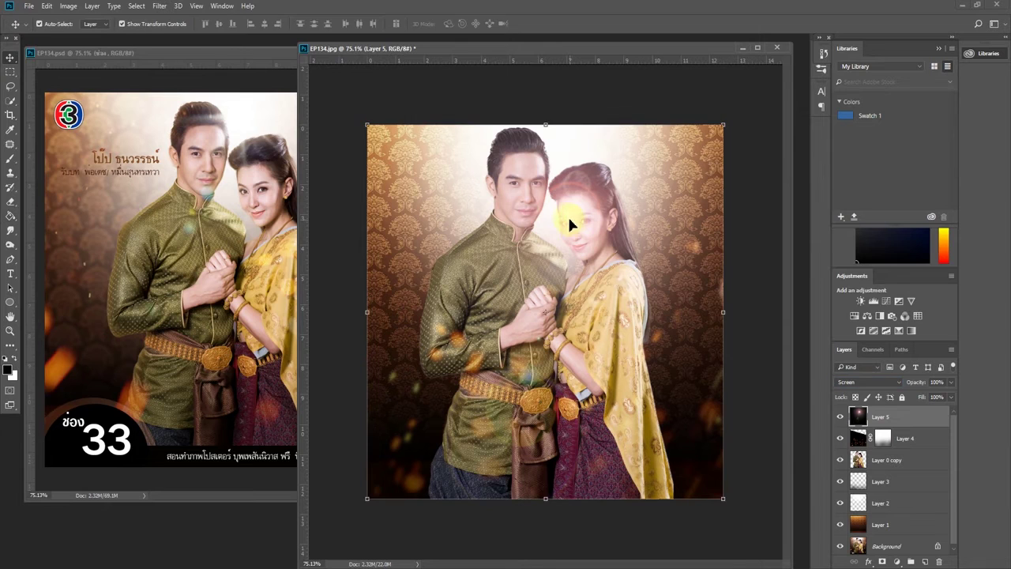
{"action": "left_click_drag", "start_coordinate": [568, 219], "coordinate": [564, 139]}
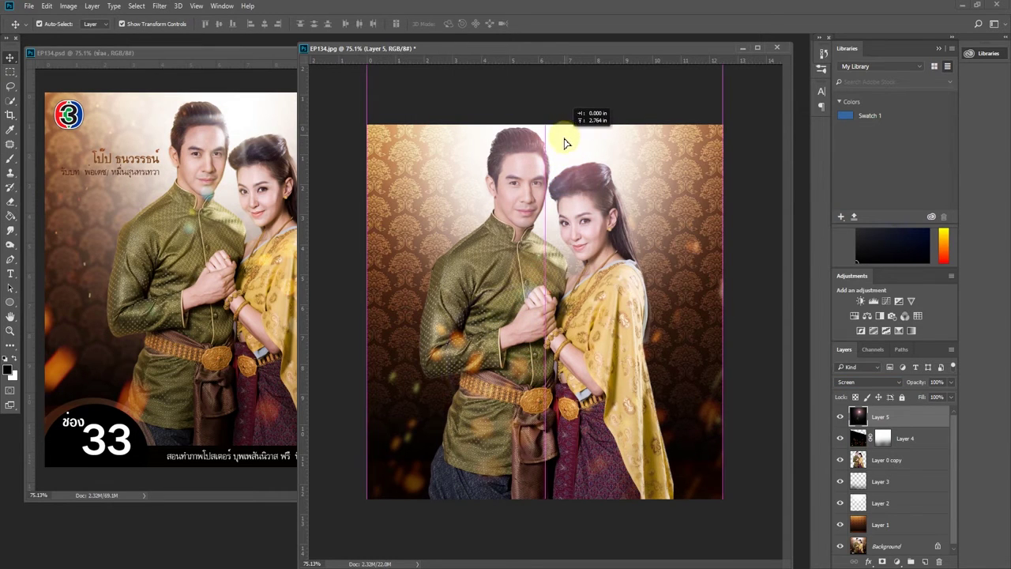
{"action": "key", "text": "ctrl+t"}
{"action": "scroll", "coordinate": [669, 211], "scroll_direction": "down", "scroll_amount": 2}
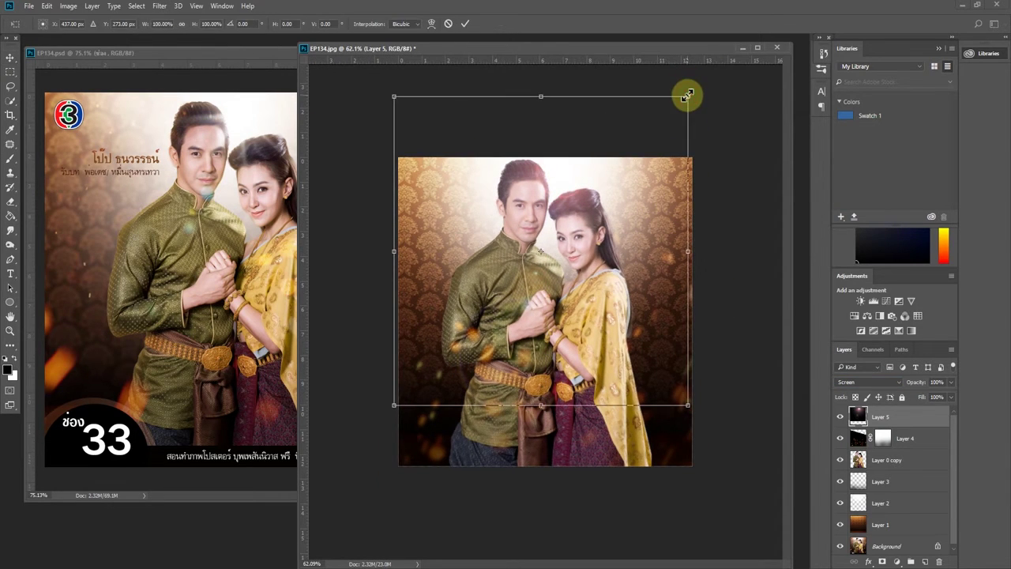
{"action": "mouse_move", "coordinate": [687, 95]}
{"action": "left_mouse_down"}
{"action": "mouse_move", "coordinate": [658, 129]}
{"action": "mouse_move", "coordinate": [616, 150]}
{"action": "left_mouse_up"}
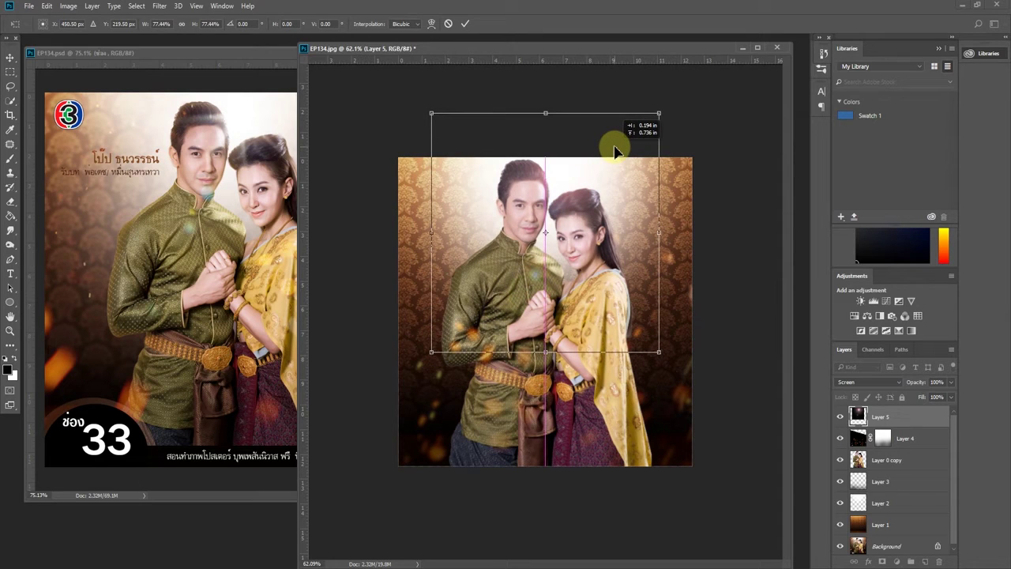
{"action": "left_click", "coordinate": [466, 23]}
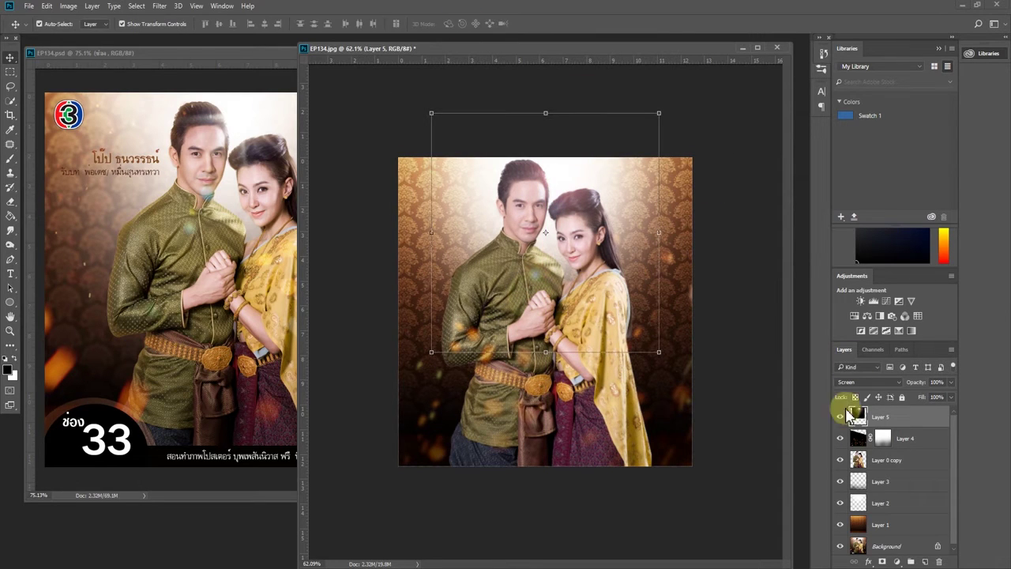
Mask the glow layer and paint out the glow over the lower couple, comparing with it hidden.
{"action": "left_click", "coordinate": [882, 562]}
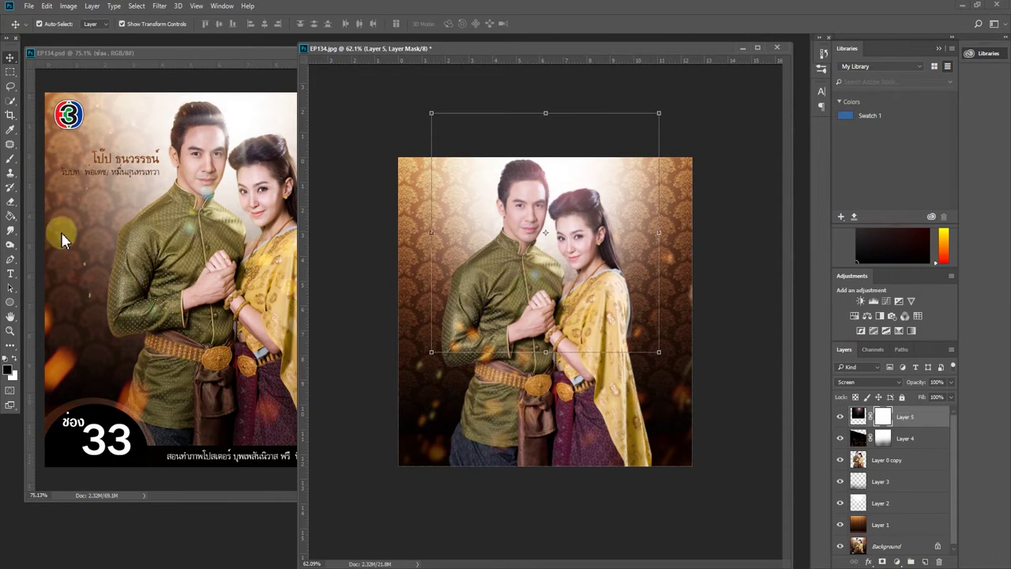
{"action": "left_click", "coordinate": [10, 158]}
{"action": "key", "text": "bracketleft"}
{"action": "key", "text": "bracketleft"}
{"action": "key", "text": "bracketleft"}
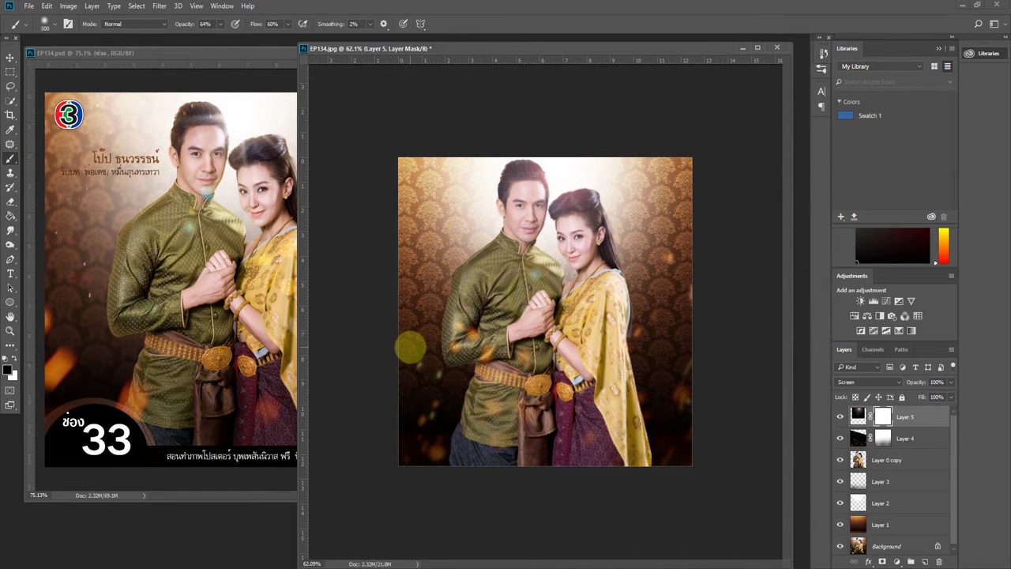
{"action": "mouse_move", "coordinate": [514, 384]}
{"action": "left_mouse_down"}
{"action": "mouse_move", "coordinate": [420, 346]}
{"action": "mouse_move", "coordinate": [537, 456]}
{"action": "left_mouse_up"}
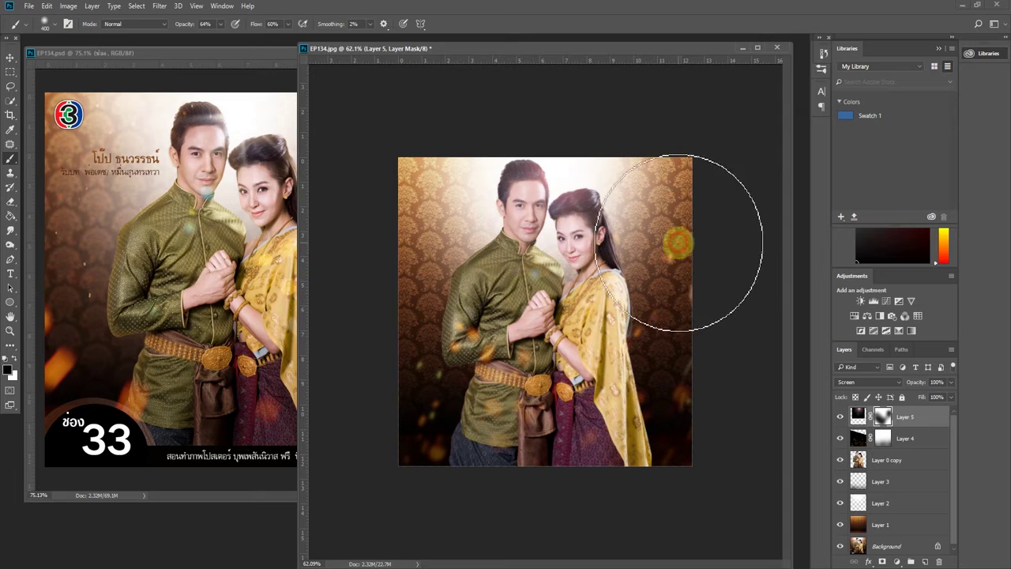
{"action": "left_click_drag", "start_coordinate": [537, 457], "coordinate": [521, 209]}
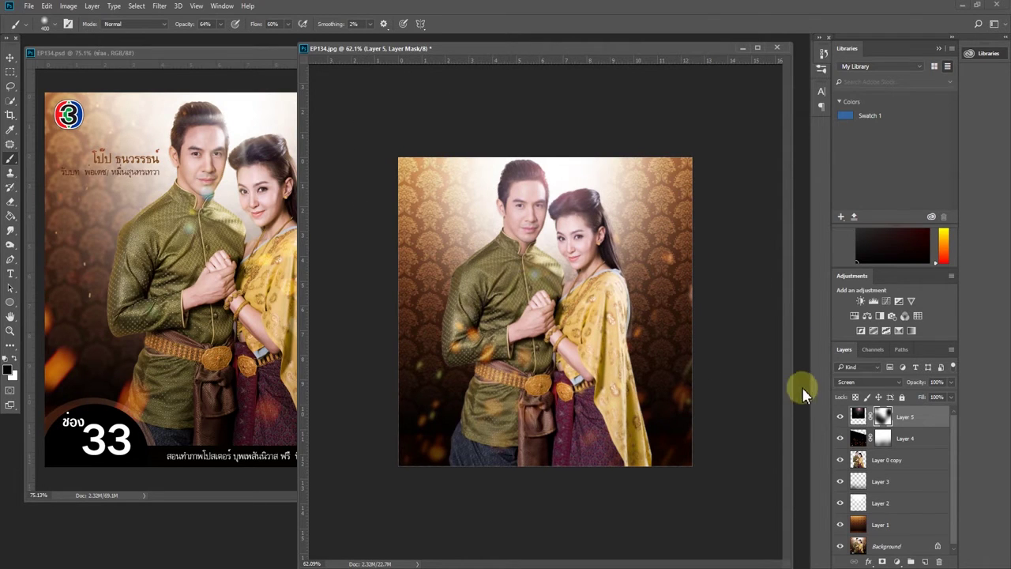
{"action": "left_click", "coordinate": [839, 417]}
{"action": "left_click", "coordinate": [839, 417]}
{"action": "left_click", "coordinate": [839, 417]}
{"action": "left_click", "coordinate": [838, 417]}
{"action": "left_click", "coordinate": [840, 418]}
{"action": "left_click", "coordinate": [839, 418]}
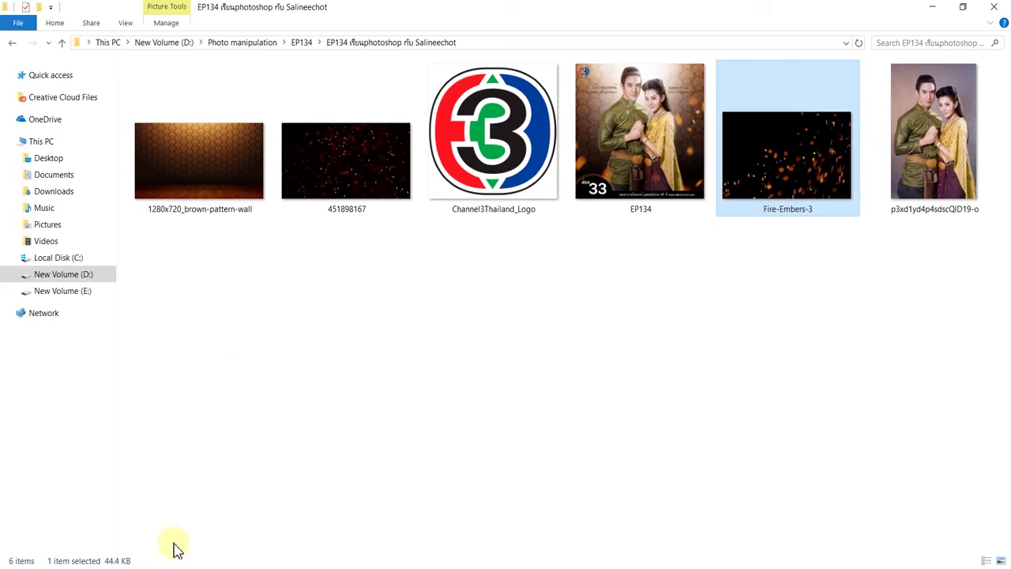
Drag the sparkle image 451898167 from Explorer into Photoshop to open it.
{"action": "left_click", "coordinate": [363, 182]}
{"action": "mouse_move", "coordinate": [364, 182]}
{"action": "left_mouse_down"}
{"action": "mouse_move", "coordinate": [183, 565]}
{"action": "mouse_move", "coordinate": [98, 517]}
{"action": "mouse_move", "coordinate": [36, 49]}
{"action": "mouse_move", "coordinate": [111, 147]}
{"action": "left_mouse_up"}
{"action": "left_click", "coordinate": [11, 57]}
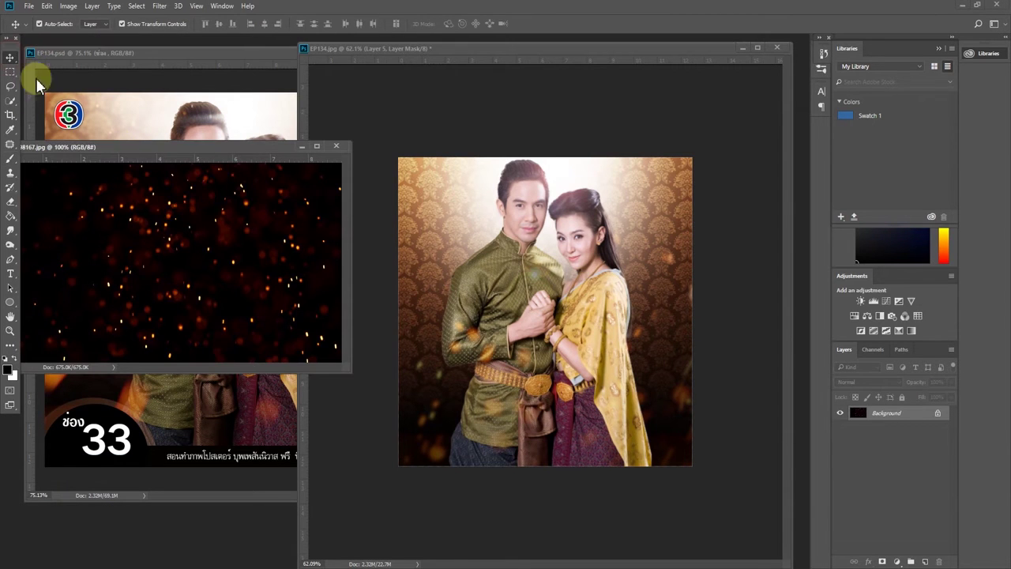
Place the sparkles into EP134 as Layer 6 in Screen mode, enlarged to cover the poster.
{"action": "left_click_drag", "start_coordinate": [189, 207], "coordinate": [527, 207]}
{"action": "left_click", "coordinate": [868, 381]}
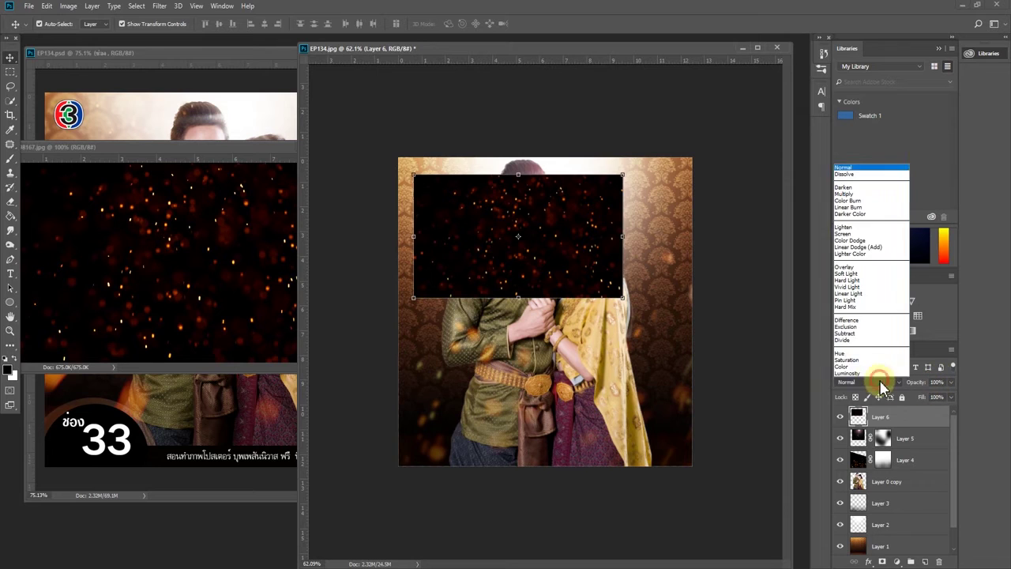
{"action": "left_click", "coordinate": [844, 234]}
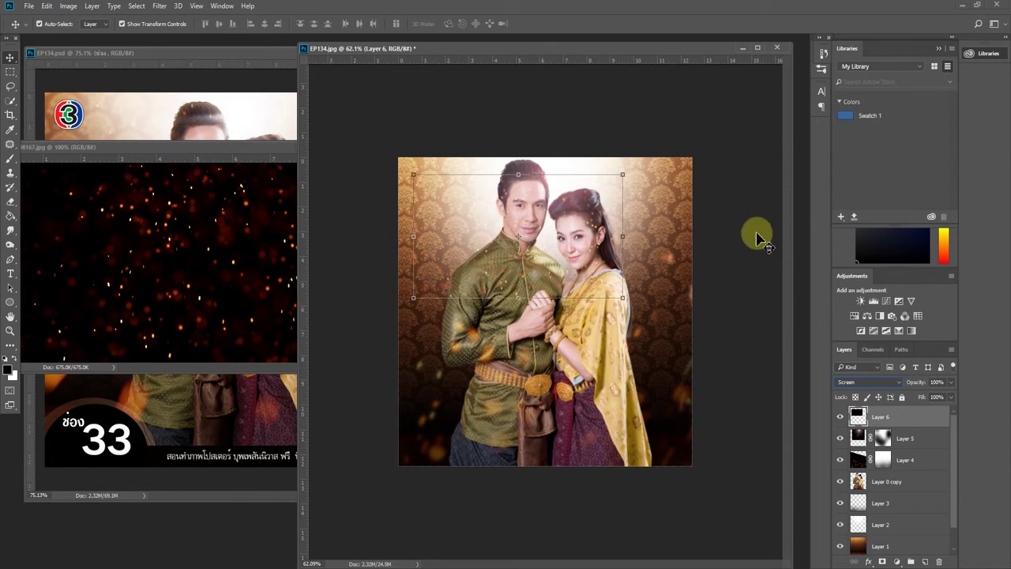
{"action": "left_click_drag", "start_coordinate": [625, 171], "coordinate": [722, 116]}
{"action": "left_click", "coordinate": [464, 24]}
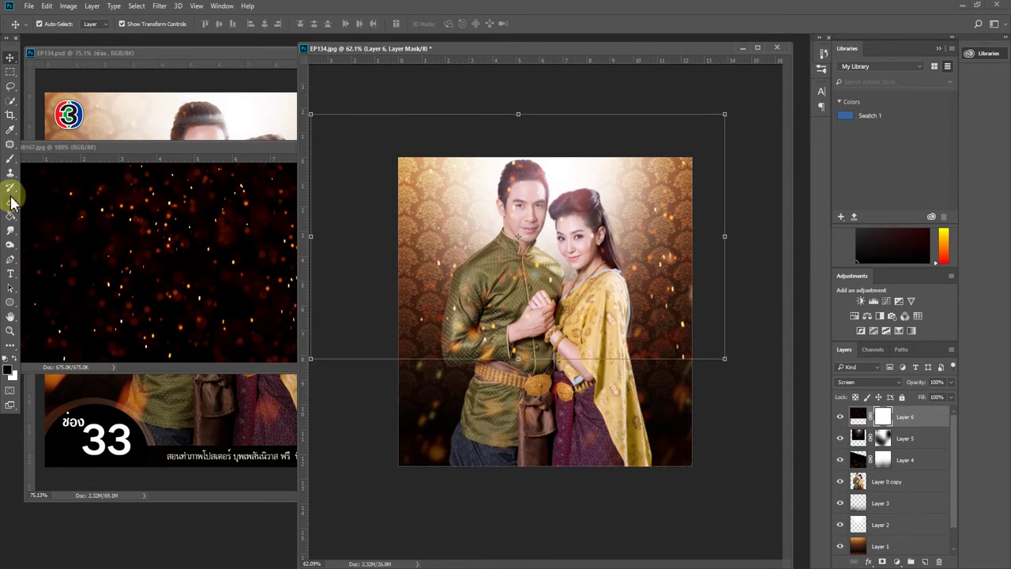
Brush the sparkles away from the faces on the mask and close 451898167.jpg.
{"action": "left_click", "coordinate": [10, 158]}
{"action": "left_click_drag", "start_coordinate": [550, 214], "coordinate": [675, 282]}
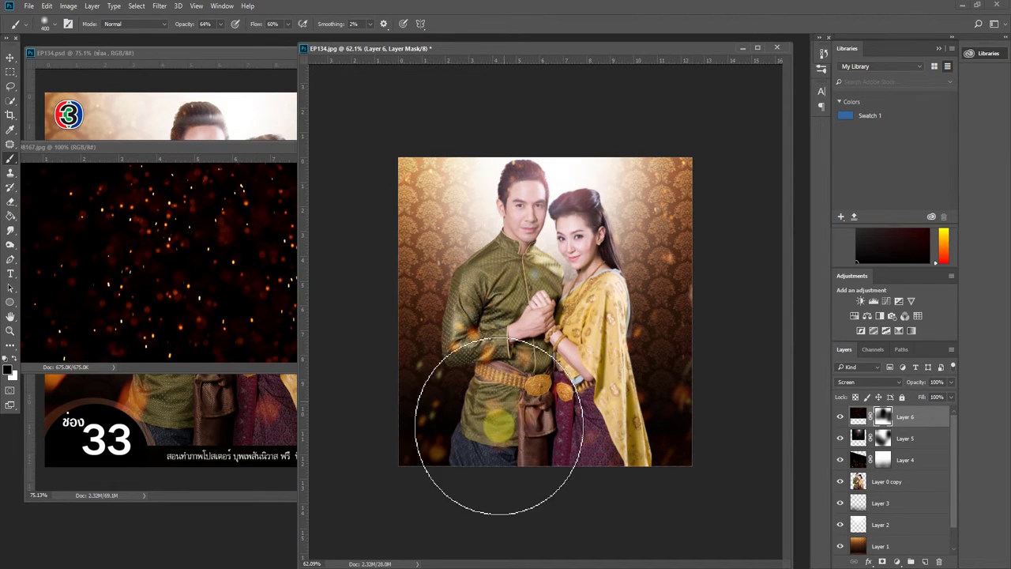
{"action": "left_click", "coordinate": [264, 269]}
{"action": "left_click", "coordinate": [340, 157]}
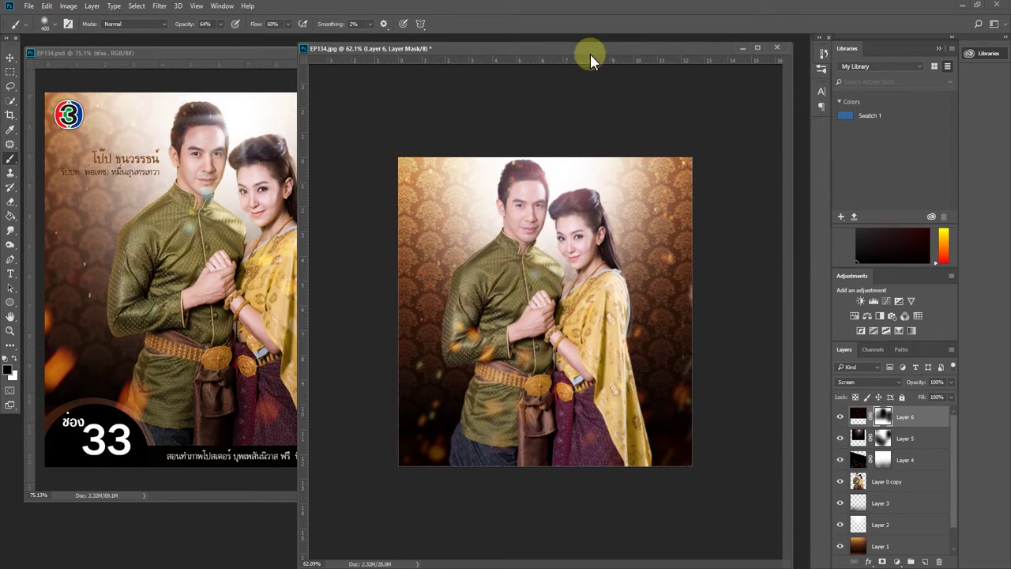
Compare with the reference poster, check the poster without the bokeh, and select Layer 4.
{"action": "left_click", "coordinate": [190, 366]}
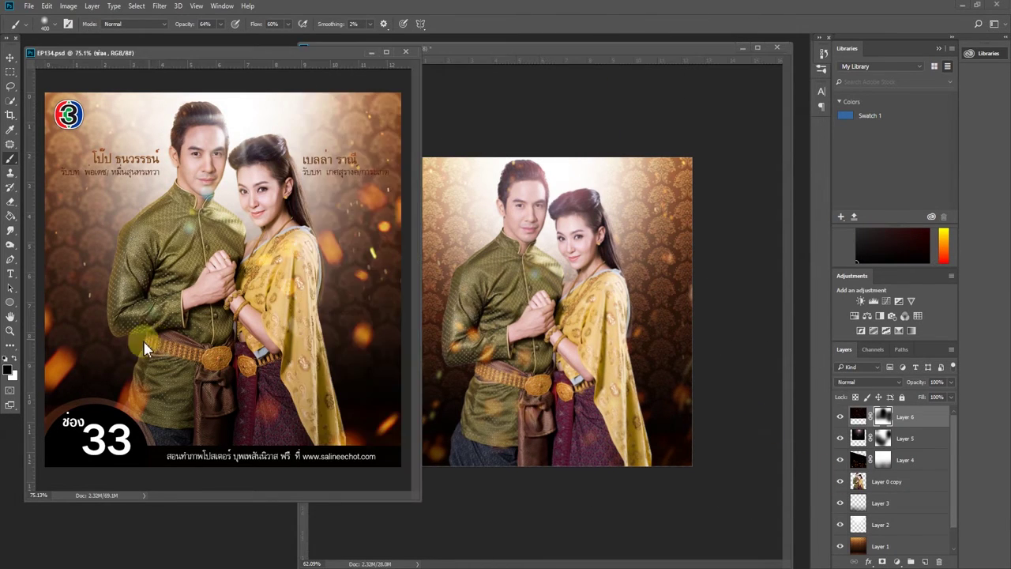
{"action": "left_click", "coordinate": [527, 119]}
{"action": "left_click", "coordinate": [904, 461]}
{"action": "left_click", "coordinate": [840, 459]}
{"action": "left_click", "coordinate": [840, 459]}
{"action": "scroll", "coordinate": [624, 332], "scroll_direction": "down", "scroll_amount": 2}
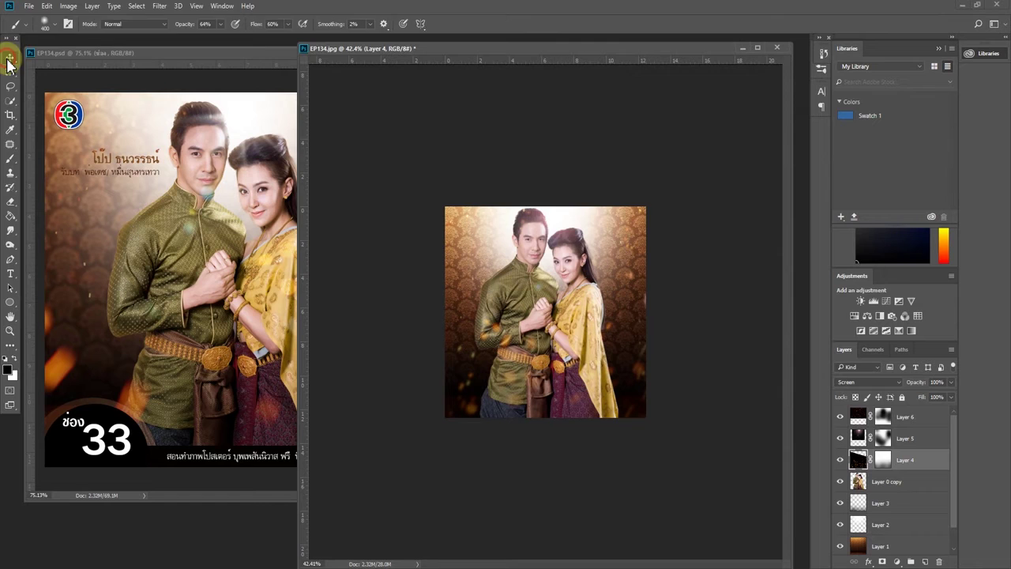
Scale the Layer 4 bokeh to about 170% and shift it down.
{"action": "key", "text": "ctrl+t"}
{"action": "mouse_move", "coordinate": [711, 197]}
{"action": "left_mouse_down"}
{"action": "mouse_move", "coordinate": [710, 180]}
{"action": "mouse_move", "coordinate": [774, 91]}
{"action": "left_mouse_up"}
{"action": "left_click_drag", "start_coordinate": [698, 252], "coordinate": [698, 308]}
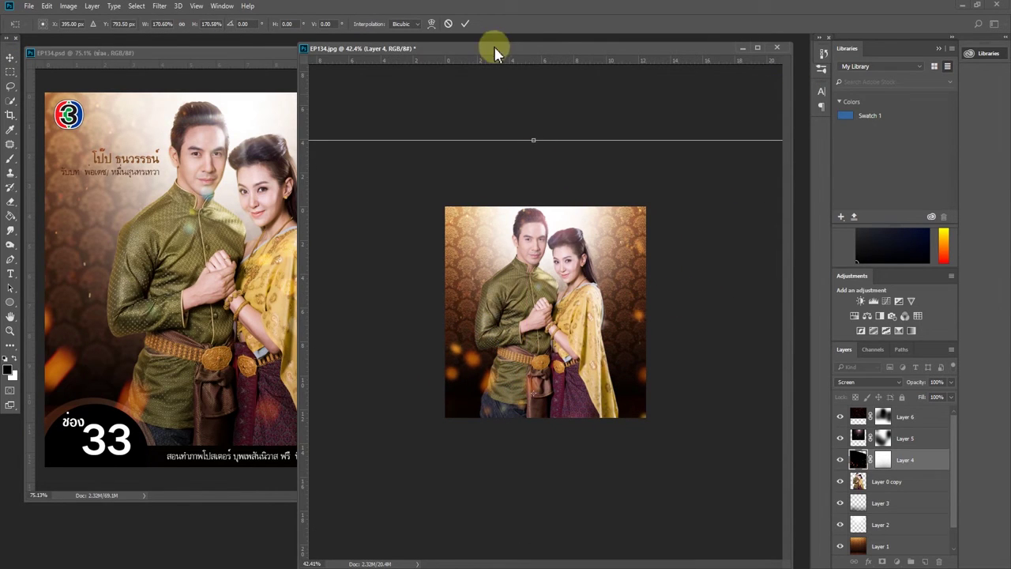
{"action": "left_click", "coordinate": [465, 24]}
{"action": "left_click", "coordinate": [676, 294]}
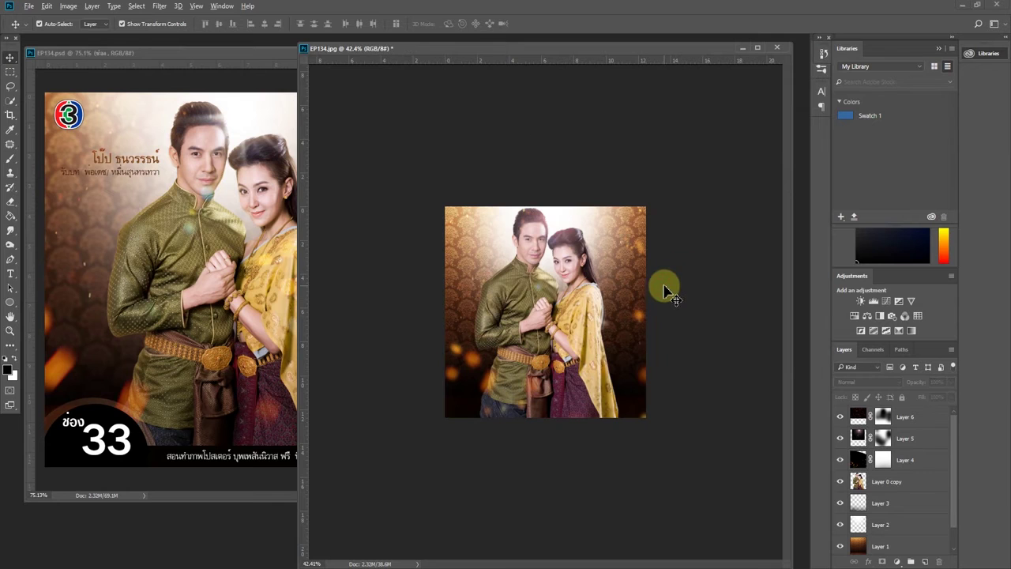
Select the couple cut-out layer, Layer 0 copy.
{"action": "scroll", "coordinate": [669, 300], "scroll_direction": "up", "scroll_amount": 2}
{"action": "scroll", "coordinate": [663, 288], "scroll_direction": "up", "scroll_amount": 3}
{"action": "left_click", "coordinate": [603, 282]}
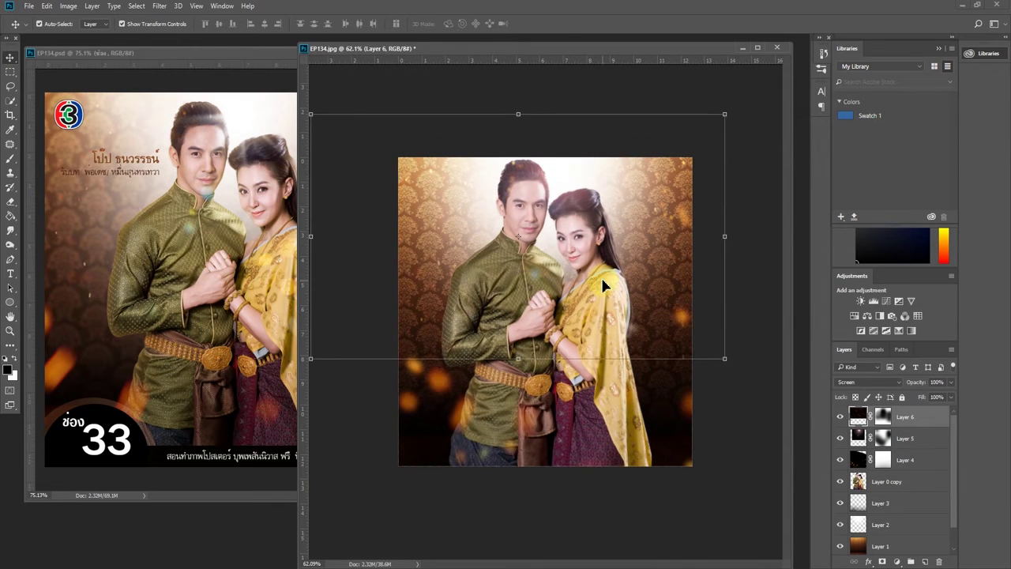
{"action": "left_click", "coordinate": [893, 484]}
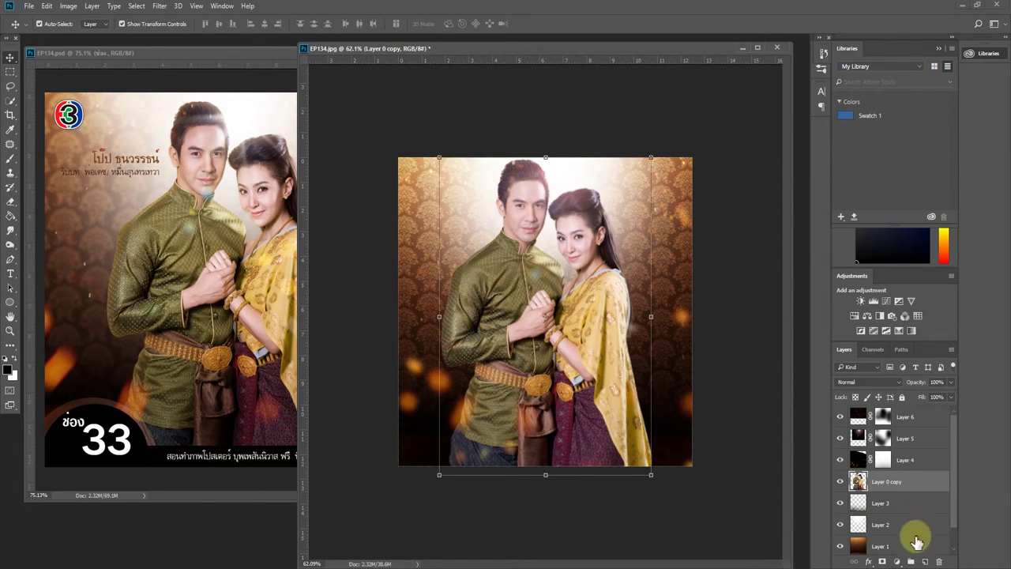
{"action": "left_click", "coordinate": [897, 561]}
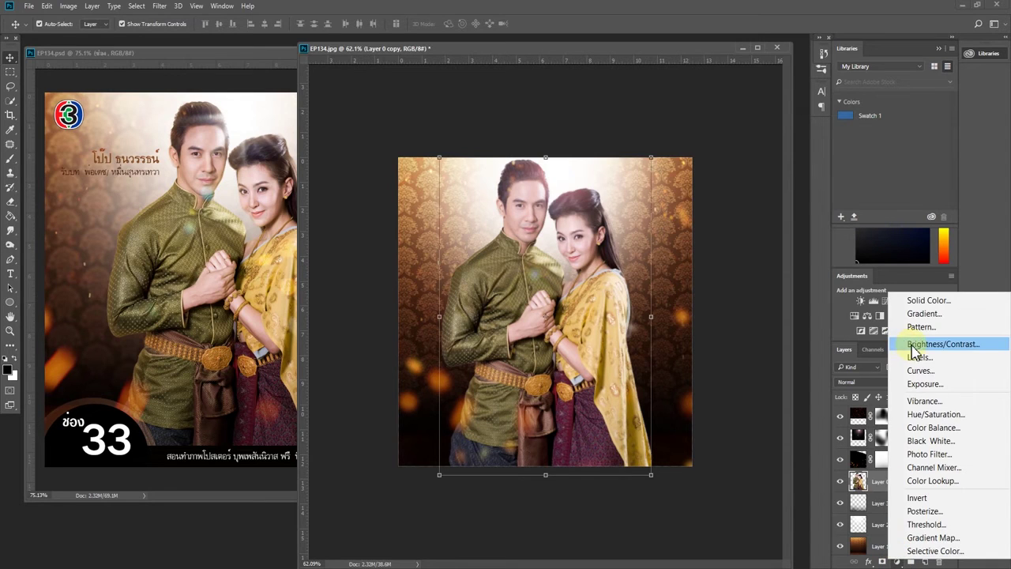
Add a Brightness/Contrast adjustment clipped to the couple layer and lower its brightness.
{"action": "left_click", "coordinate": [916, 343]}
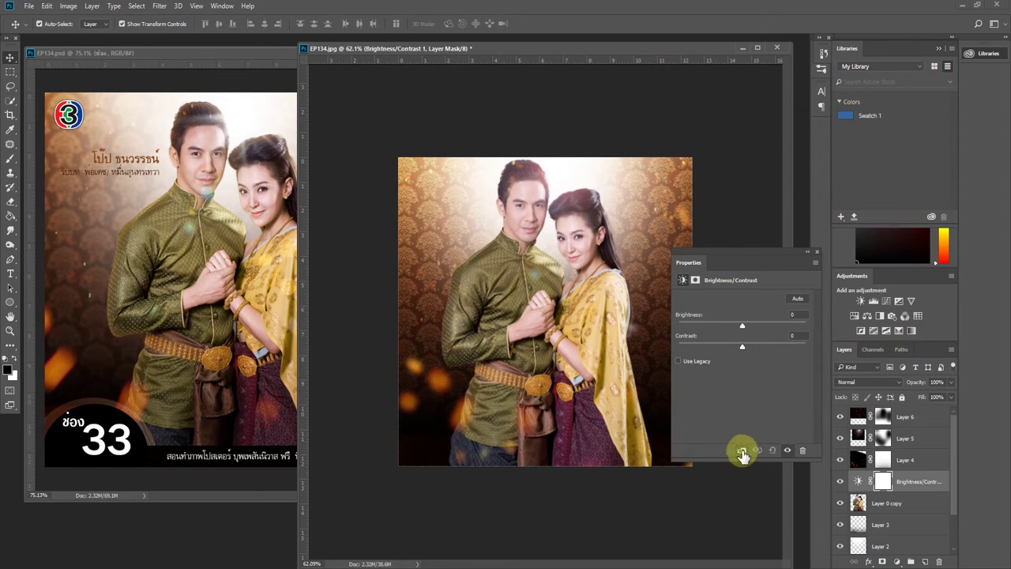
{"action": "left_click", "coordinate": [742, 451]}
{"action": "mouse_move", "coordinate": [740, 325]}
{"action": "left_mouse_down"}
{"action": "mouse_move", "coordinate": [722, 325]}
{"action": "mouse_move", "coordinate": [743, 351]}
{"action": "left_mouse_up"}
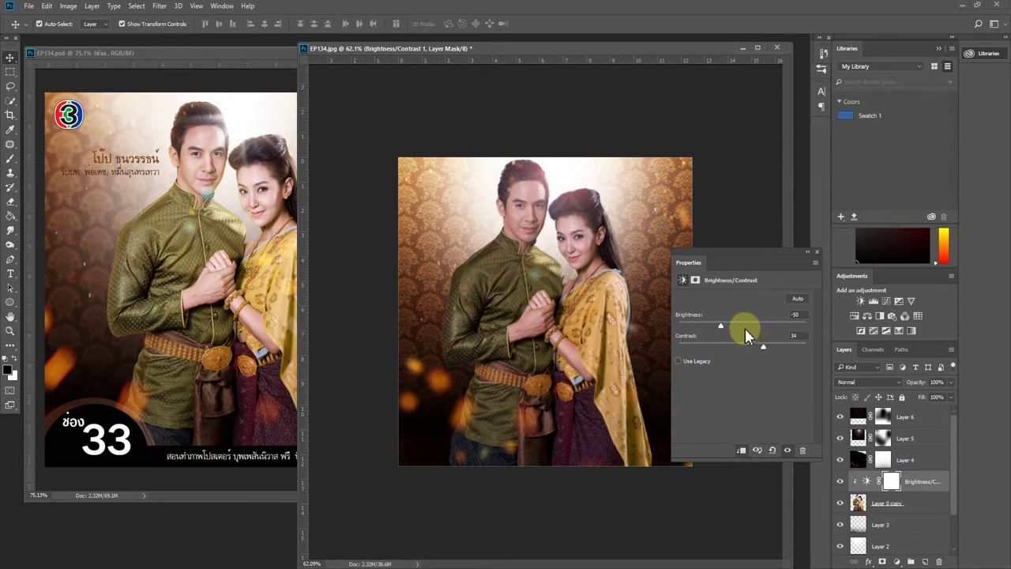
{"action": "left_click_drag", "start_coordinate": [724, 325], "coordinate": [709, 322]}
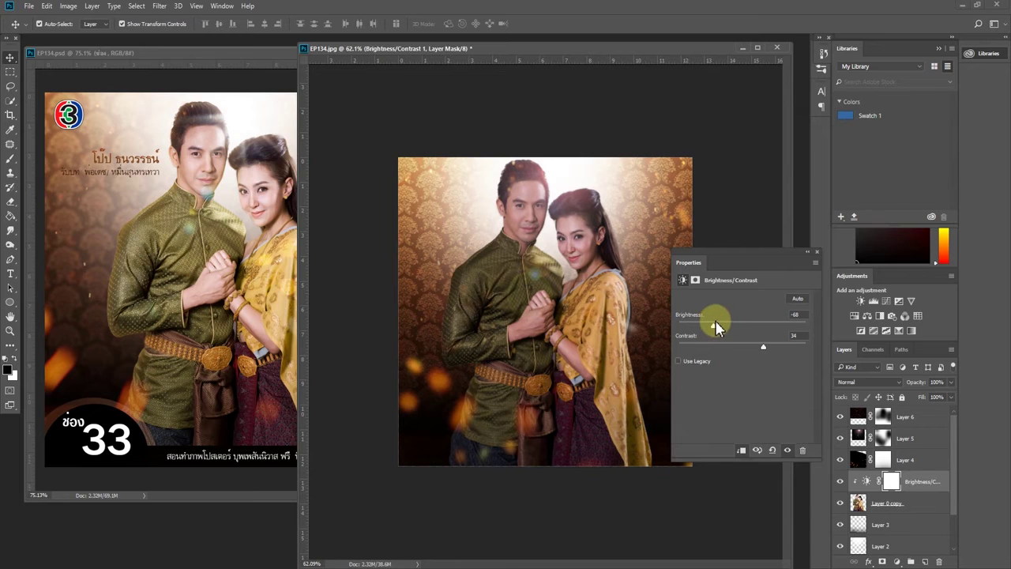
{"action": "left_click", "coordinate": [796, 316]}
{"action": "left_click", "coordinate": [818, 255]}
Brush black on the adjustment's mask over the couple's faces and toggle it to compare.
{"action": "left_click", "coordinate": [891, 481]}
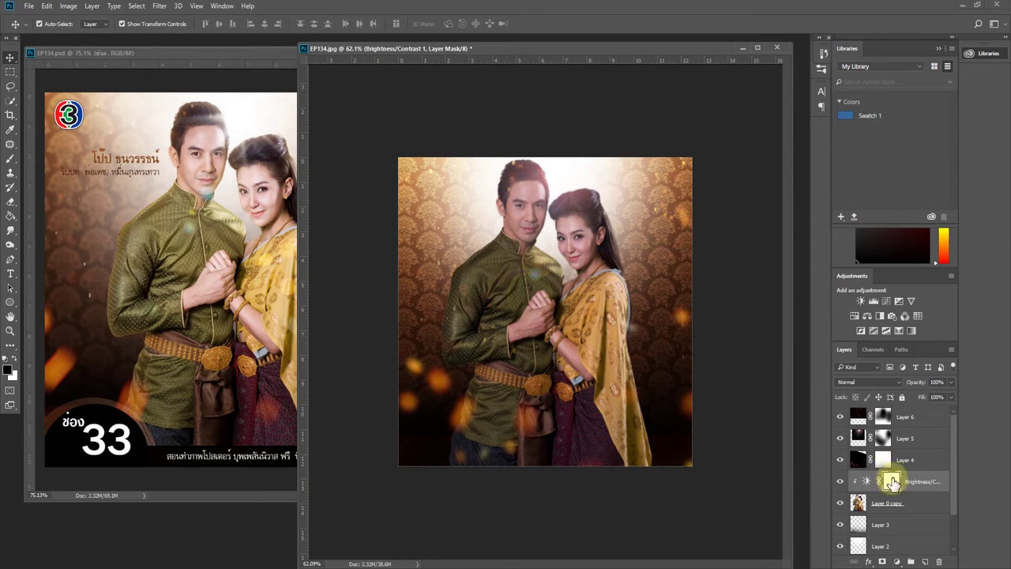
{"action": "left_click", "coordinate": [11, 162]}
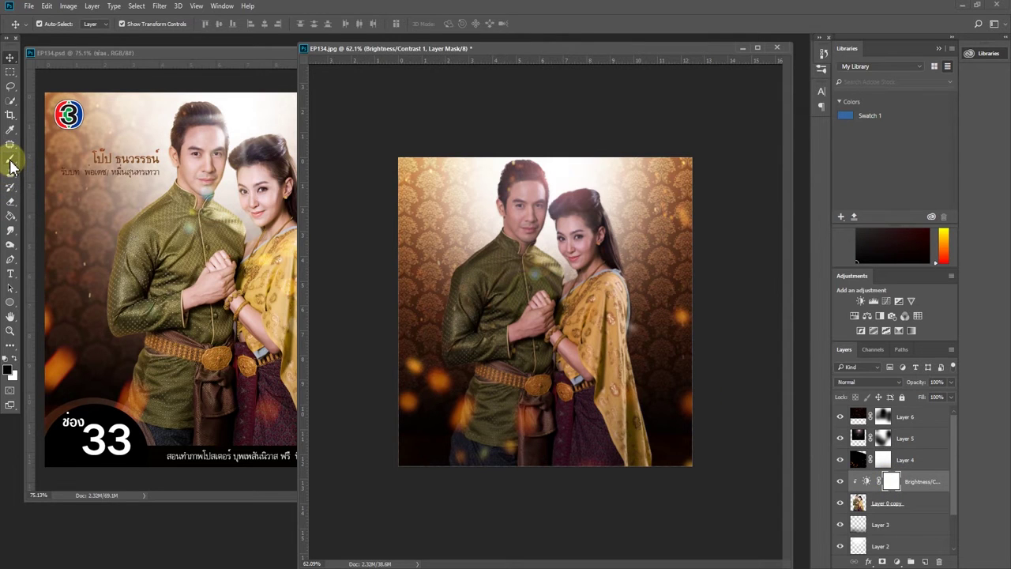
{"action": "mouse_move", "coordinate": [526, 253]}
{"action": "left_mouse_down"}
{"action": "mouse_move", "coordinate": [525, 227]}
{"action": "mouse_move", "coordinate": [540, 218]}
{"action": "mouse_move", "coordinate": [515, 262]}
{"action": "mouse_move", "coordinate": [805, 471]}
{"action": "left_mouse_up"}
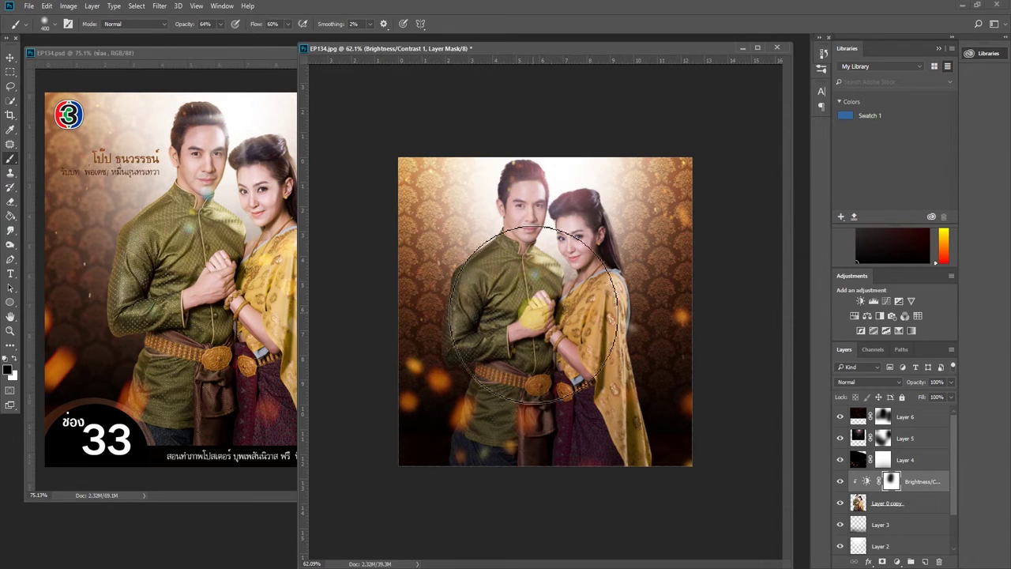
{"action": "left_click", "coordinate": [841, 482]}
{"action": "left_click", "coordinate": [840, 481]}
{"action": "left_click", "coordinate": [840, 482]}
{"action": "left_click", "coordinate": [840, 481]}
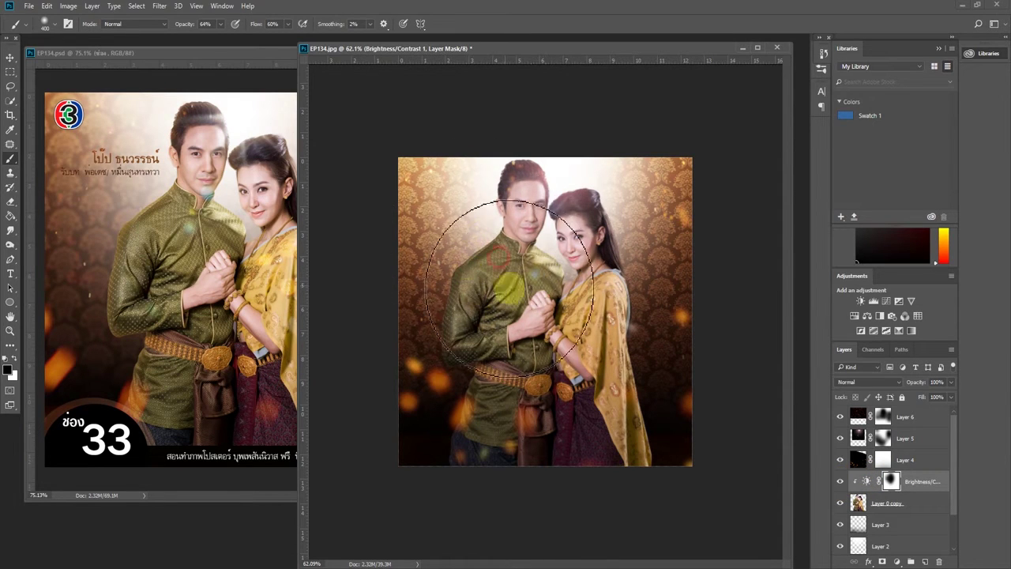
{"action": "left_click", "coordinate": [873, 522]}
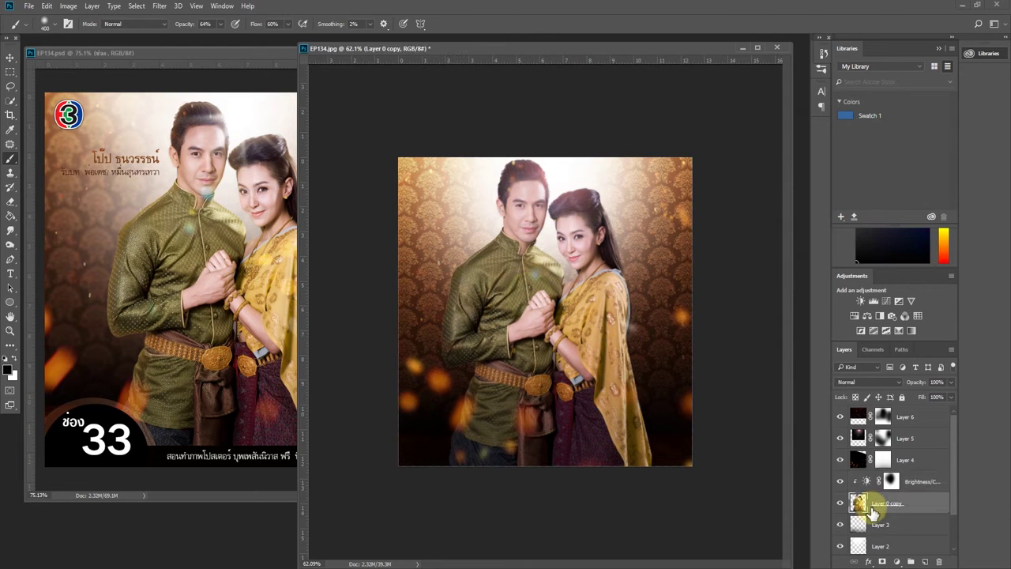
Add an Inner Glow effect to Layer 0 copy and toggle it to compare.
{"action": "left_click", "coordinate": [840, 504]}
{"action": "left_click", "coordinate": [840, 503]}
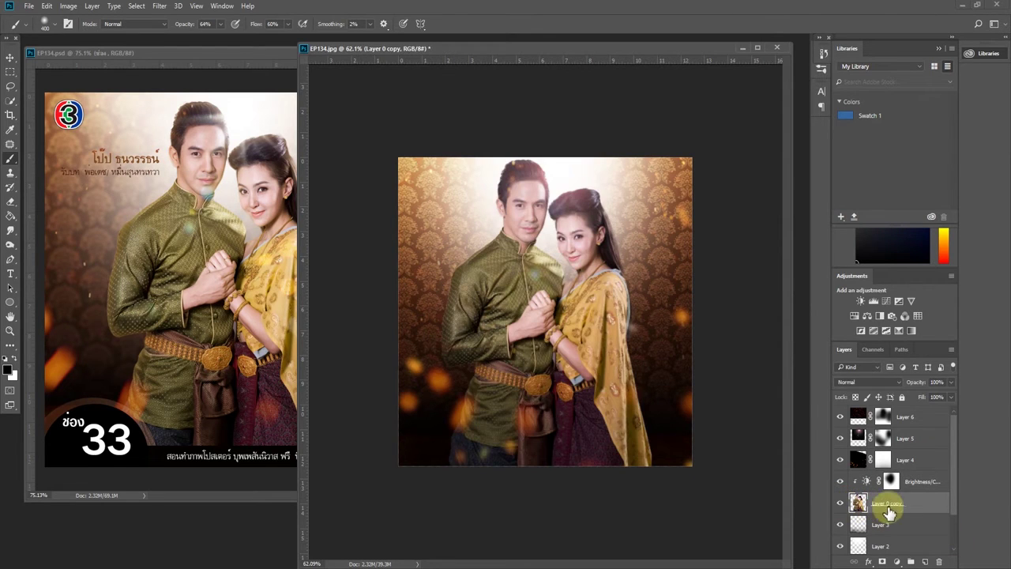
{"action": "left_click", "coordinate": [869, 561]}
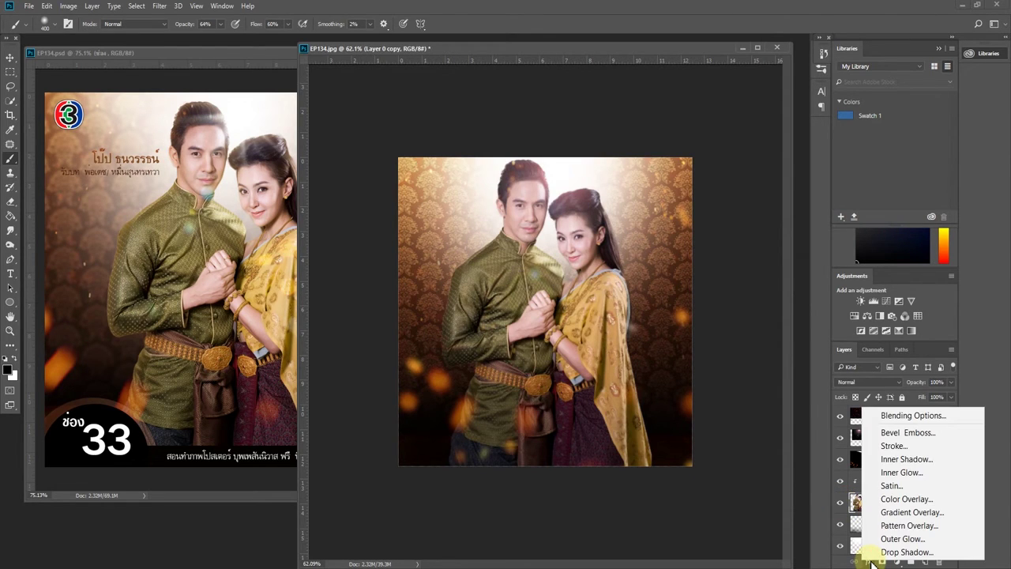
{"action": "left_click", "coordinate": [893, 472]}
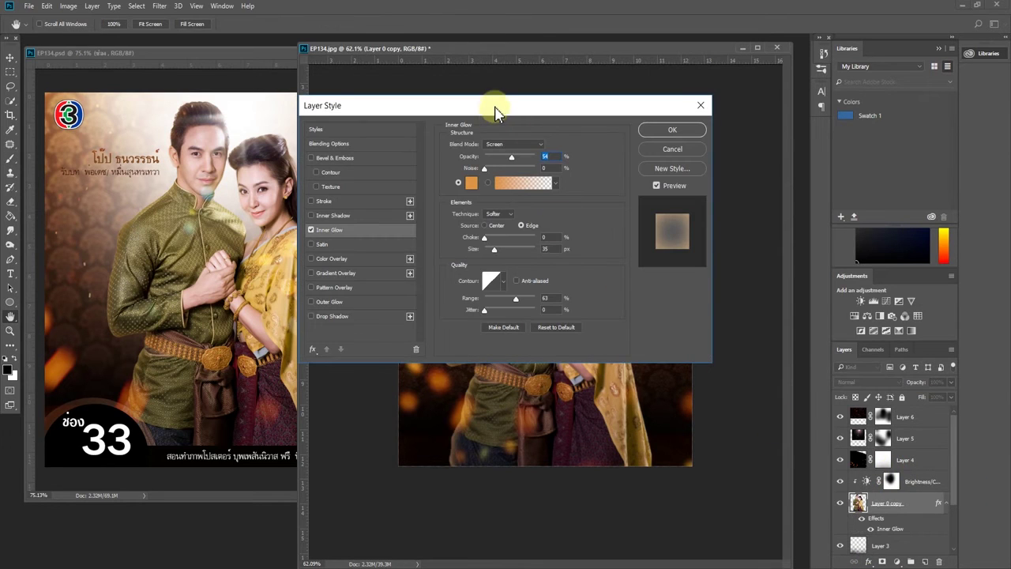
{"action": "left_click_drag", "start_coordinate": [492, 106], "coordinate": [758, 252]}
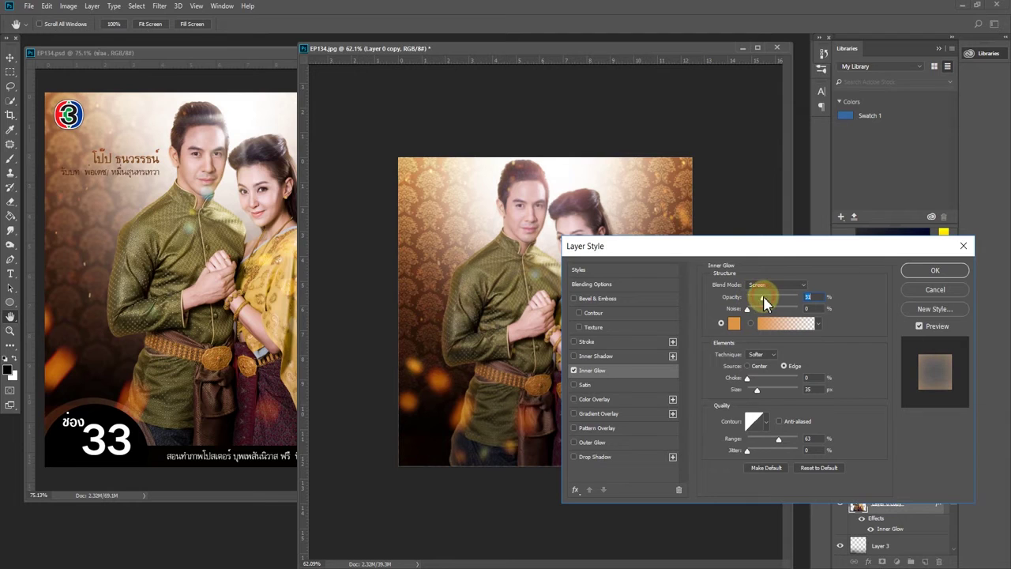
{"action": "left_click", "coordinate": [574, 371]}
{"action": "left_click", "coordinate": [574, 371]}
{"action": "left_click", "coordinate": [574, 370]}
{"action": "left_click", "coordinate": [574, 371]}
{"action": "left_click", "coordinate": [574, 370]}
{"action": "left_click", "coordinate": [574, 370]}
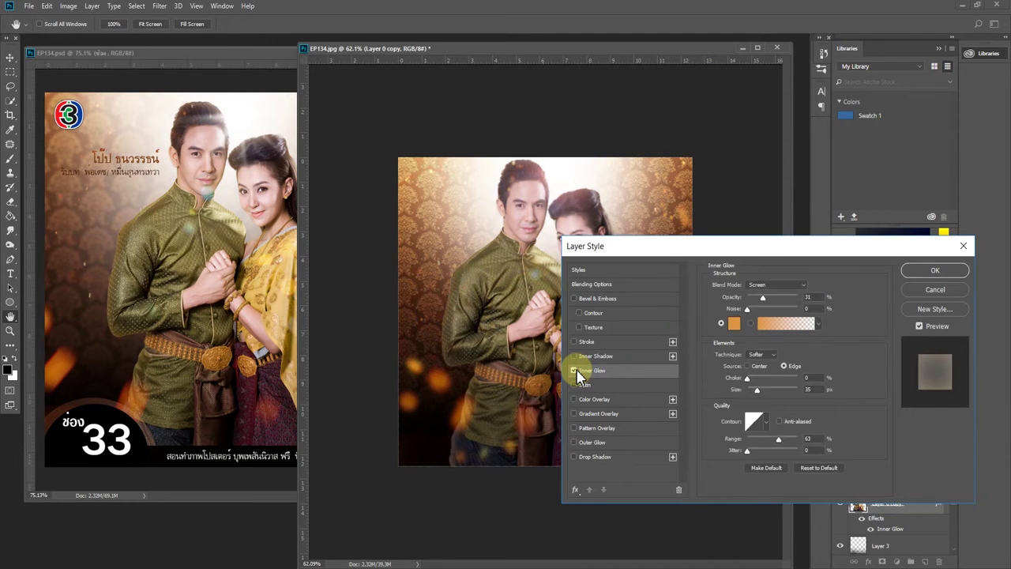
{"action": "left_click_drag", "start_coordinate": [727, 253], "coordinate": [737, 320]}
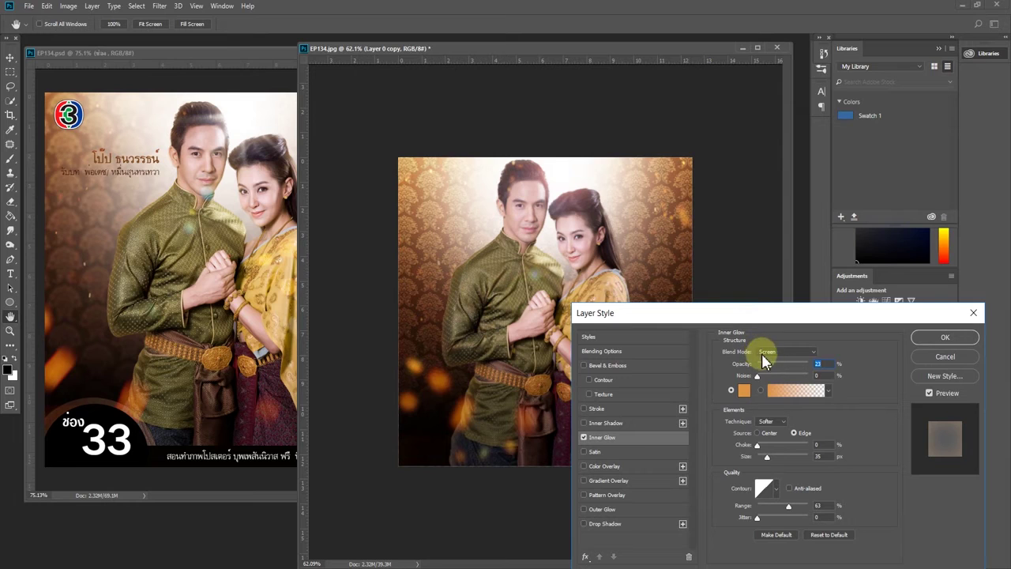
Set the inner glow to Screen, 23% opacity, colour dd9544, 35 px size.
{"action": "left_click", "coordinate": [741, 386]}
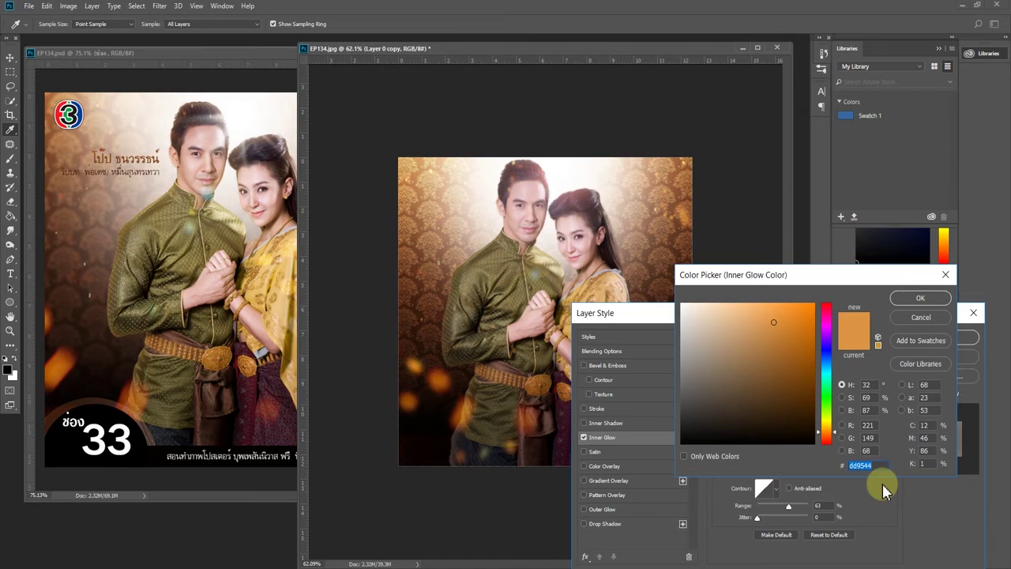
{"action": "left_click", "coordinate": [918, 299]}
{"action": "left_click", "coordinate": [809, 458]}
{"action": "left_click", "coordinate": [820, 506]}
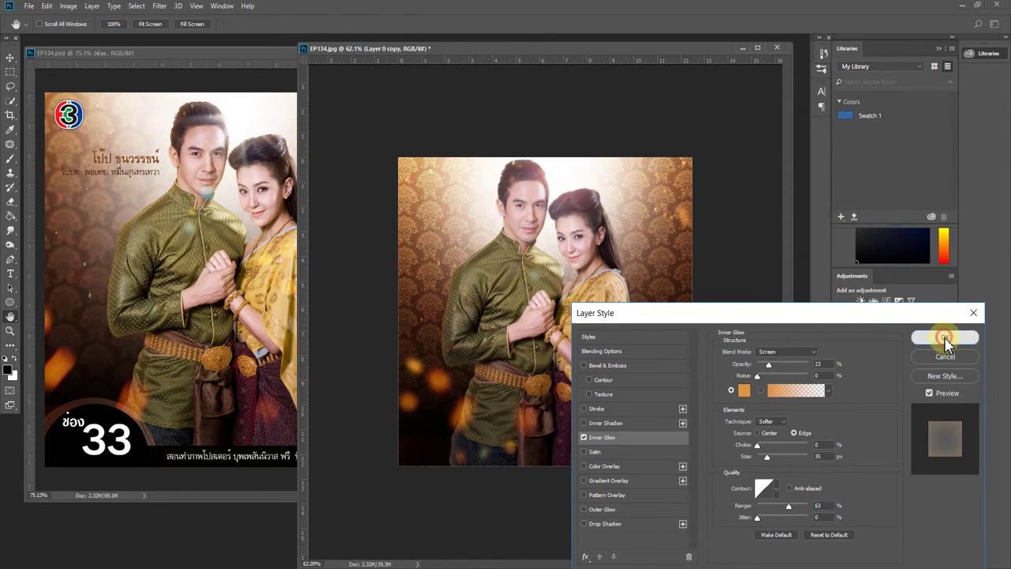
{"action": "left_click", "coordinate": [946, 338]}
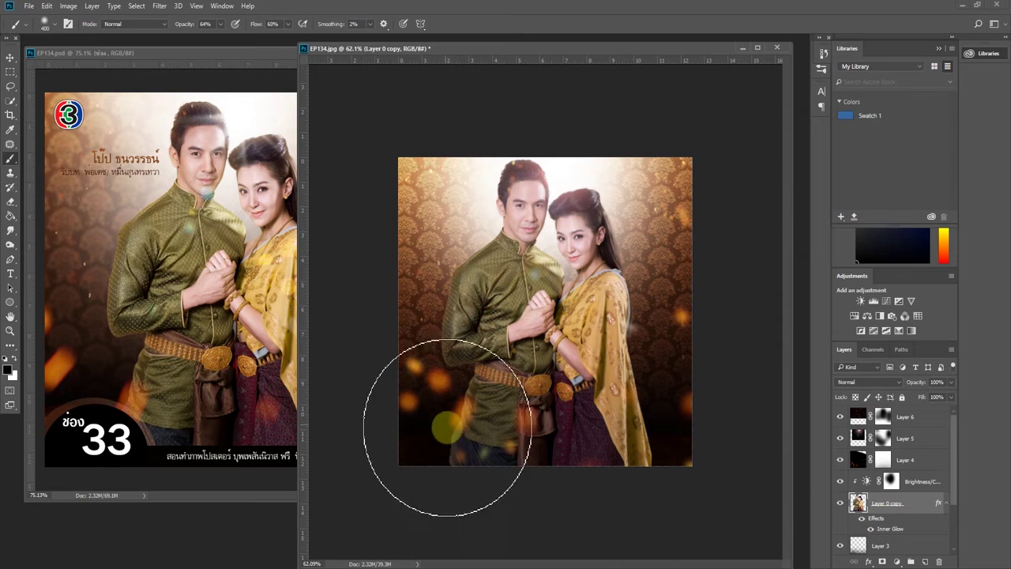
Convert Layer 0 copy's Inner Glow effect into its own separate layer.
{"action": "right_click", "coordinate": [875, 528]}
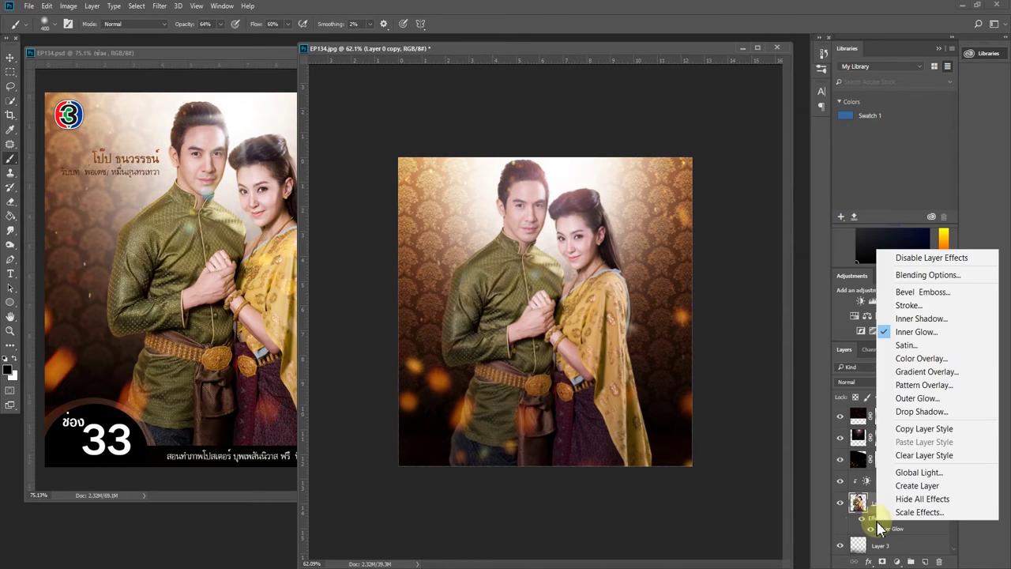
{"action": "left_click", "coordinate": [916, 485]}
{"action": "left_click", "coordinate": [465, 223]}
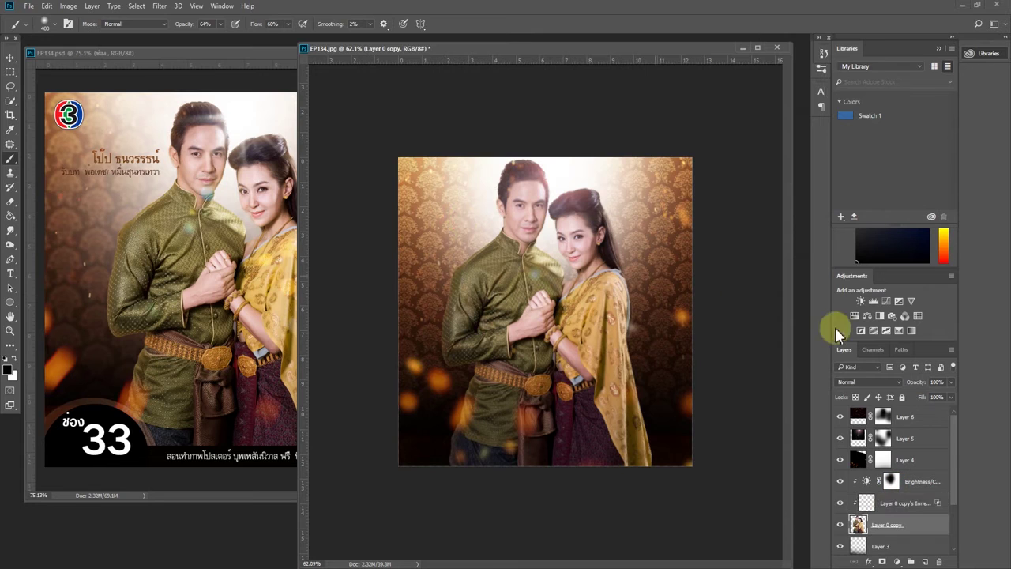
{"action": "left_click", "coordinate": [841, 504]}
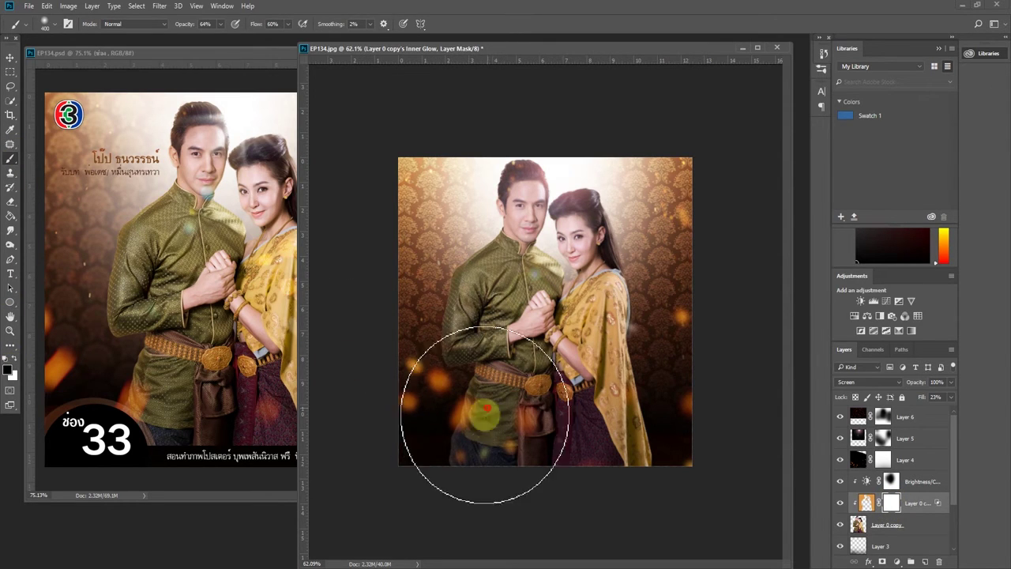
Paint the glow layer's mask to fade the glow over the couple's lower body.
{"action": "left_click", "coordinate": [522, 332]}
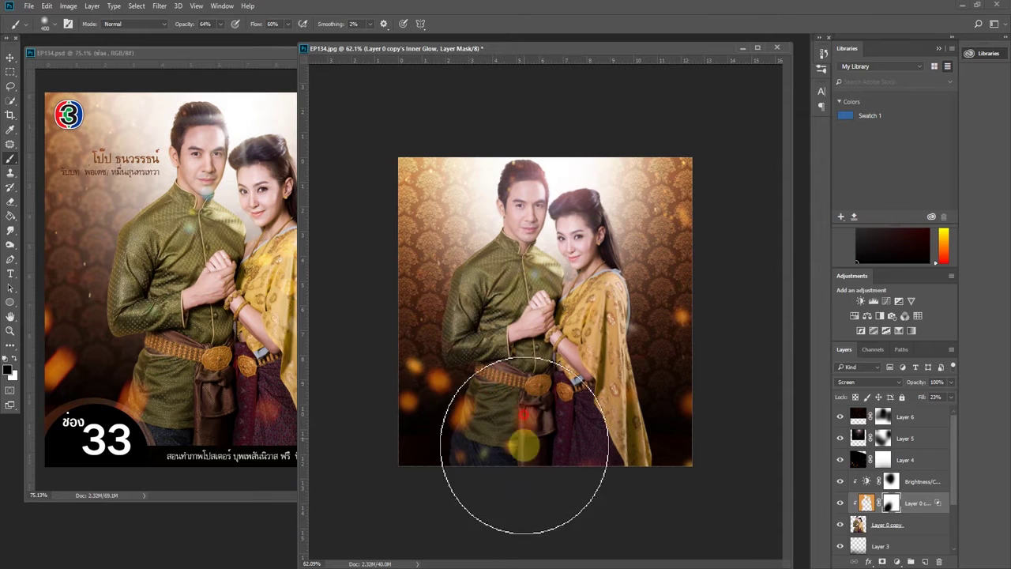
{"action": "mouse_move", "coordinate": [605, 445]}
{"action": "left_mouse_down"}
{"action": "mouse_move", "coordinate": [593, 473]}
{"action": "mouse_move", "coordinate": [485, 429]}
{"action": "mouse_move", "coordinate": [526, 417]}
{"action": "mouse_move", "coordinate": [558, 458]}
{"action": "mouse_move", "coordinate": [638, 463]}
{"action": "mouse_move", "coordinate": [605, 401]}
{"action": "mouse_move", "coordinate": [549, 429]}
{"action": "mouse_move", "coordinate": [310, 237]}
{"action": "left_mouse_up"}
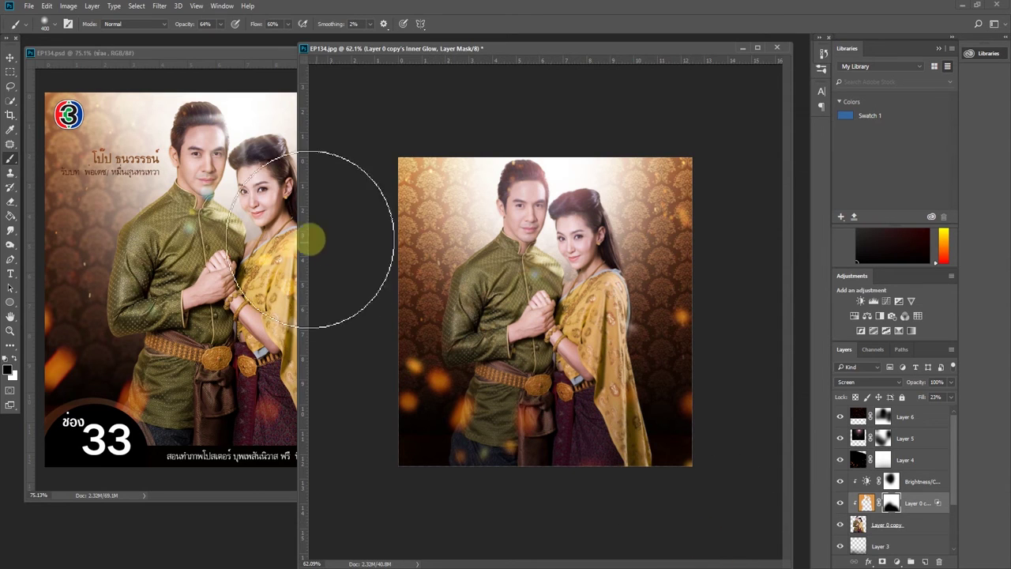
{"action": "left_click_drag", "start_coordinate": [284, 54], "coordinate": [269, 114]}
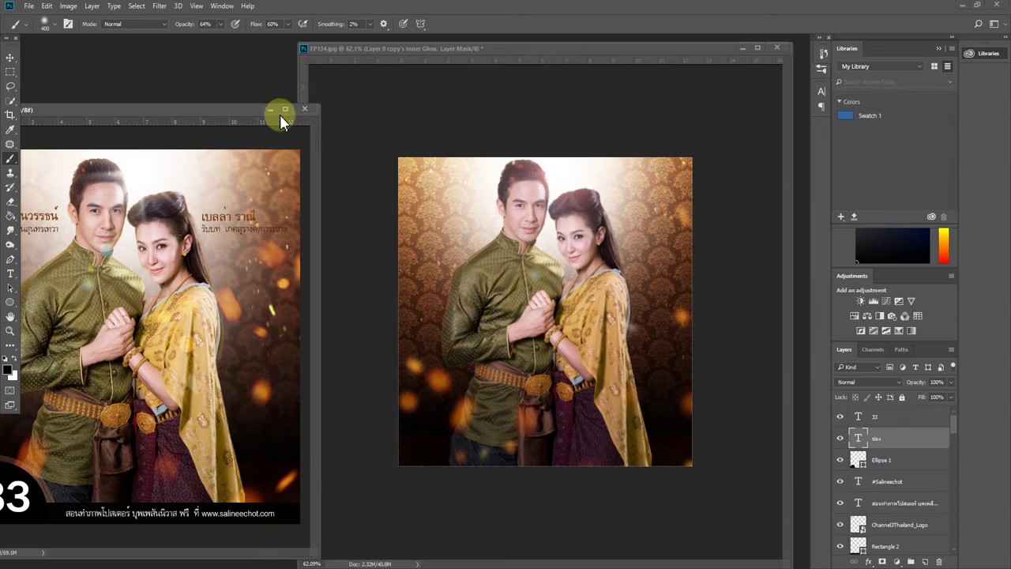
Minimize the reference poster window and move the working poster into the free space.
{"action": "left_click", "coordinate": [271, 109]}
{"action": "left_click_drag", "start_coordinate": [552, 49], "coordinate": [446, 47]}
{"action": "scroll", "coordinate": [523, 249], "scroll_direction": "up", "scroll_amount": 1}
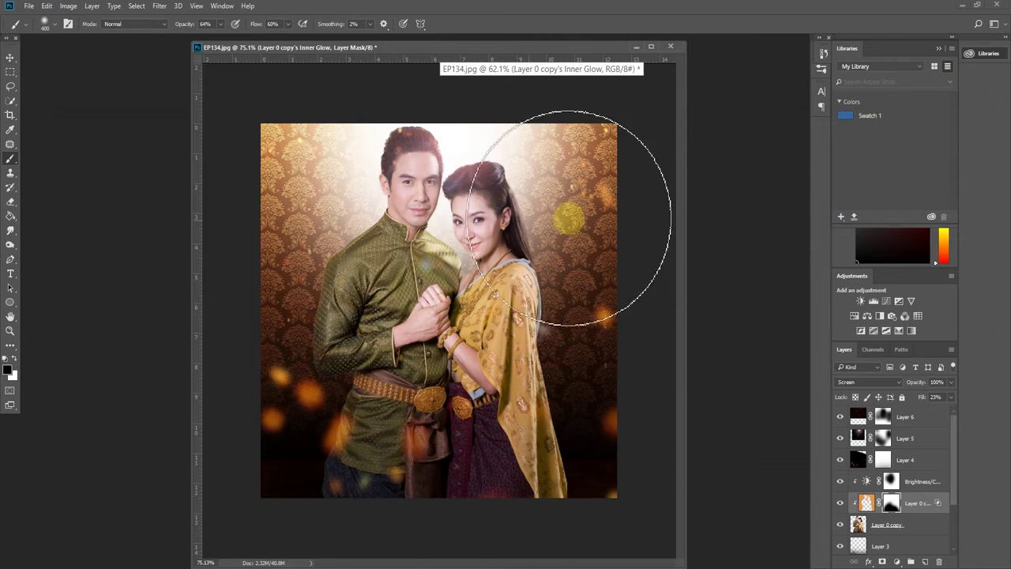
{"action": "scroll", "coordinate": [912, 495], "scroll_direction": "down", "scroll_amount": 3}
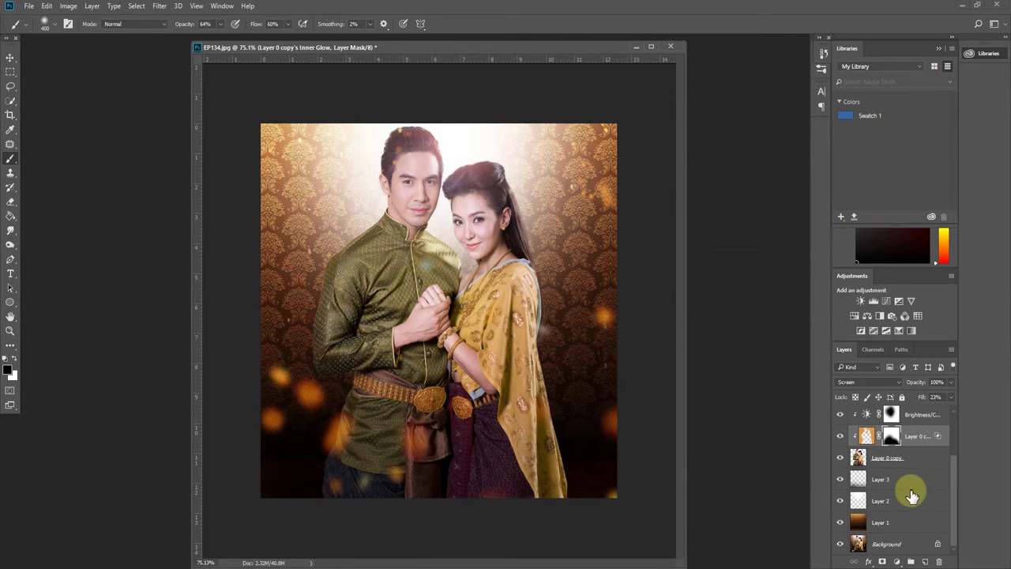
Apply a 2.9-pixel Gaussian Blur to the Layer 1 brown patterned wall.
{"action": "left_click", "coordinate": [888, 524]}
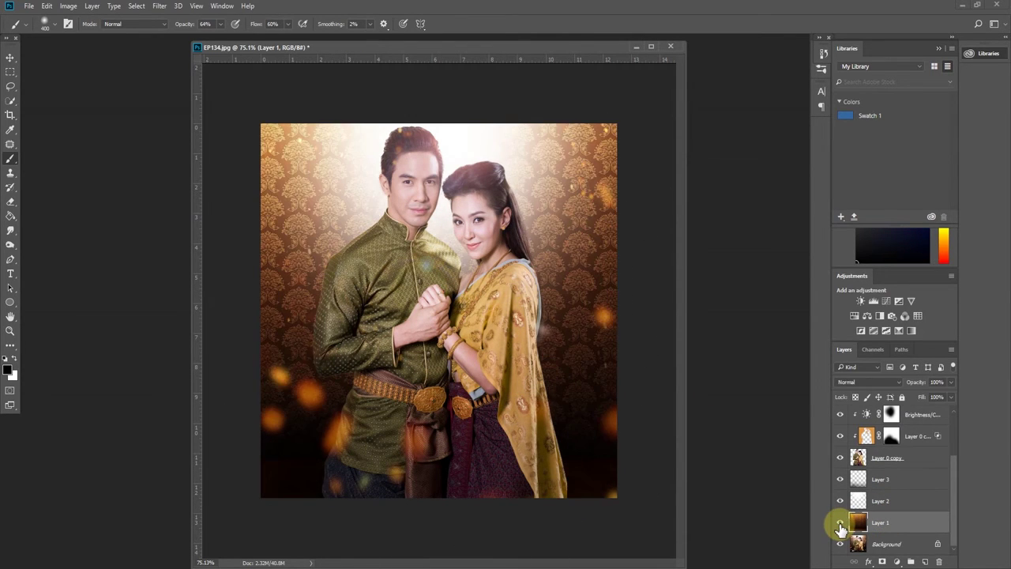
{"action": "left_click", "coordinate": [159, 7]}
{"action": "mouse_move", "coordinate": [169, 160]}
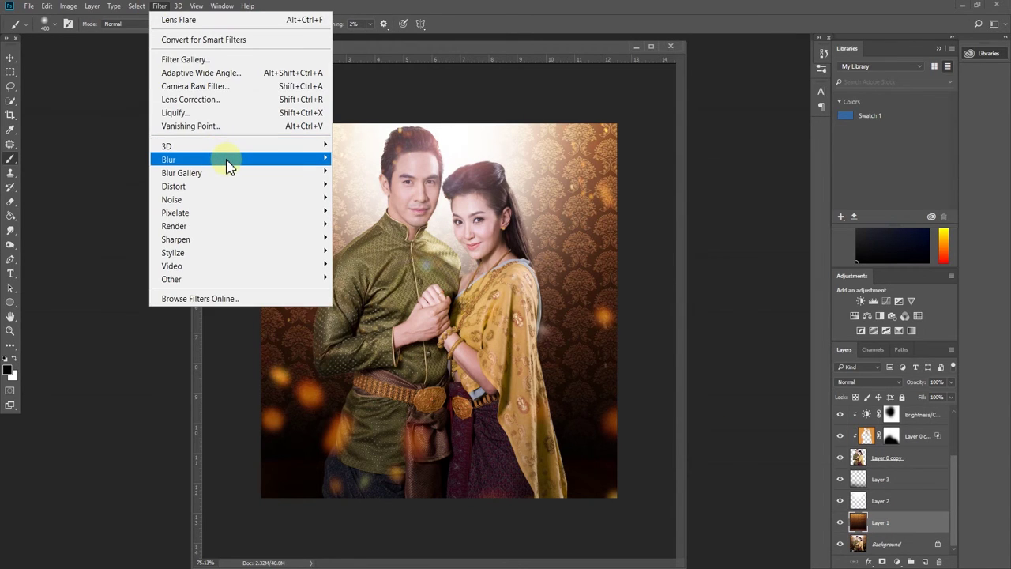
{"action": "left_click", "coordinate": [371, 212]}
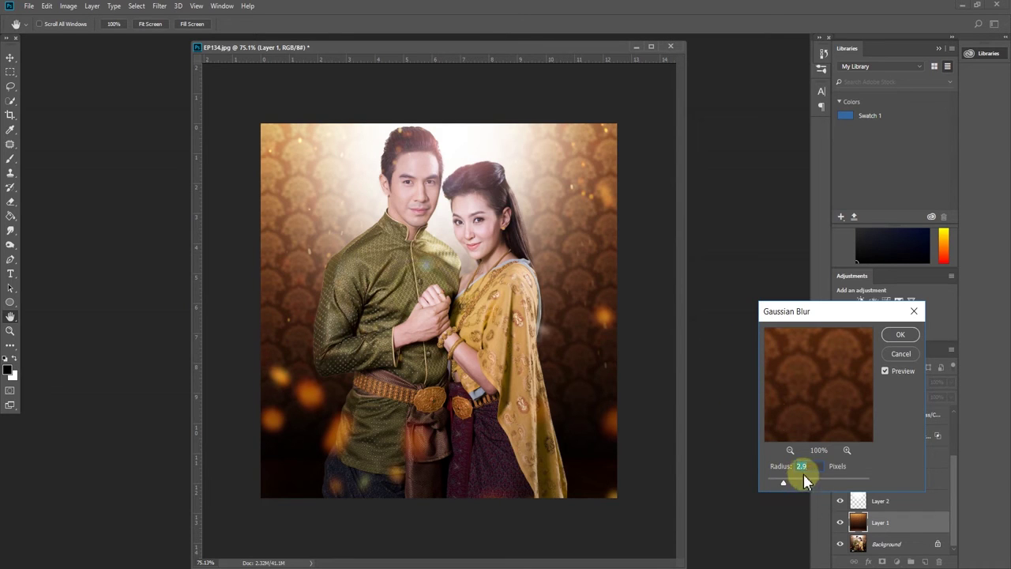
{"action": "left_click", "coordinate": [901, 340]}
{"action": "scroll", "coordinate": [541, 266], "scroll_direction": "down", "scroll_amount": 2}
{"action": "scroll", "coordinate": [545, 267], "scroll_direction": "up", "scroll_amount": 1}
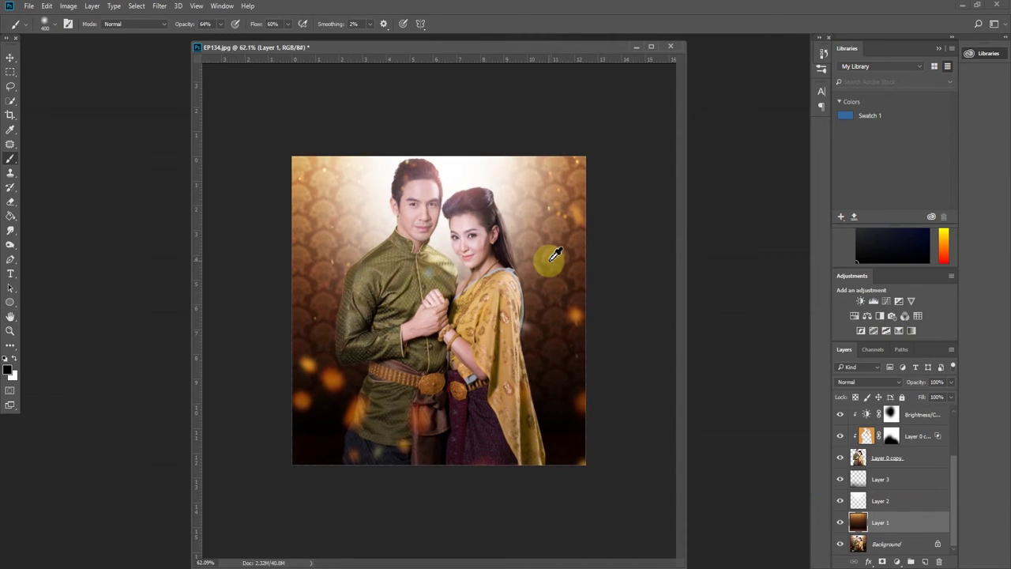
Switch to the Brush and shorten the EP134.jpg window, moving it higher and right.
{"action": "key", "text": "b"}
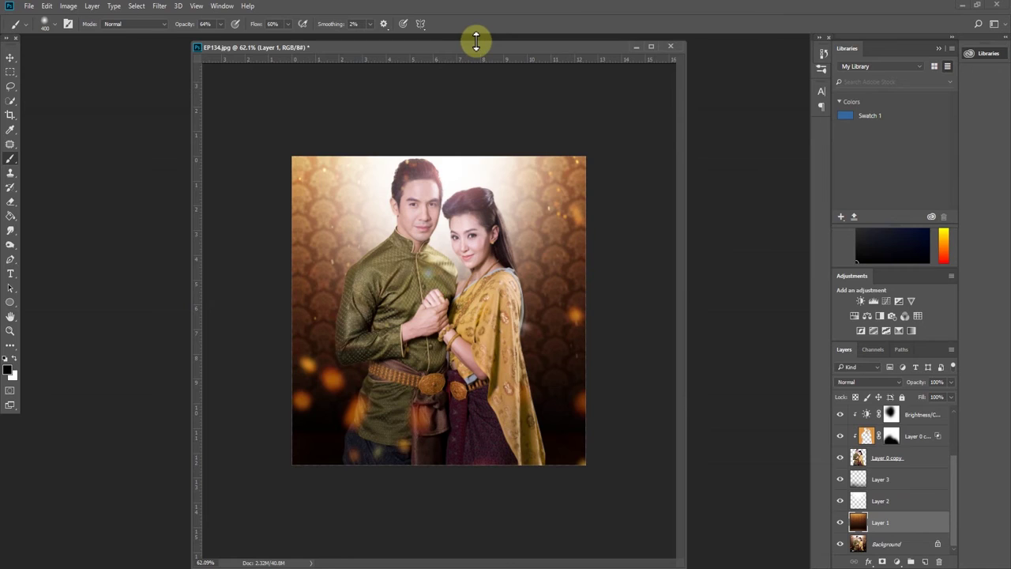
{"action": "mouse_move", "coordinate": [477, 42]}
{"action": "left_mouse_down"}
{"action": "mouse_move", "coordinate": [469, 177]}
{"action": "mouse_move", "coordinate": [544, 81]}
{"action": "left_mouse_up"}
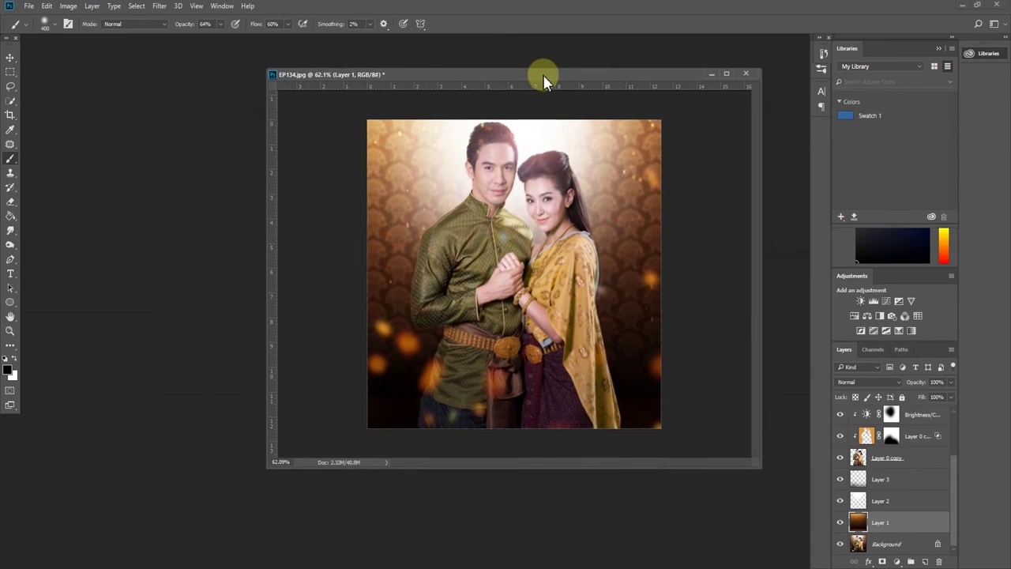